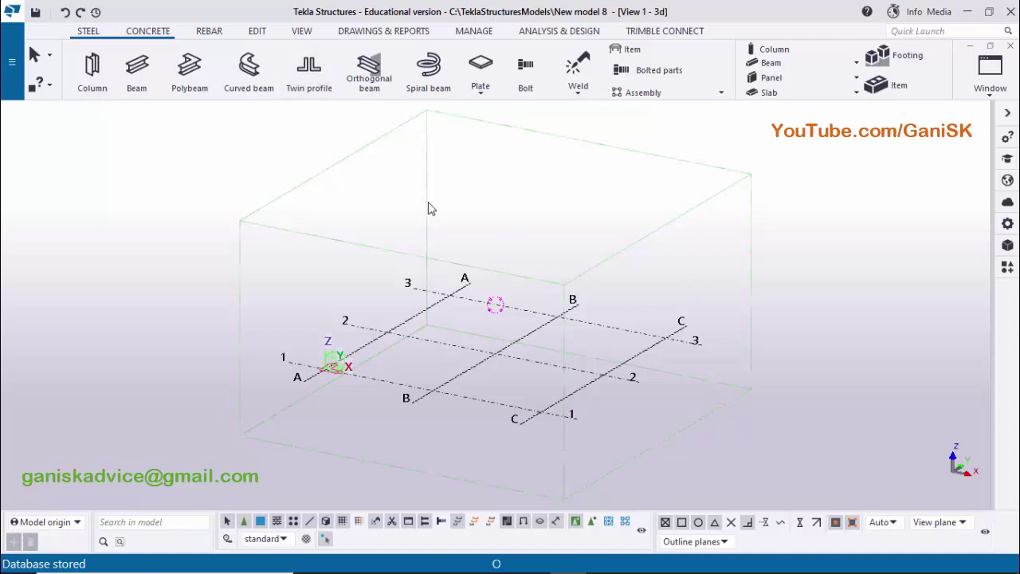
# - Look over examples 1 and 2 in the tutorial PDF in Adobe Reader, and return to Tekla Structures
pyautogui.click(536, 561)
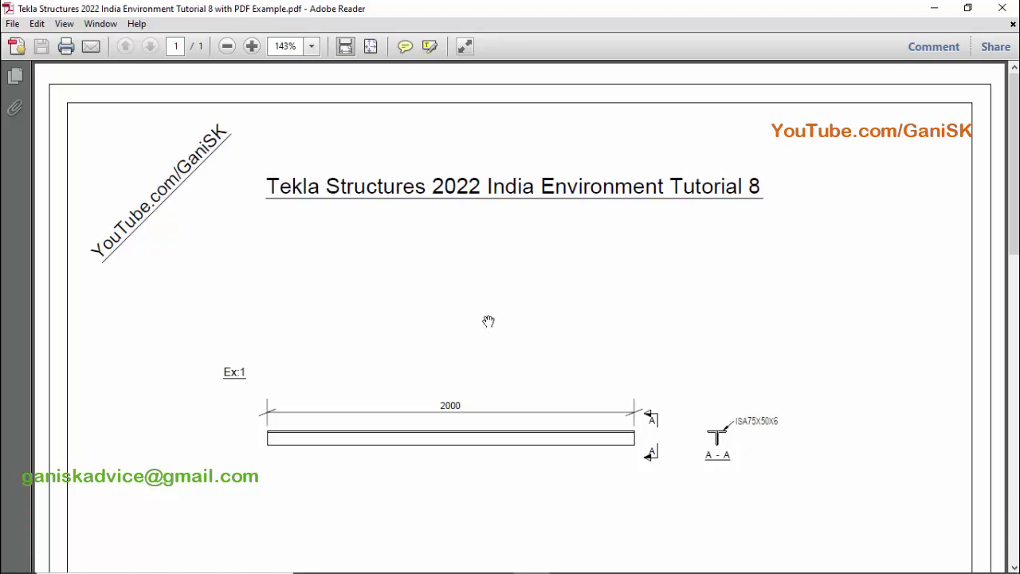
pyautogui.scroll(-5, 494, 319)
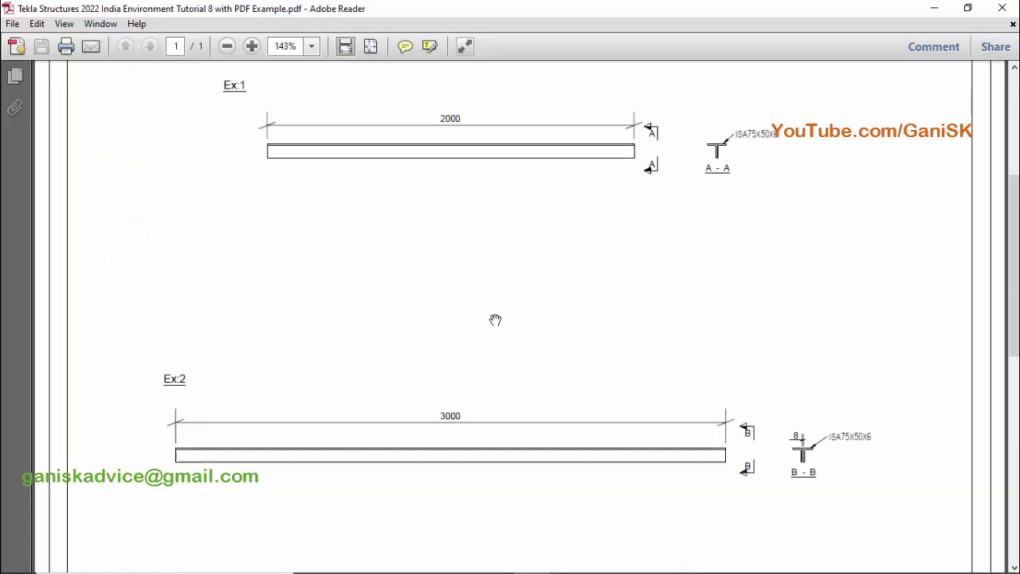
pyautogui.hotkey('alt', 'Tab')
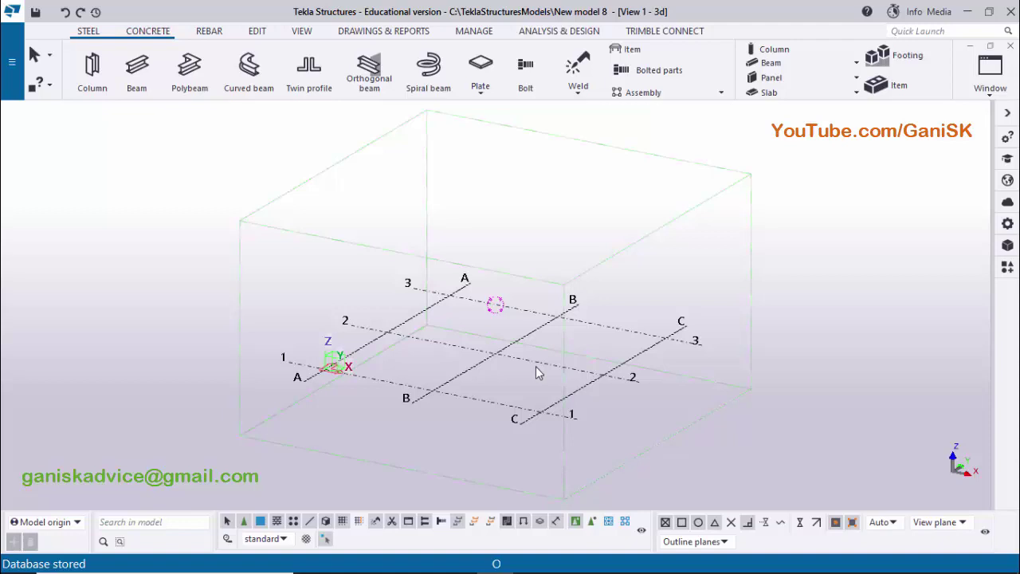
# - Select the model grid with direct modification switched off, and open the creation of views along its grid lines
pyautogui.scroll(5, 520, 368)
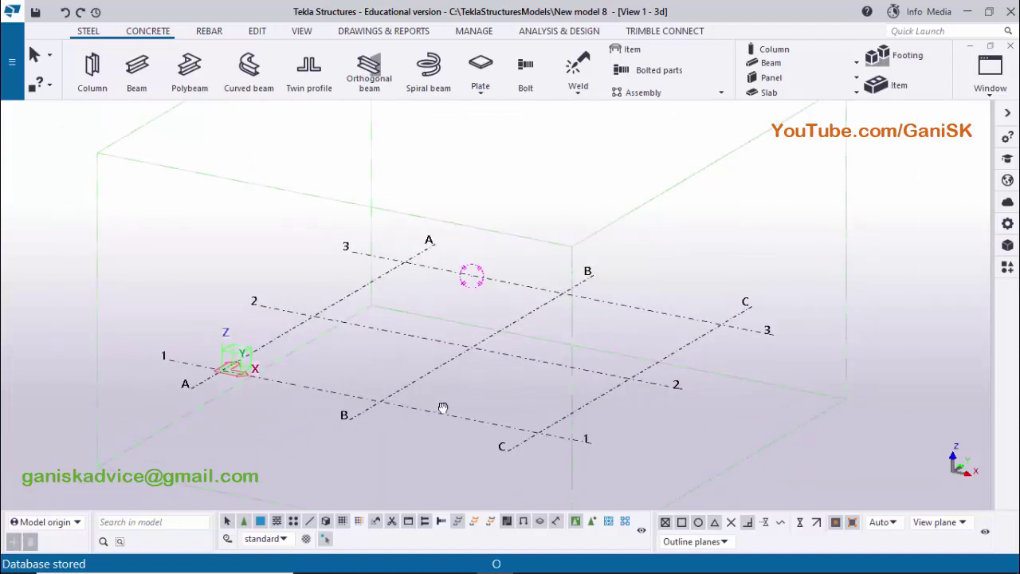
pyautogui.scroll(1, 439, 410)
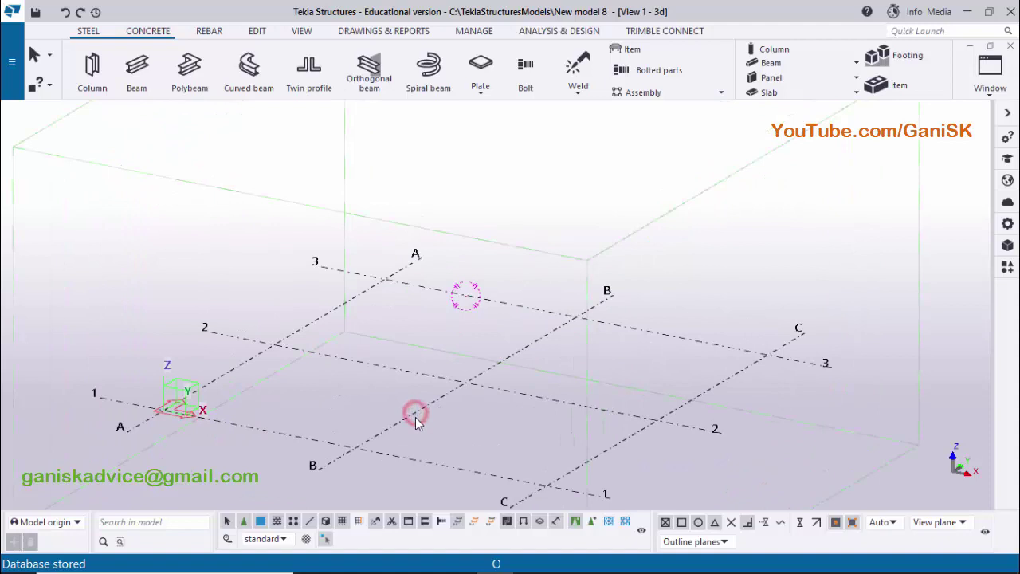
pyautogui.click(414, 413)
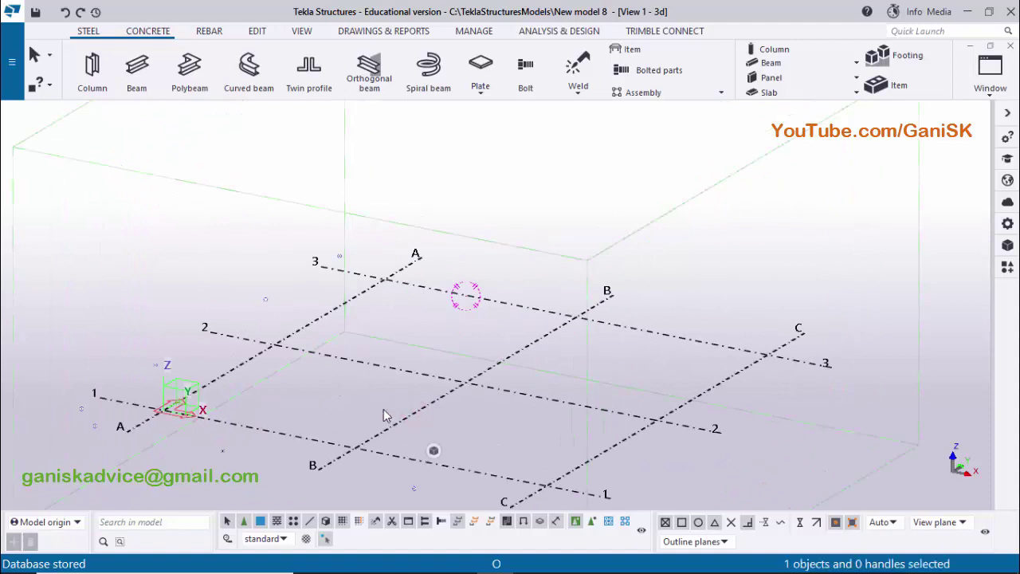
pyautogui.click(325, 539)
pyautogui.rightClick(417, 339)
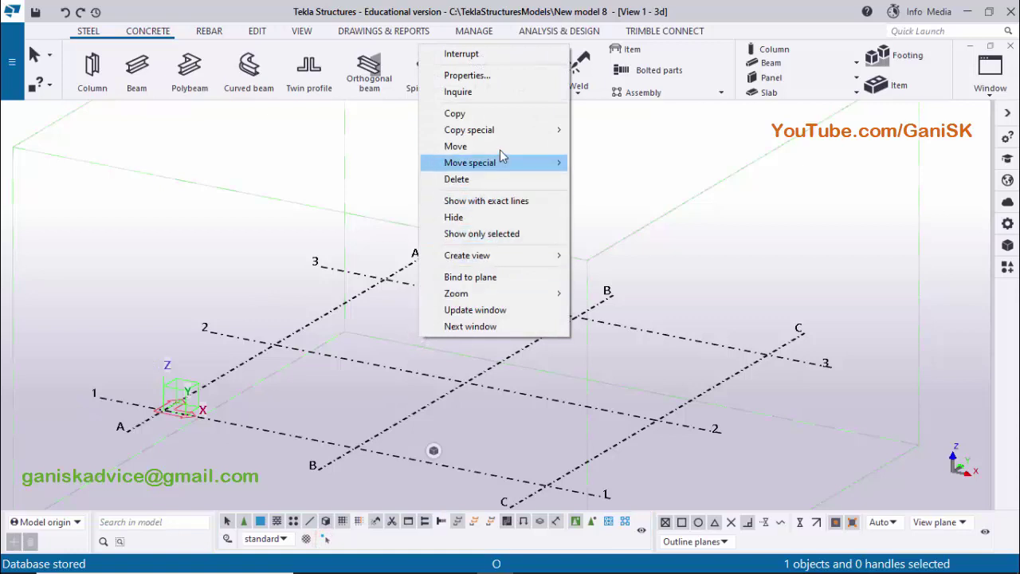
pyautogui.click(478, 255)
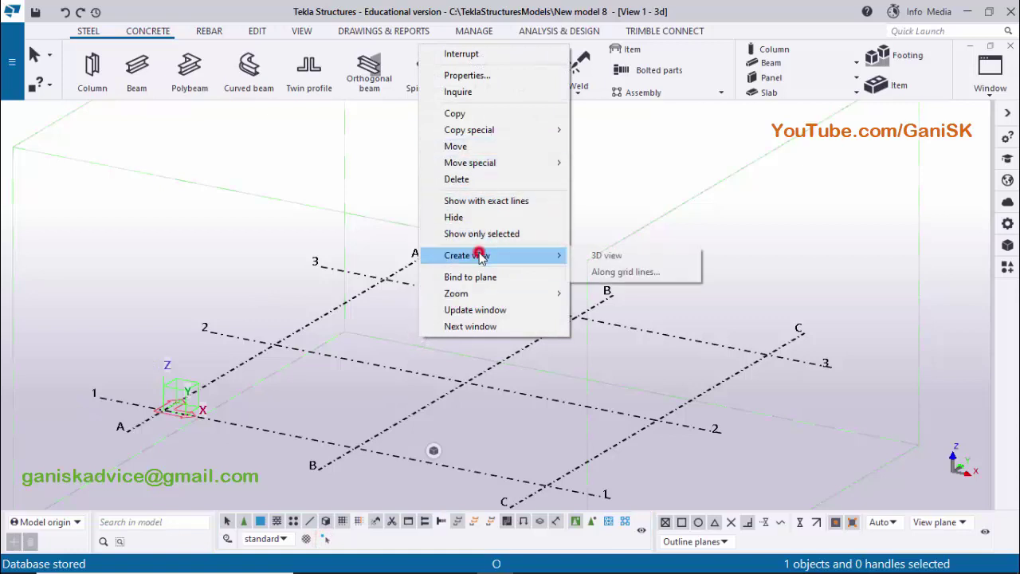
pyautogui.click(605, 274)
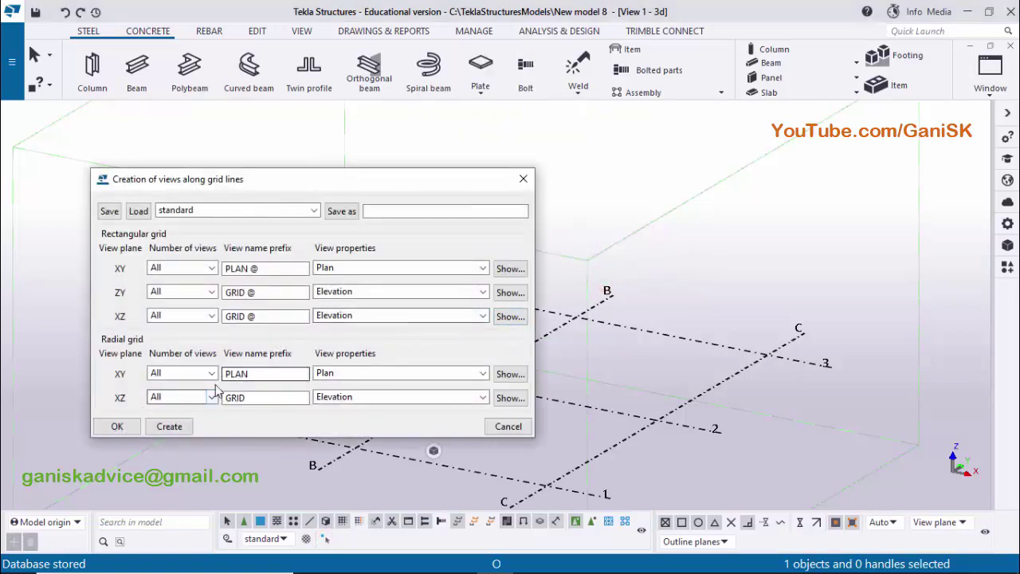
# - Set the view name prefix of the rectangular grid's ZY and XZ planes to "ELEVATION ON GRID @"
pyautogui.click(228, 292)
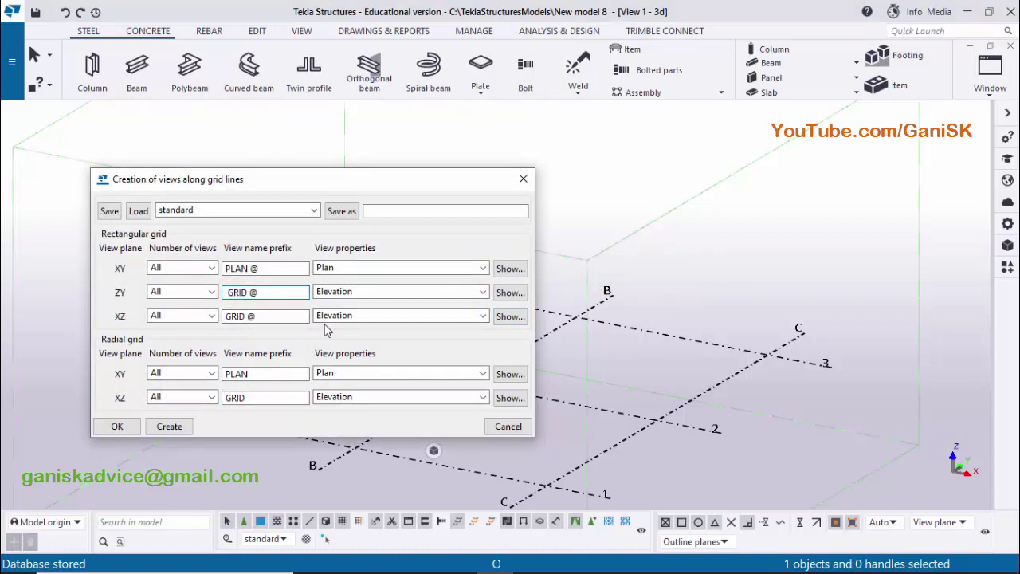
pyautogui.write('ELEVATION ')
pyautogui.write('ON')
pyautogui.hotkey('ctrl', 'a')
pyautogui.hotkey('ctrl', 'c')
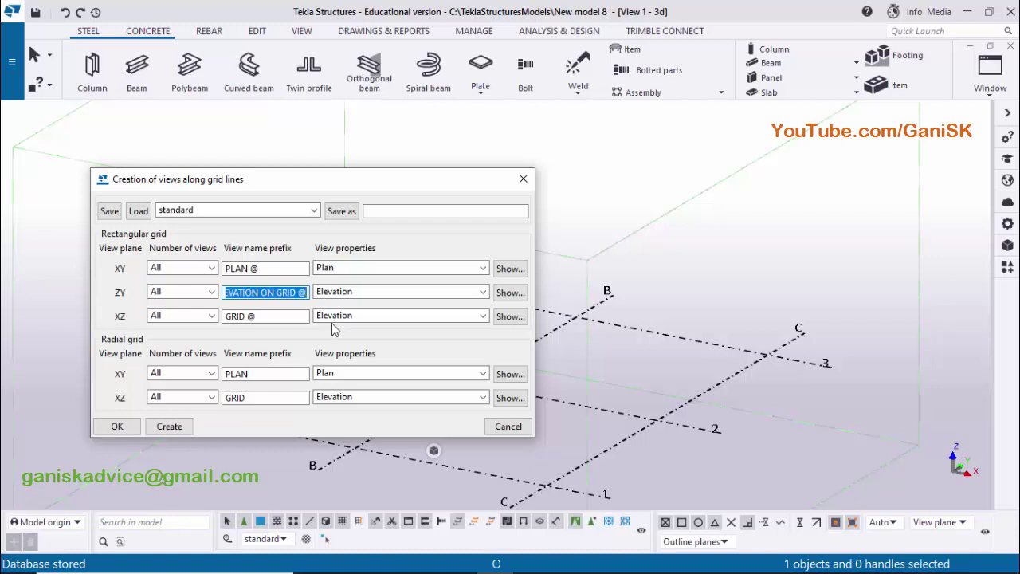
pyautogui.click(269, 316)
pyautogui.hotkey('ctrl', 'a')
pyautogui.press('BackSpace')
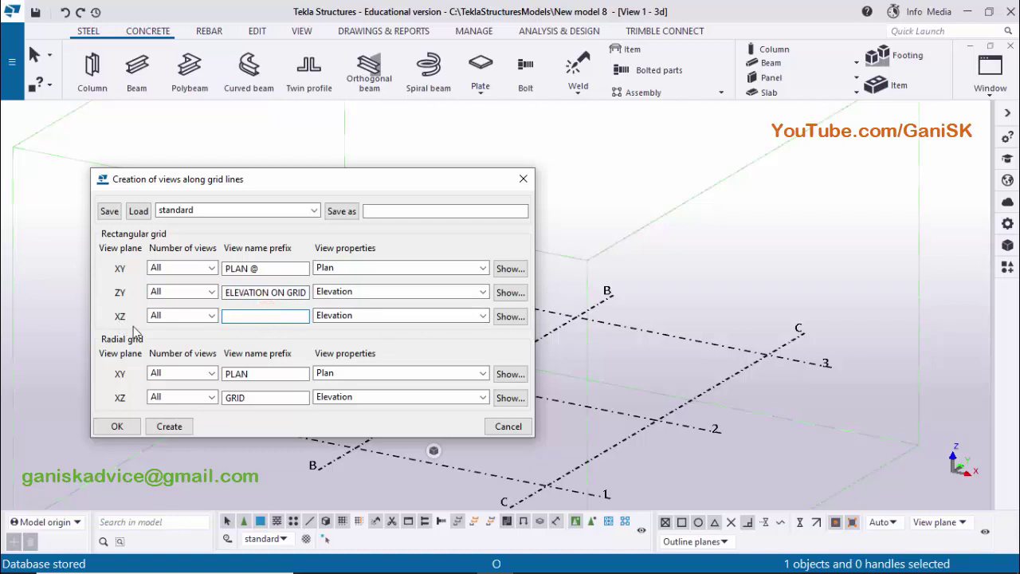
pyautogui.hotkey('ctrl', 'v')
# - Create all plan and elevation views along the grid lines, and close the views list
pyautogui.click(170, 426)
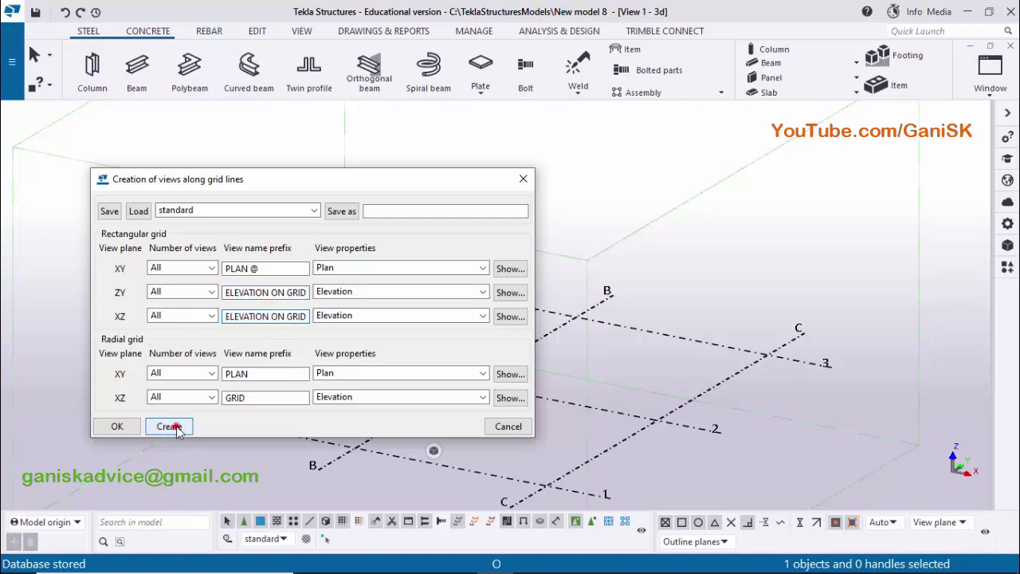
pyautogui.click(118, 427)
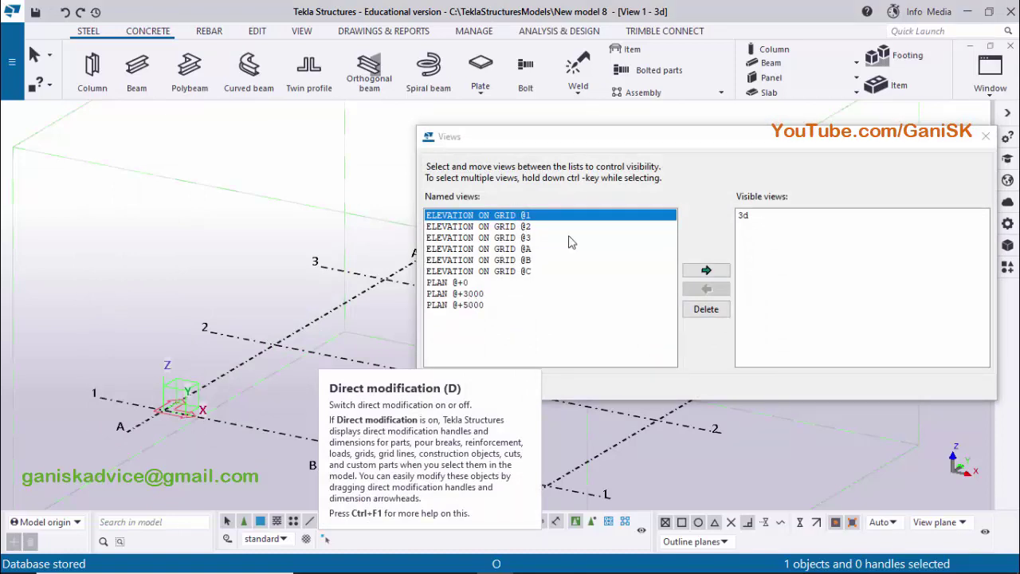
pyautogui.click(986, 136)
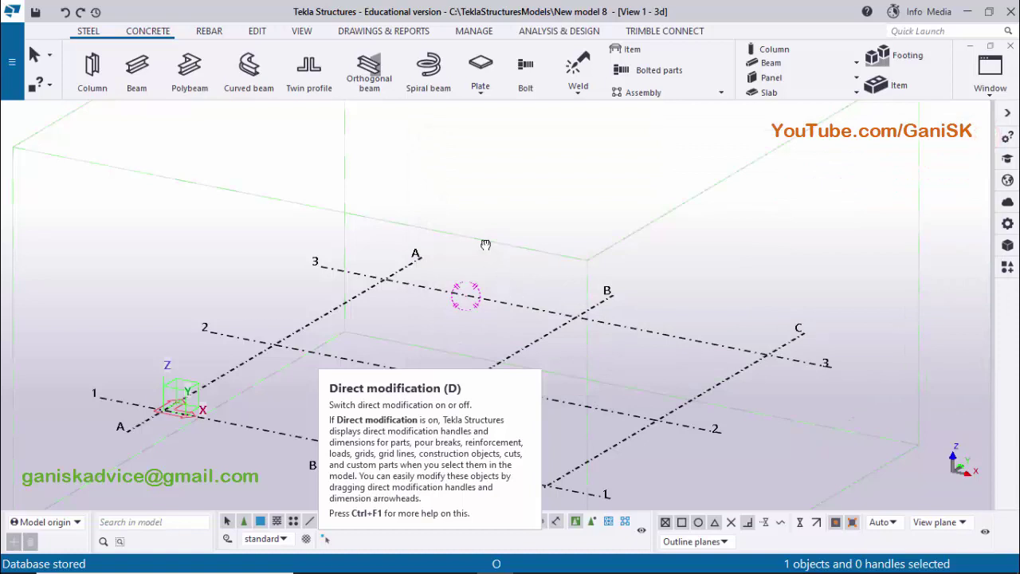
pyautogui.moveTo(511, 296); pyautogui.dragTo(481, 247, button='middle')
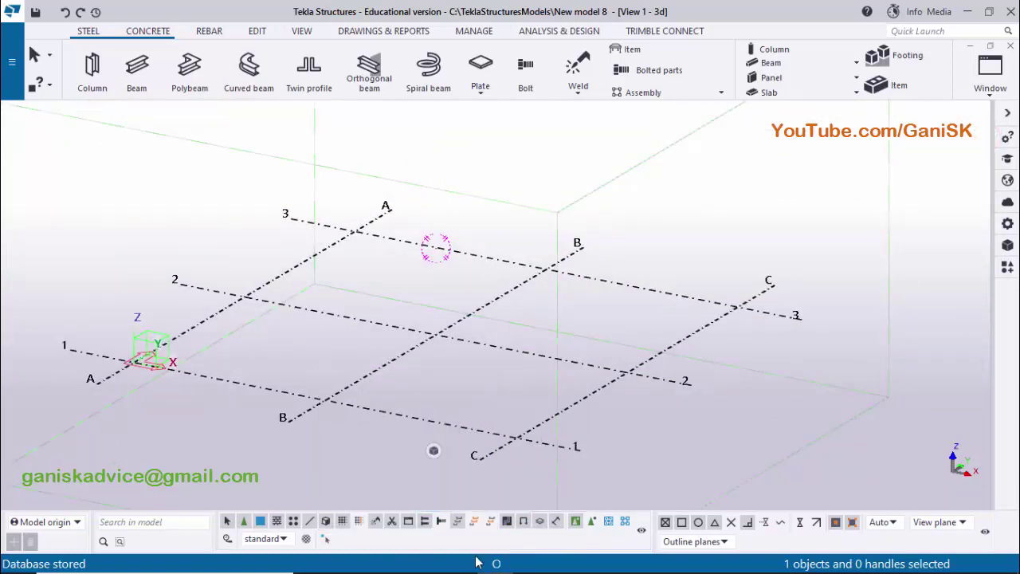
# - Switch to the PDF in Adobe Reader and examine example 1's length, section A-A and profile callout up close
pyautogui.click(531, 558)
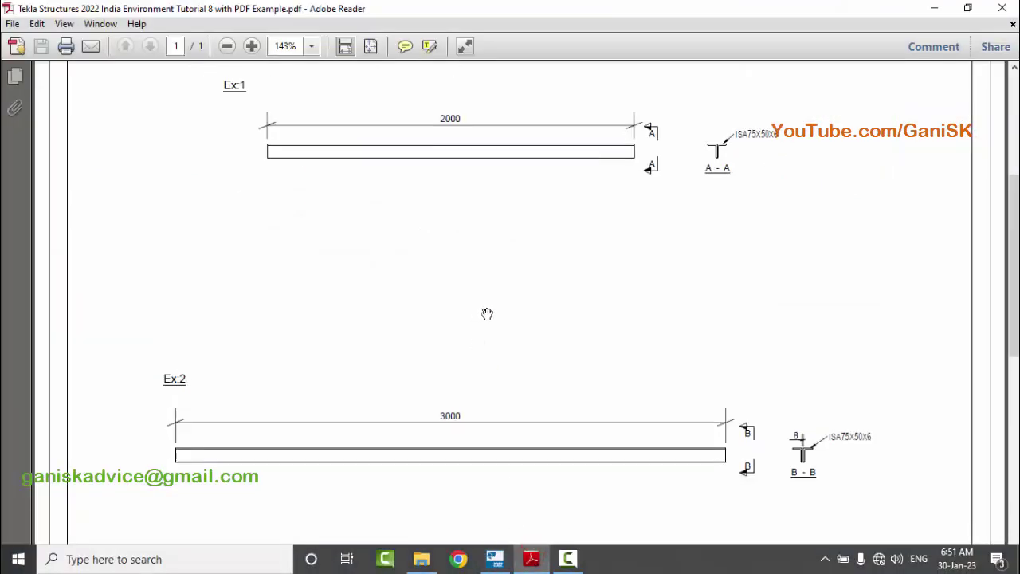
pyautogui.scroll(5, 480, 318)
pyautogui.keyDown('ctrl'); pyautogui.scroll(4, 255, 278); pyautogui.keyUp('ctrl')
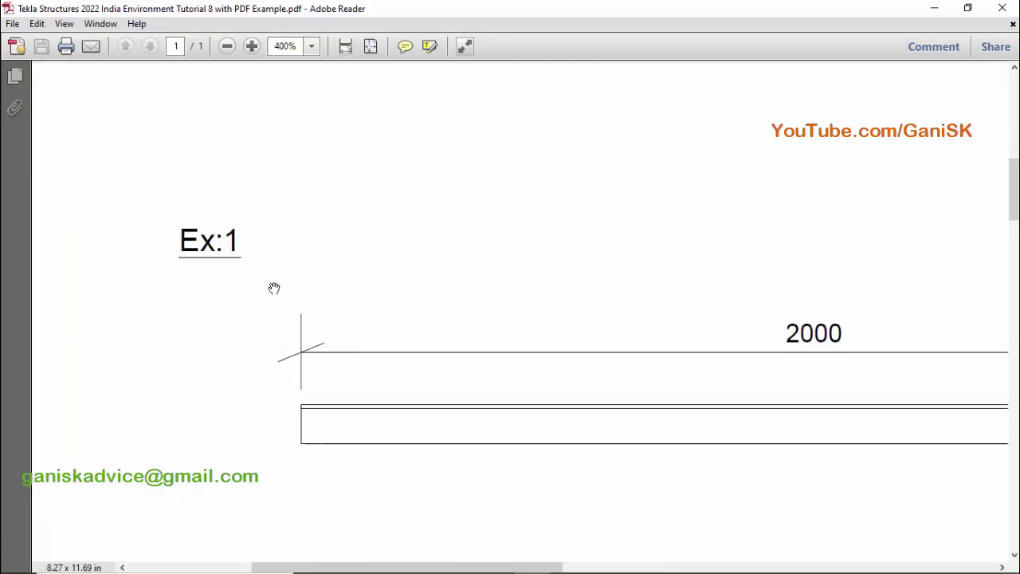
pyautogui.moveTo(515, 342); pyautogui.dragTo(386, 326)
pyautogui.keyDown('ctrl'); pyautogui.scroll(-1, 386, 327); pyautogui.keyUp('ctrl')
pyautogui.moveTo(788, 372); pyautogui.dragTo(675, 382)
pyautogui.keyDown('ctrl'); pyautogui.scroll(2, 678, 365); pyautogui.keyUp('ctrl')
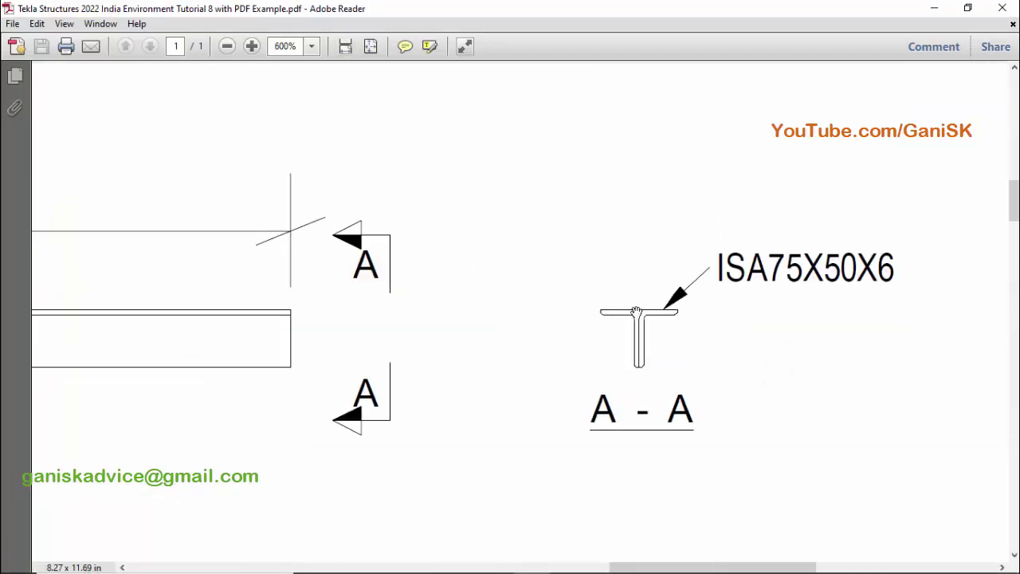
pyautogui.keyDown('ctrl'); pyautogui.scroll(3, 642, 325); pyautogui.keyUp('ctrl')
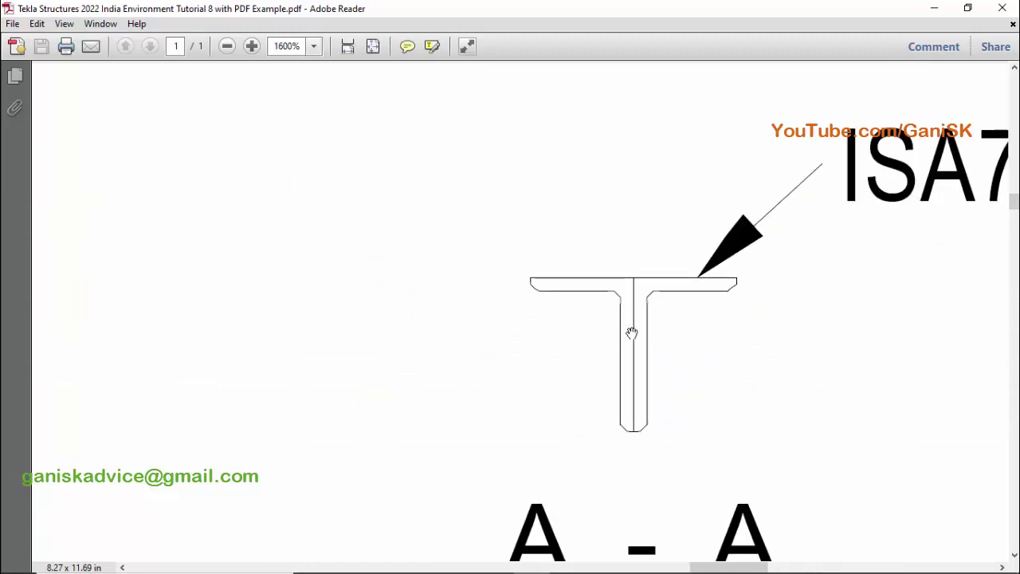
pyautogui.keyDown('ctrl'); pyautogui.scroll(-1, 631, 334); pyautogui.keyUp('ctrl')
pyautogui.moveTo(785, 306); pyautogui.dragTo(505, 396)
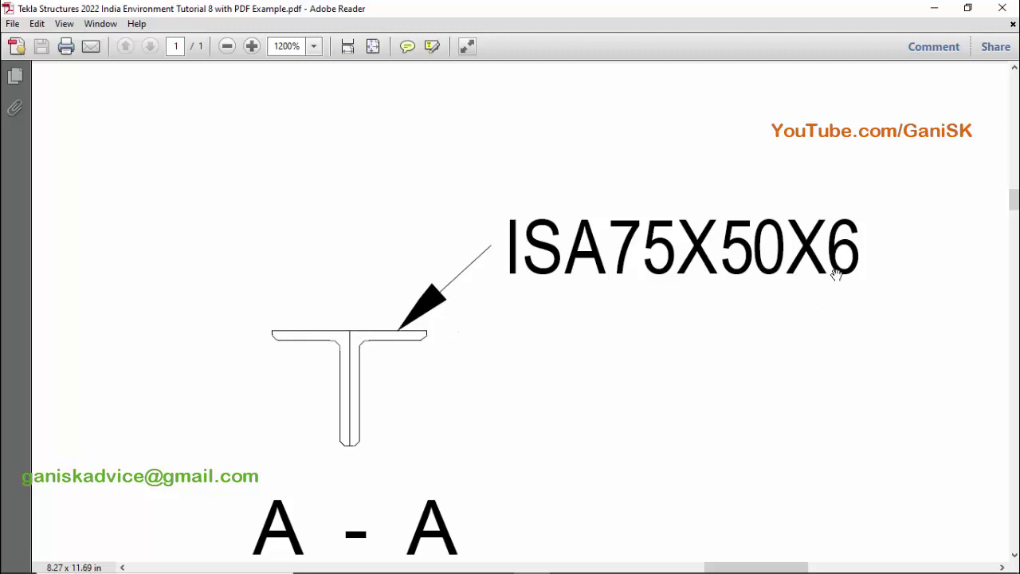
pyautogui.keyDown('ctrl'); pyautogui.scroll(2, 425, 361); pyautogui.keyUp('ctrl')
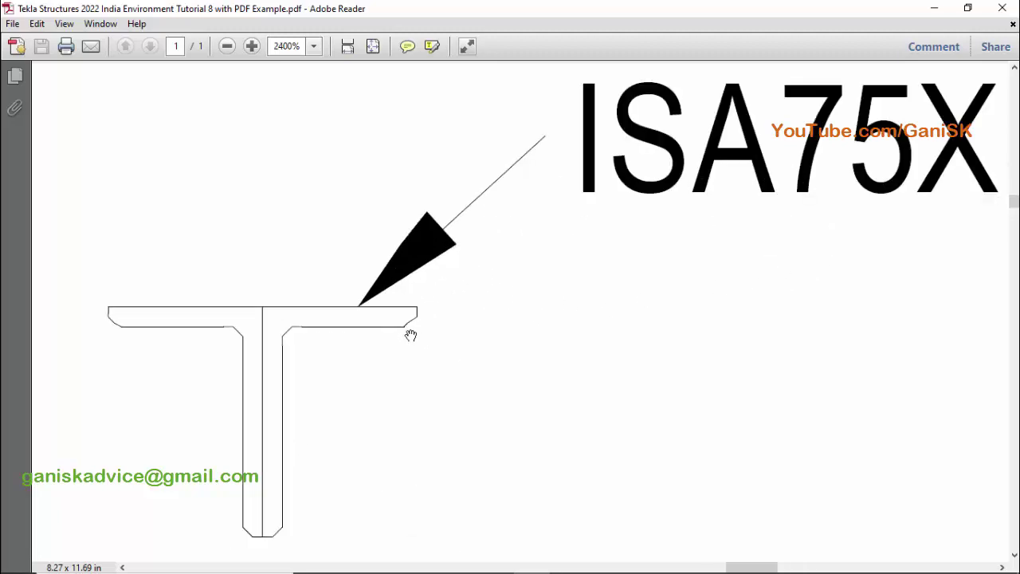
pyautogui.keyDown('ctrl'); pyautogui.scroll(-6, 397, 336); pyautogui.keyUp('ctrl')
pyautogui.moveTo(319, 380); pyautogui.dragTo(438, 378)
pyautogui.moveTo(637, 353); pyautogui.dragTo(527, 352)
pyautogui.keyDown('ctrl'); pyautogui.scroll(-1, 563, 362); pyautogui.keyUp('ctrl')
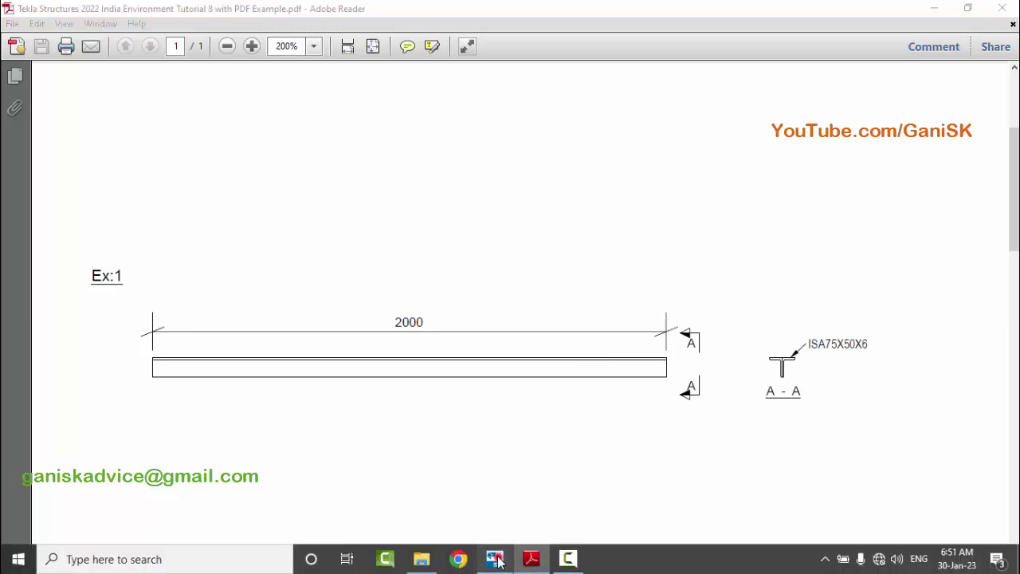
# - Switch back to Tekla Structures and make the ELEVATION ON GRID @A view visible from the view list
pyautogui.click(494, 560)
pyautogui.moveTo(501, 350); pyautogui.dragTo(509, 362, button='middle')
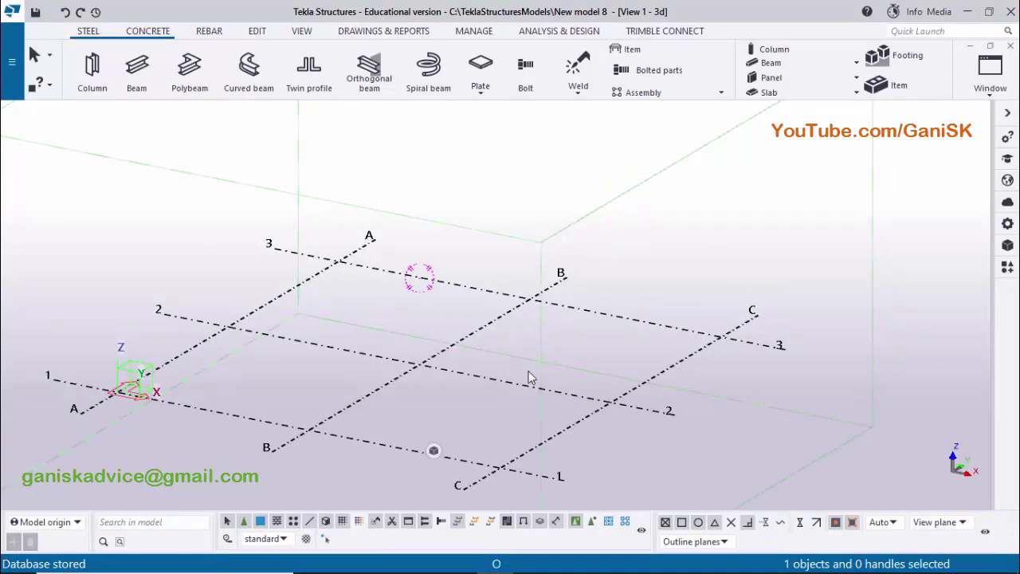
pyautogui.click(989, 76)
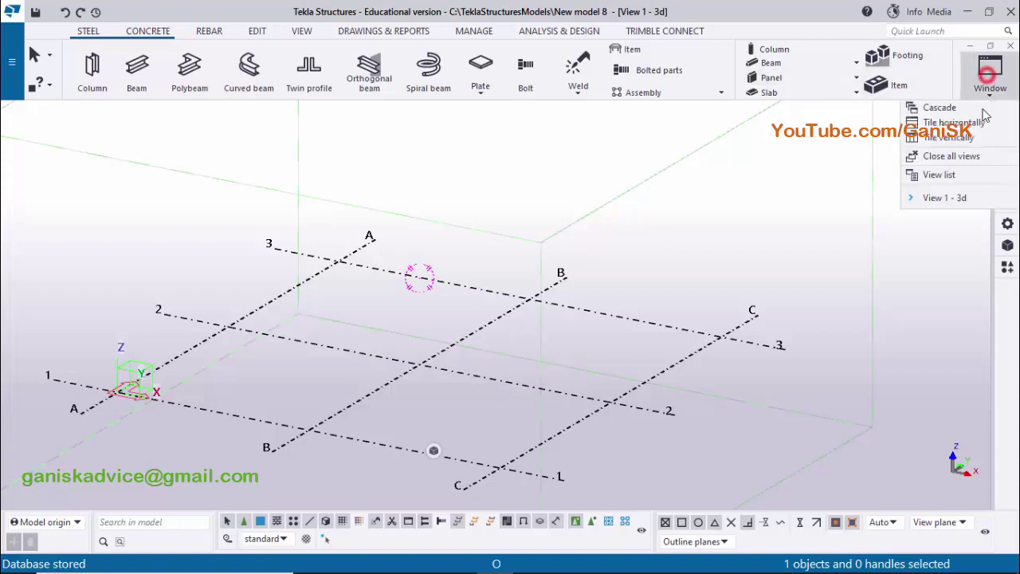
pyautogui.click(939, 176)
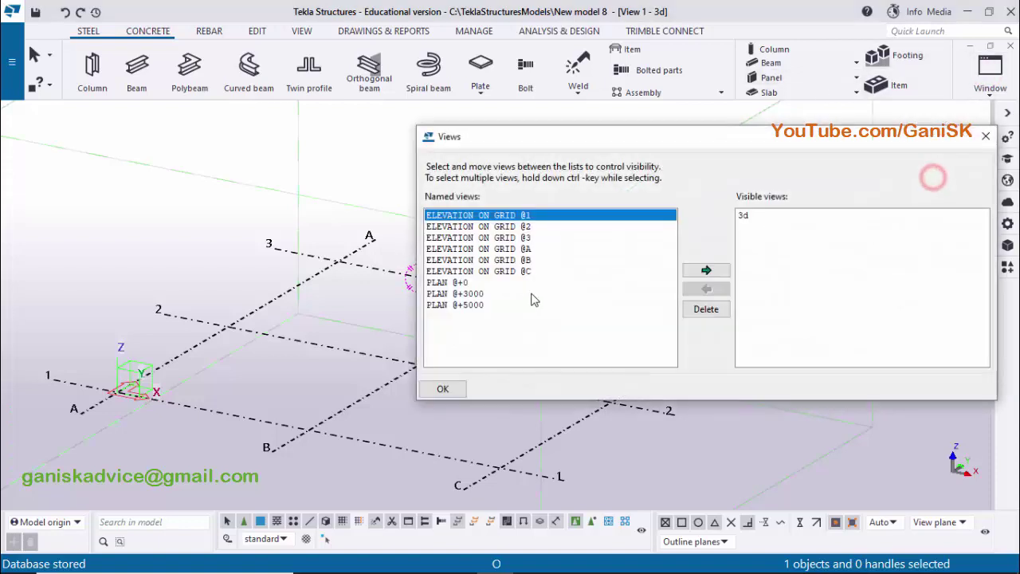
pyautogui.click(523, 250)
pyautogui.click(711, 271)
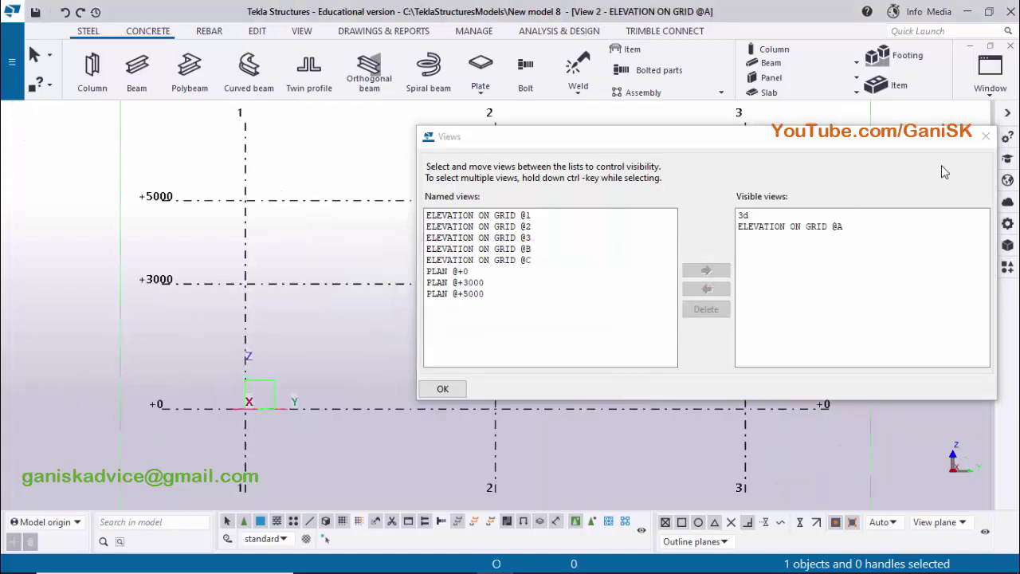
pyautogui.click(985, 136)
pyautogui.moveTo(512, 309); pyautogui.dragTo(353, 442, button='middle')
pyautogui.scroll(3, 320, 333)
pyautogui.scroll(-2, 343, 365)
pyautogui.scroll(3, 346, 282)
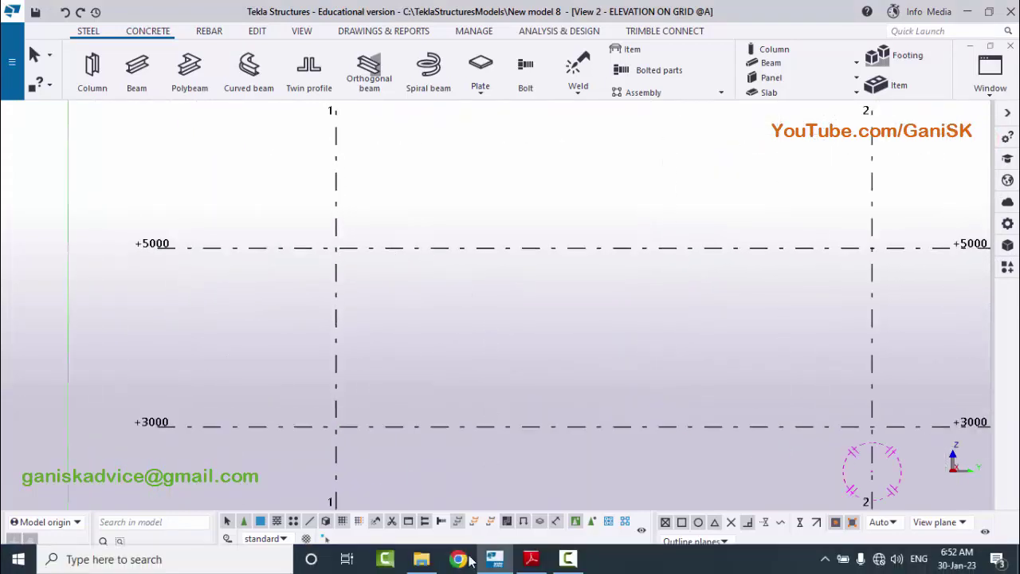
# - Check example 1's profile callout in Adobe Reader, and start the Twin profile command in Tekla Structures with its properties shown
pyautogui.click(531, 566)
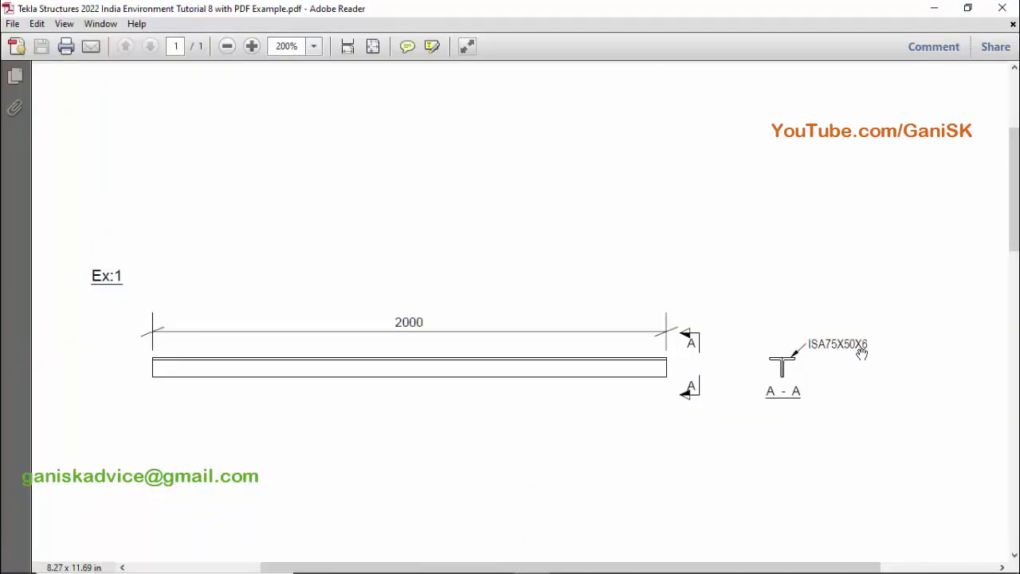
pyautogui.click(494, 561)
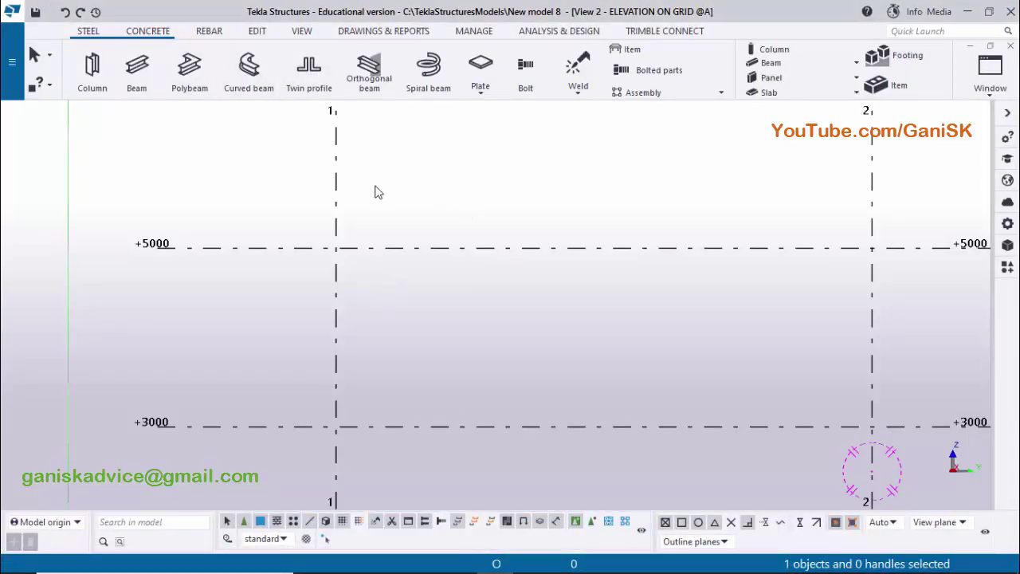
pyautogui.press('shift')
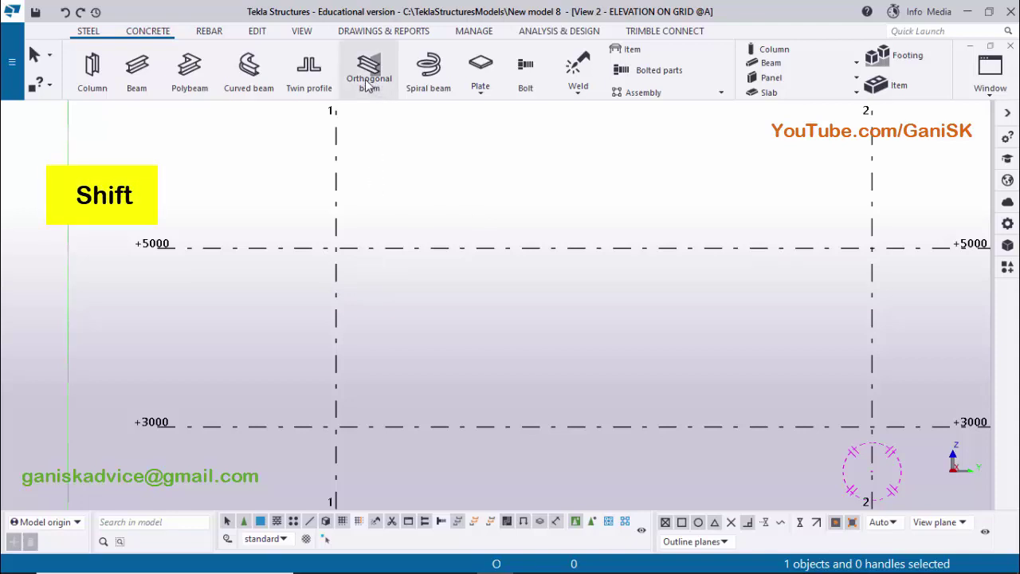
pyautogui.keyDown('shift'); pyautogui.click(311, 85); pyautogui.keyUp('shift')
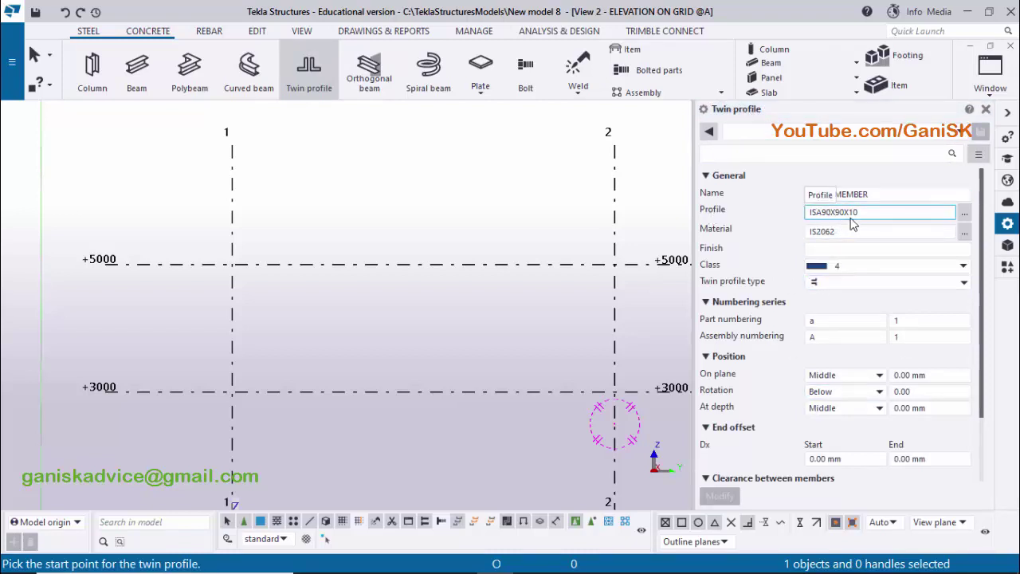
# - Check example 1's callout in Adobe Reader, and set the twin profile's profile to ISA75X50X6 in Tekla Structures
pyautogui.click(534, 561)
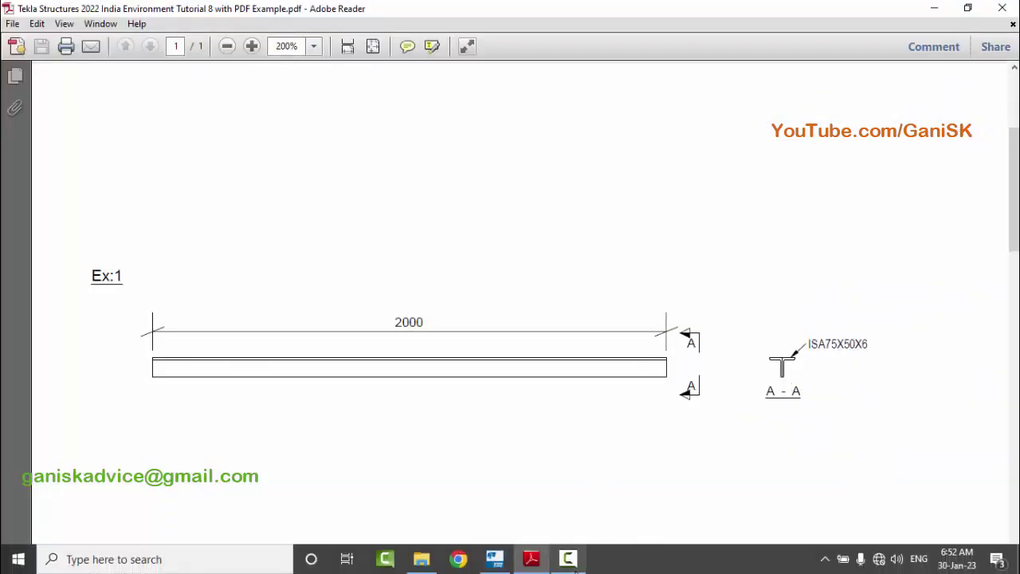
pyautogui.click(494, 559)
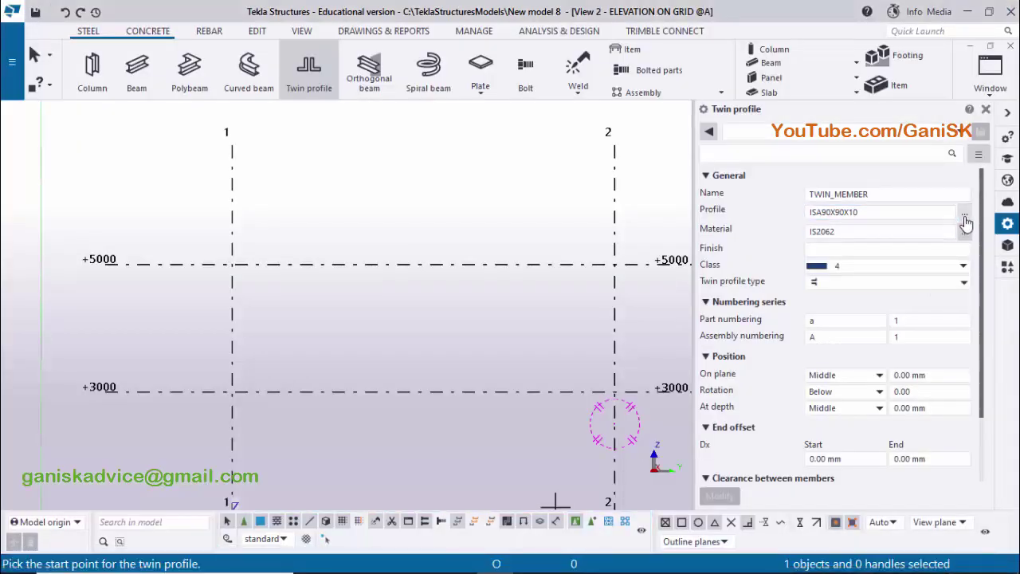
pyautogui.click(964, 212)
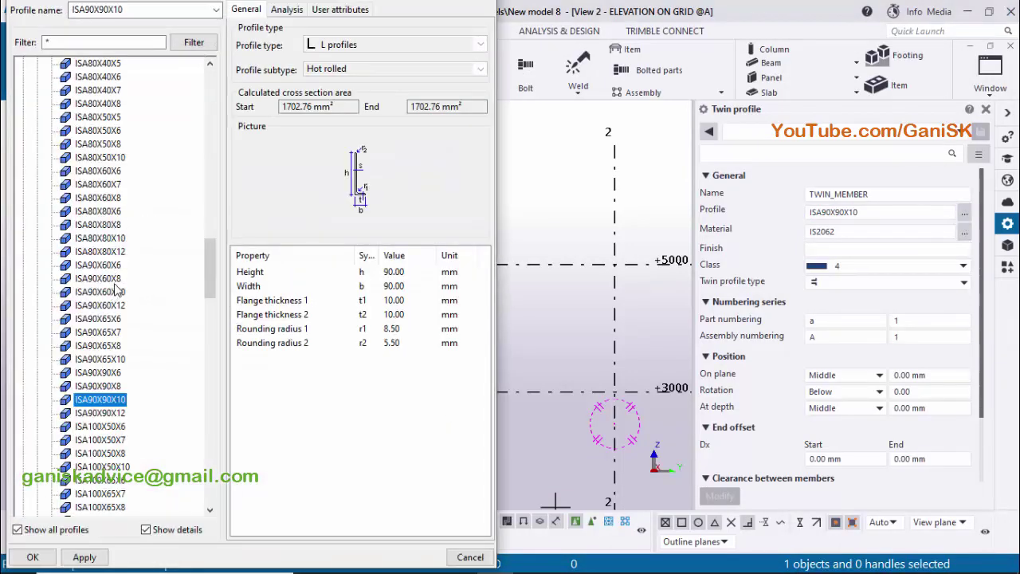
pyautogui.scroll(5, 121, 290)
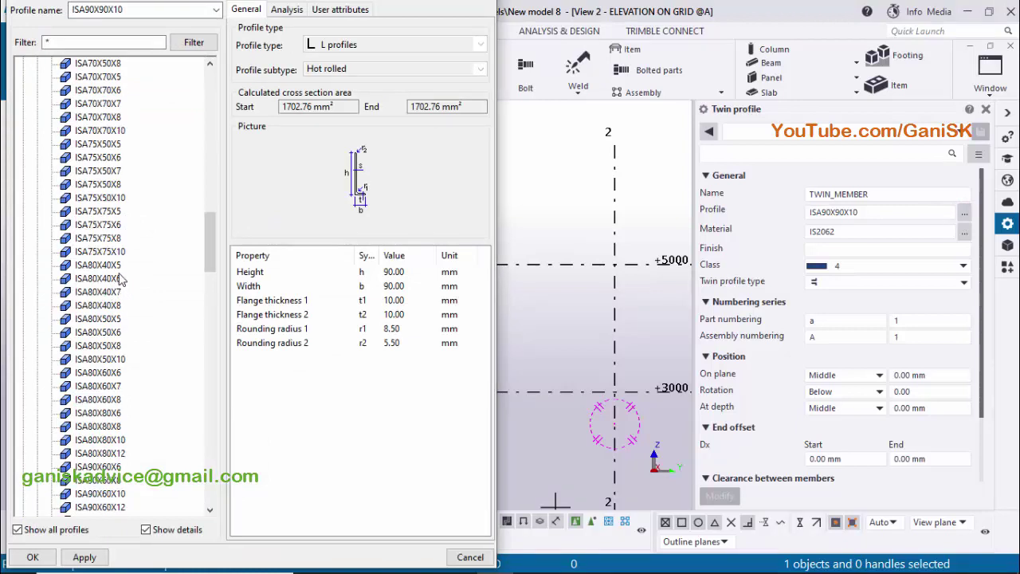
pyautogui.click(99, 159)
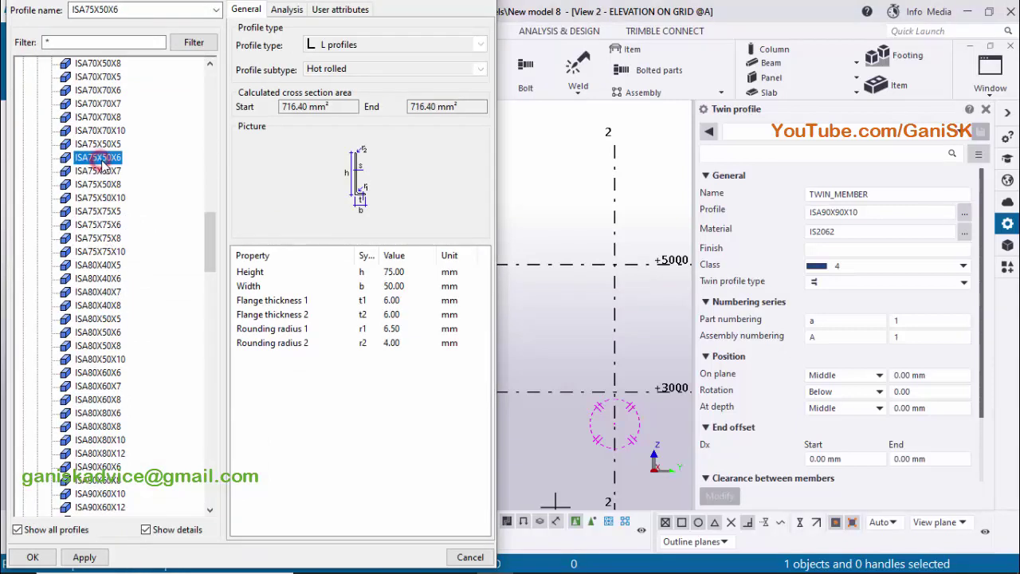
pyautogui.click(85, 557)
pyautogui.click(32, 557)
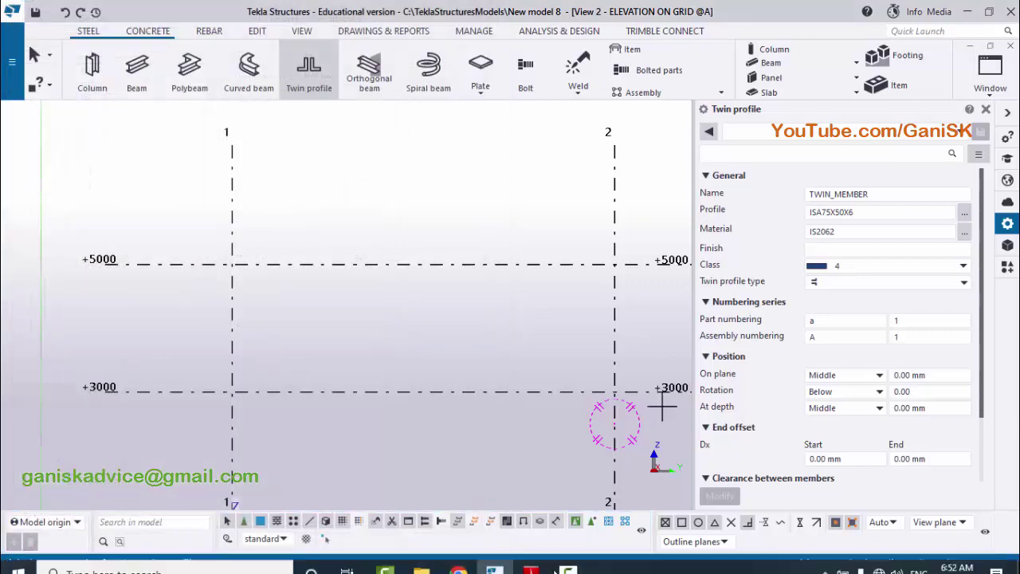
# - Switch to the PDF in Adobe Reader, examine section A-A of example 1 up close, and return to Tekla Structures
pyautogui.click(531, 560)
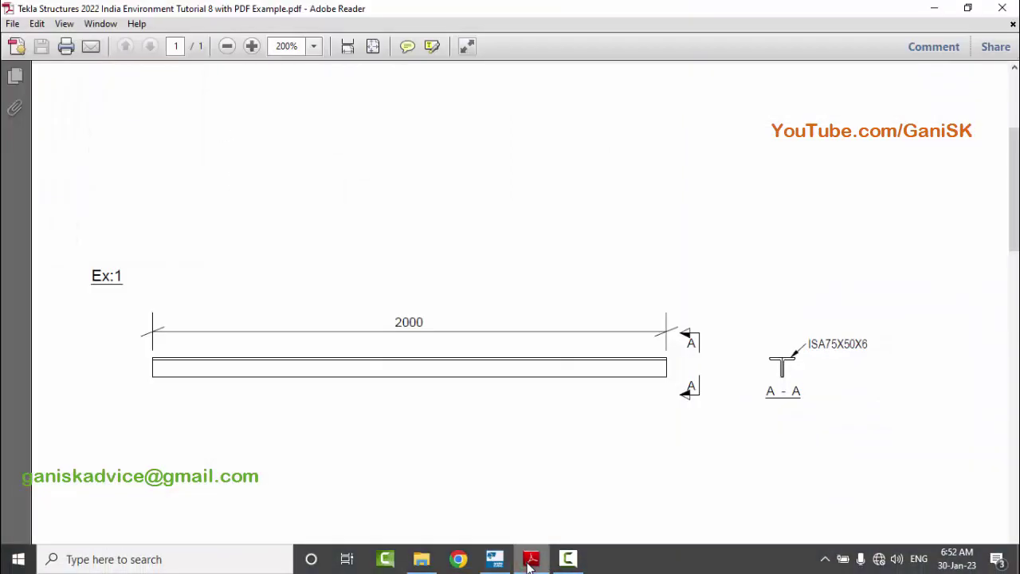
pyautogui.click(531, 561)
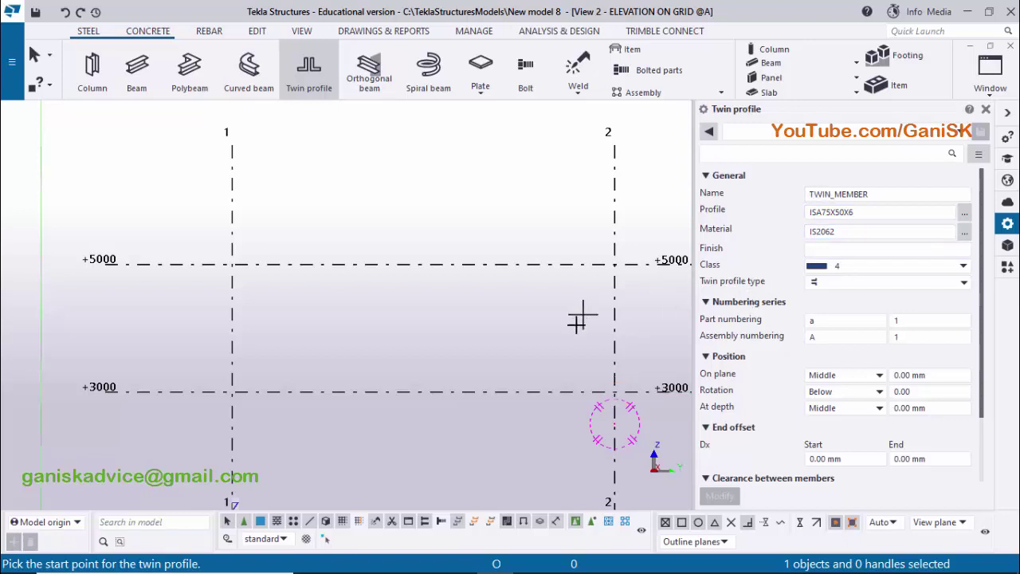
pyautogui.click(530, 560)
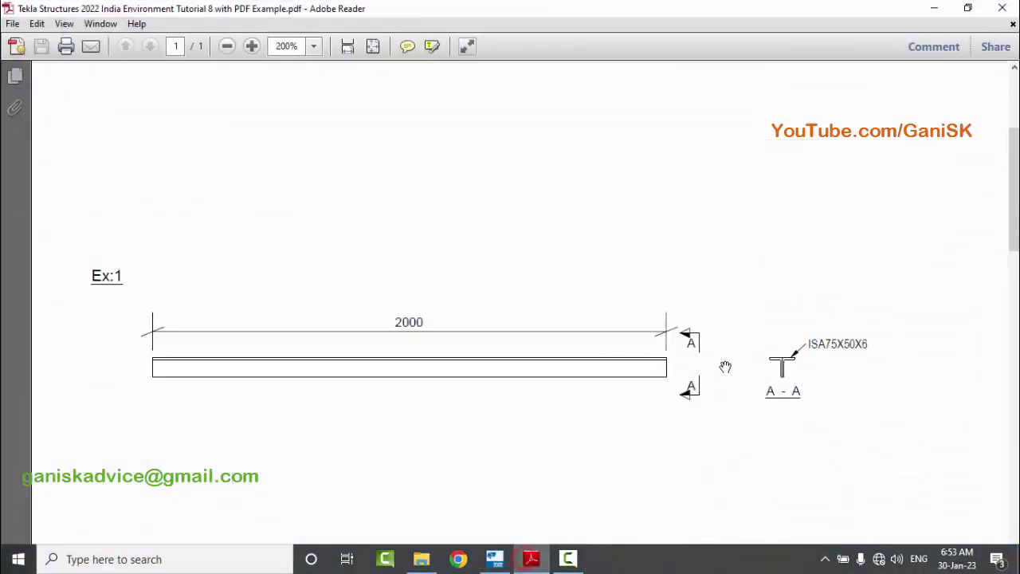
pyautogui.keyDown('ctrl'); pyautogui.scroll(7, 778, 367); pyautogui.keyUp('ctrl')
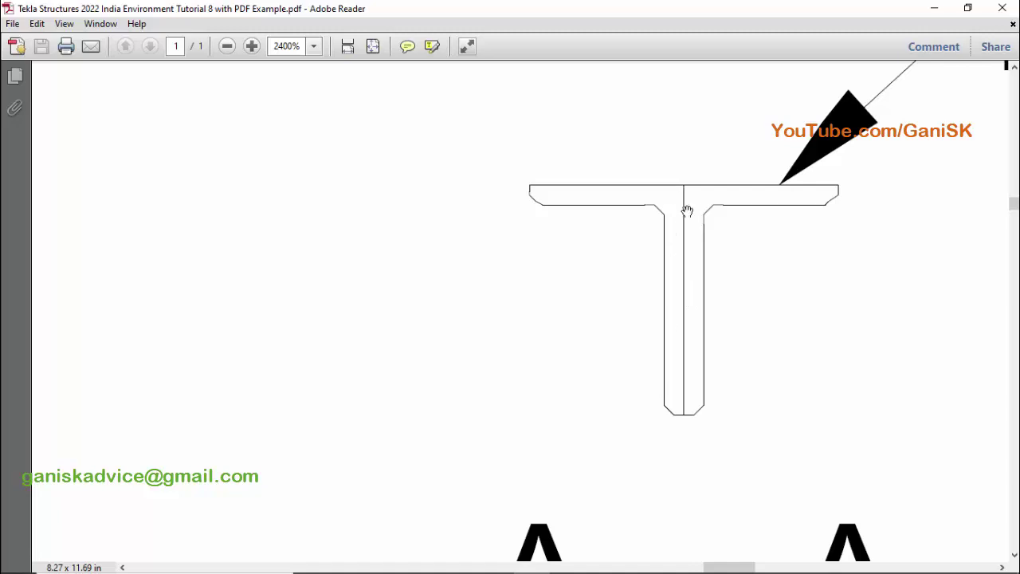
pyautogui.click(506, 561)
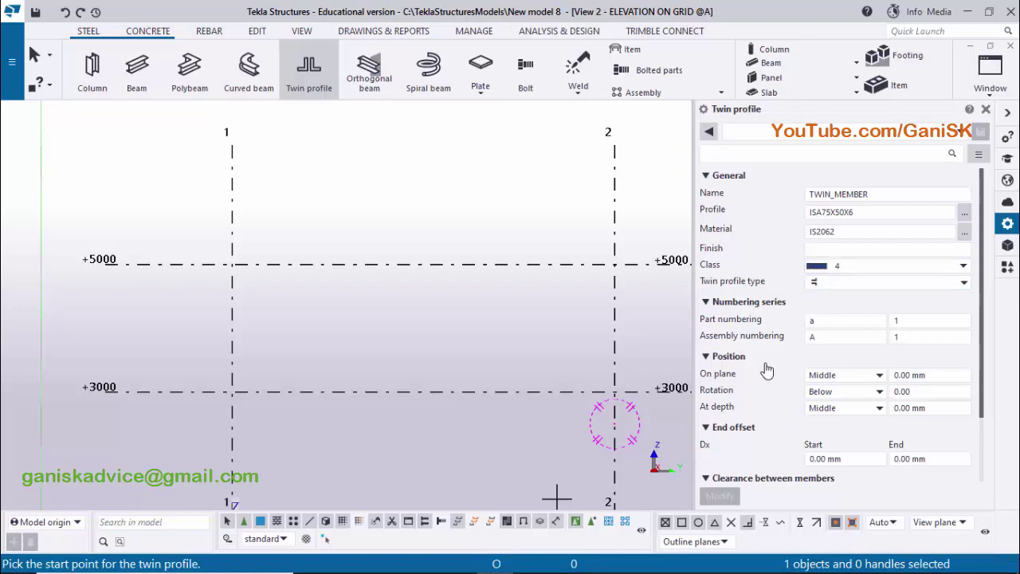
# - Check section A-A again in Adobe Reader, and set the twin profile's horizontal clearance between members to 0 in Tekla Structures
pyautogui.scroll(-1, 771, 364)
pyautogui.scroll(-1, 771, 364)
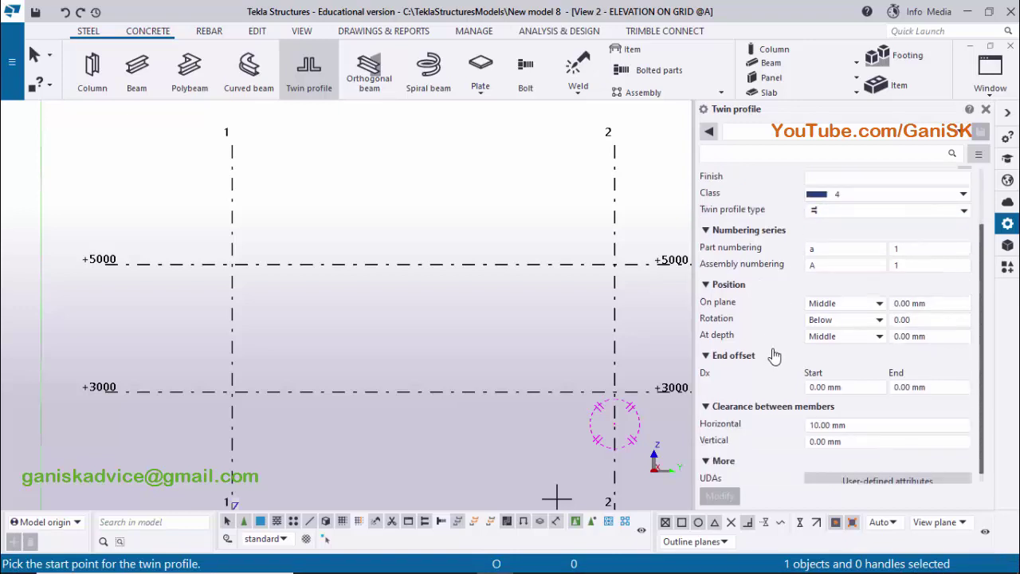
pyautogui.click(531, 558)
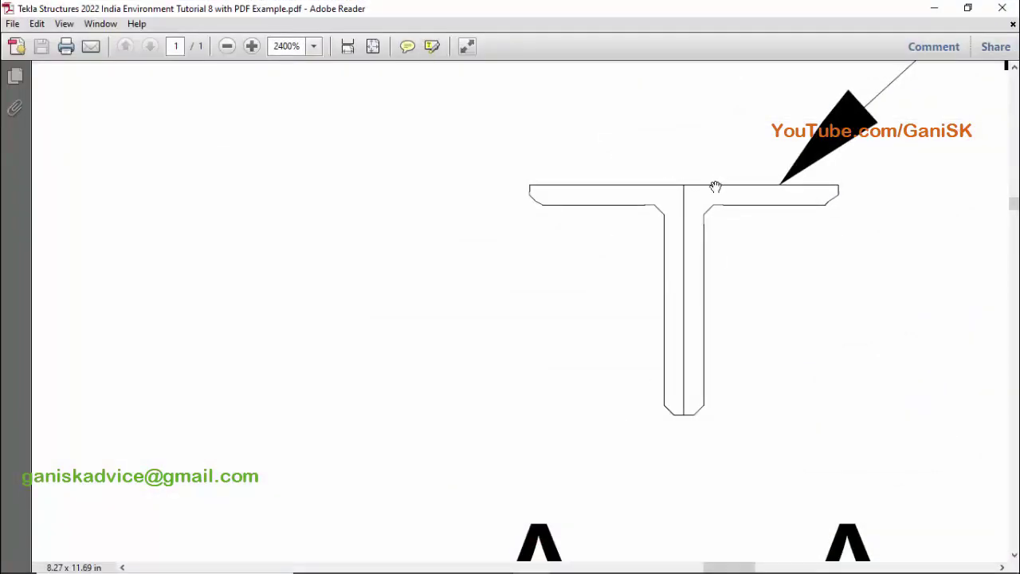
pyautogui.click(494, 558)
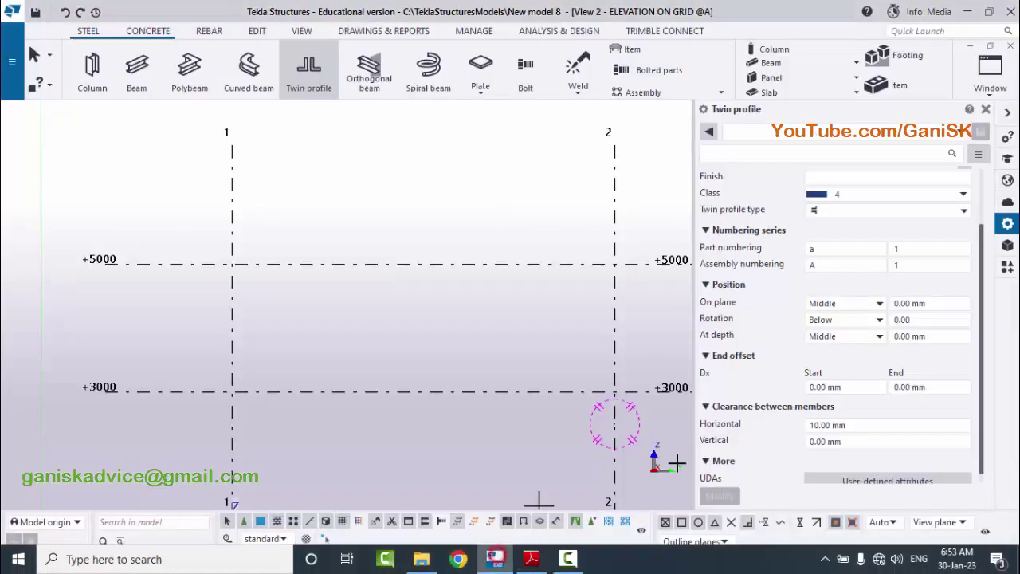
pyautogui.click(852, 424)
pyautogui.write('0')
pyautogui.press('Tab')
pyautogui.click(839, 441)
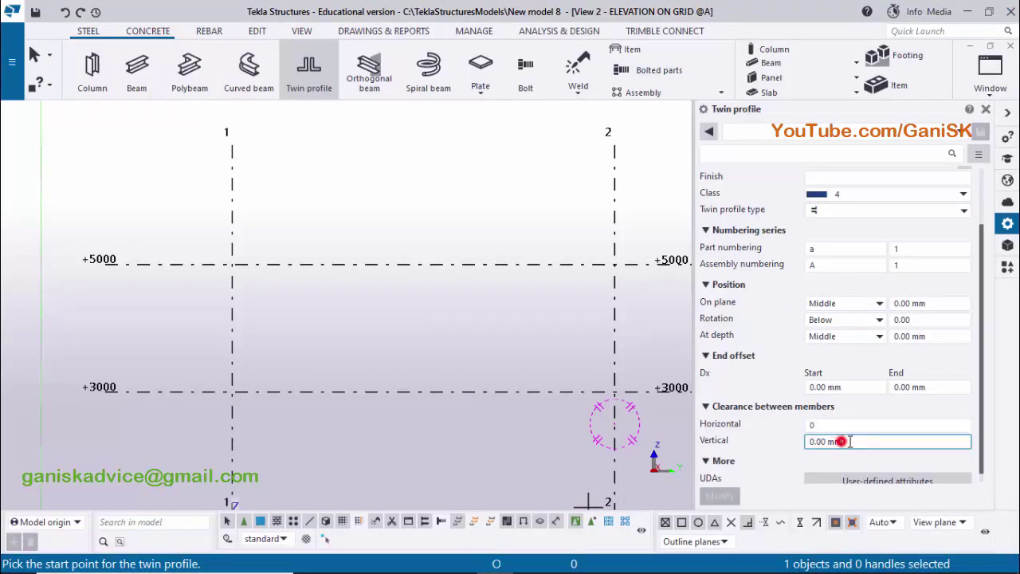
pyautogui.scroll(-1, 829, 427)
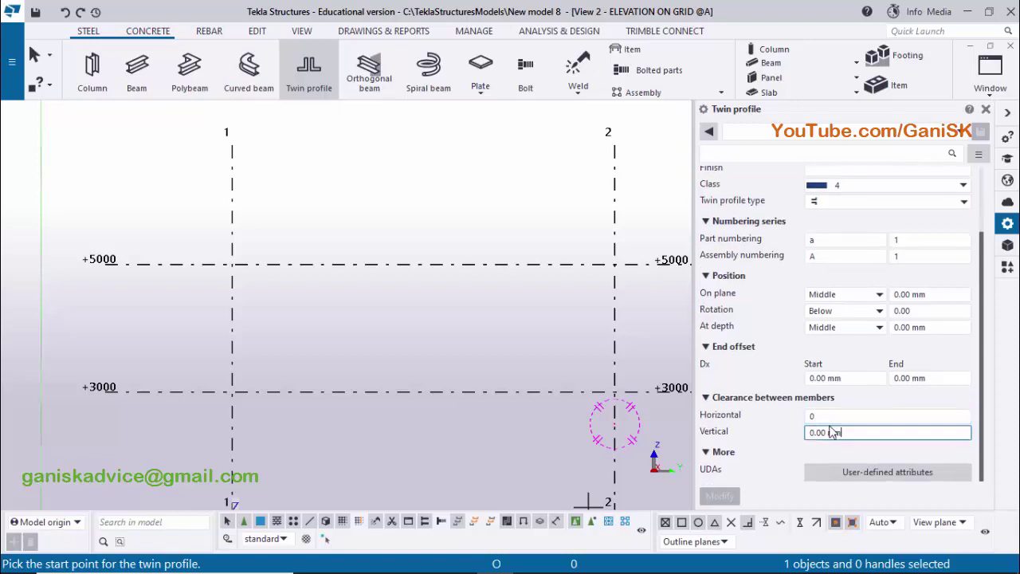
pyautogui.scroll(3, 829, 418)
# - Create a 2000 mm twin profile from the grid 1 and +5000 intersection towards grid 2, and end the command
pyautogui.scroll(-2, 319, 380)
pyautogui.scroll(5, 215, 353)
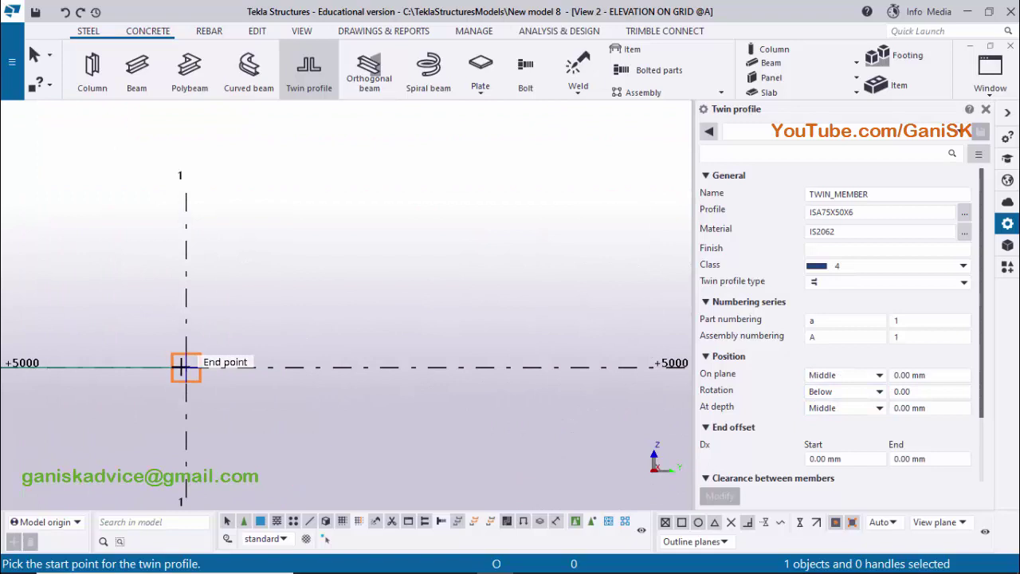
pyautogui.click(277, 379)
pyautogui.scroll(-3, 319, 351)
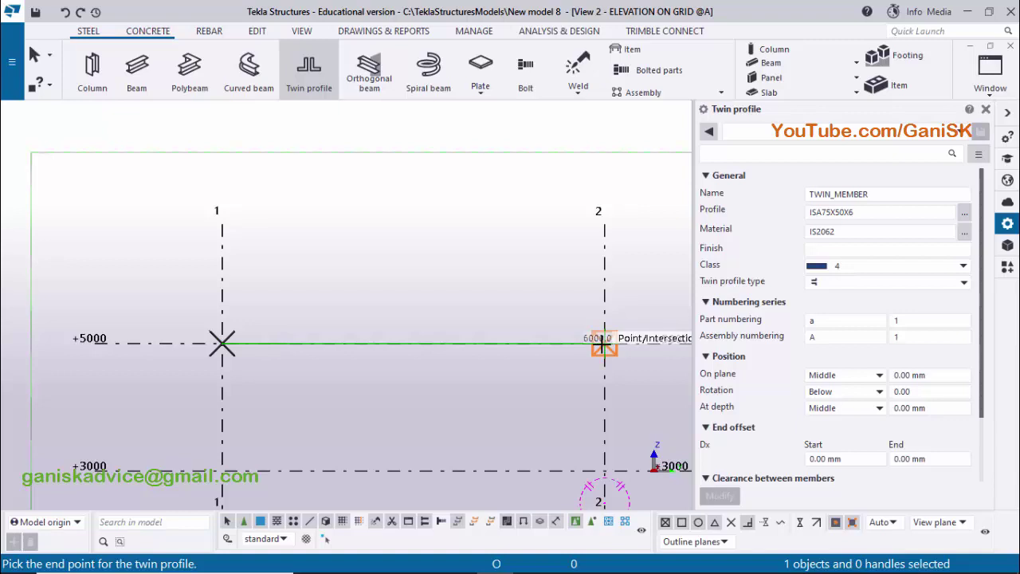
pyautogui.write('2000')
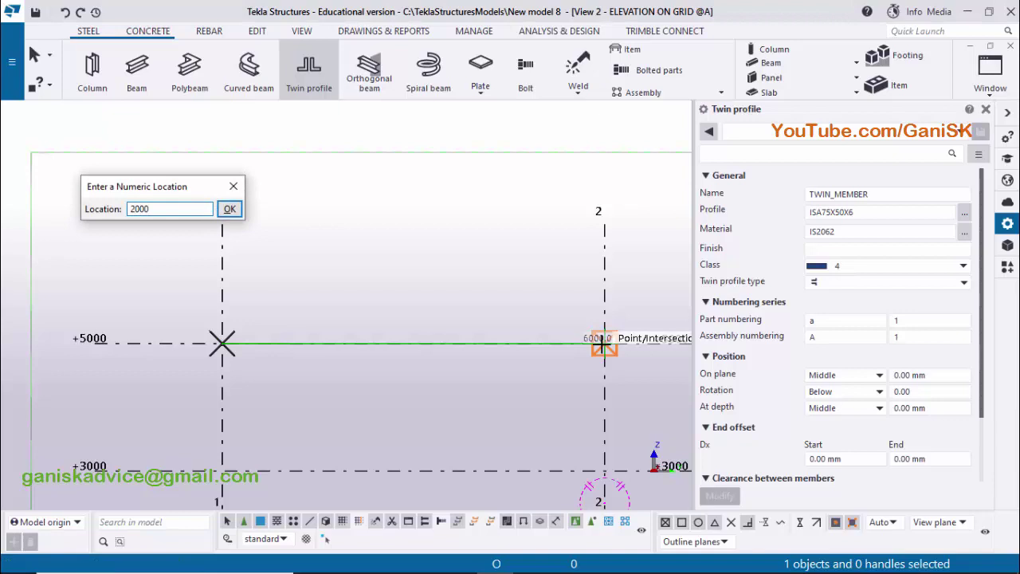
pyautogui.press('Return')
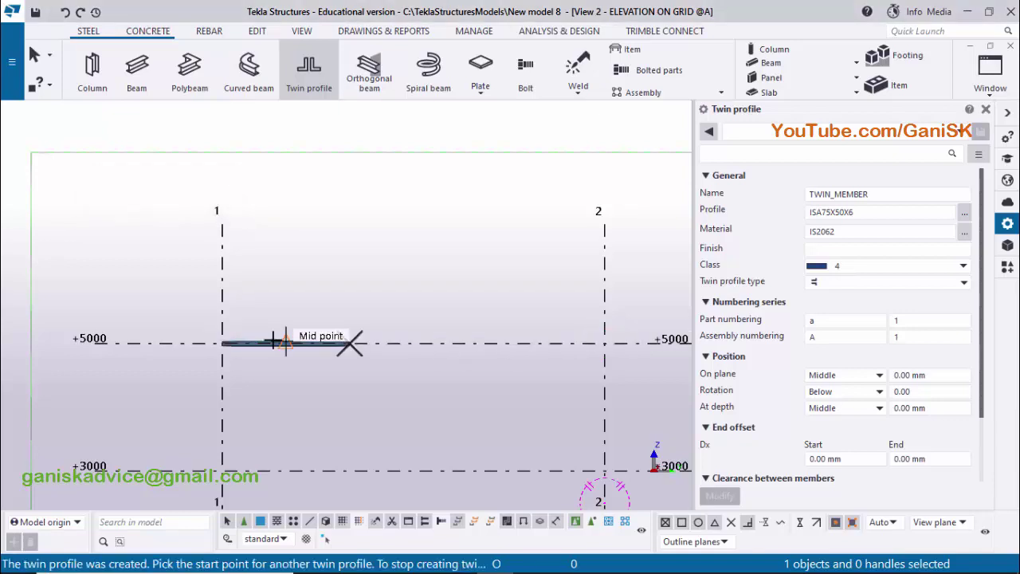
pyautogui.scroll(2, 278, 351)
pyautogui.scroll(3, 278, 352)
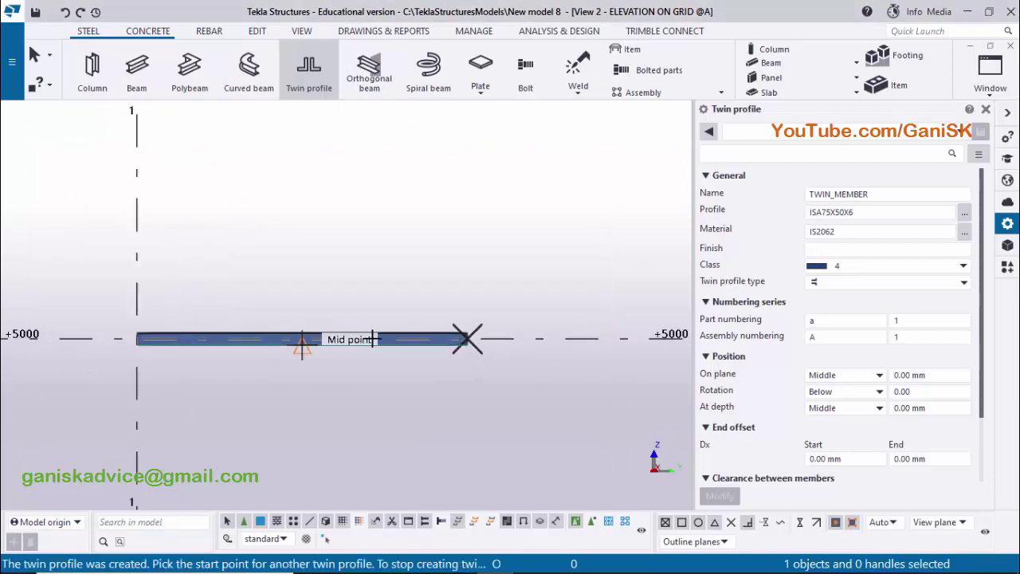
pyautogui.scroll(3, 387, 354)
pyautogui.scroll(-3, 392, 345)
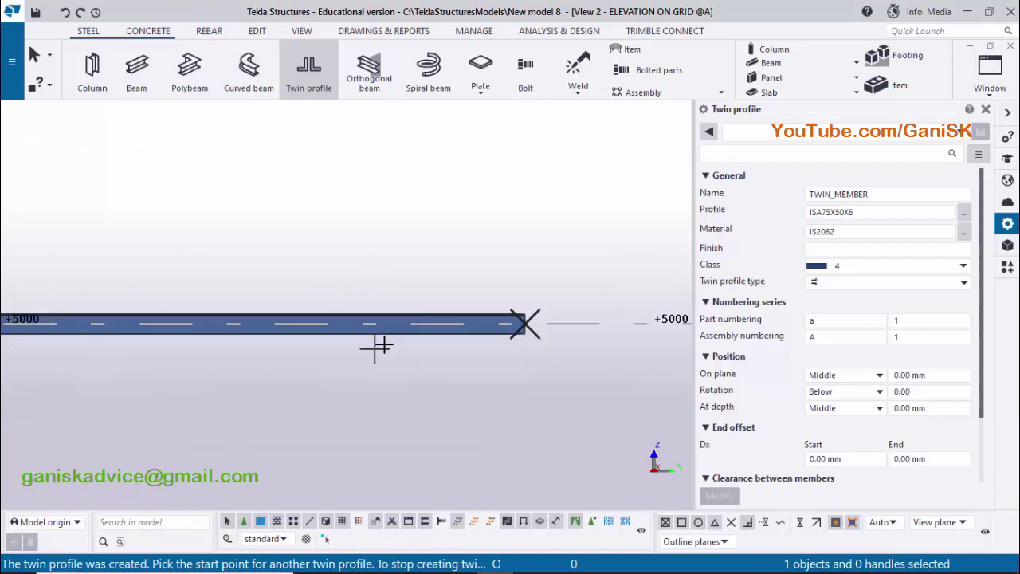
pyautogui.rightClick(456, 239)
pyautogui.click(475, 248)
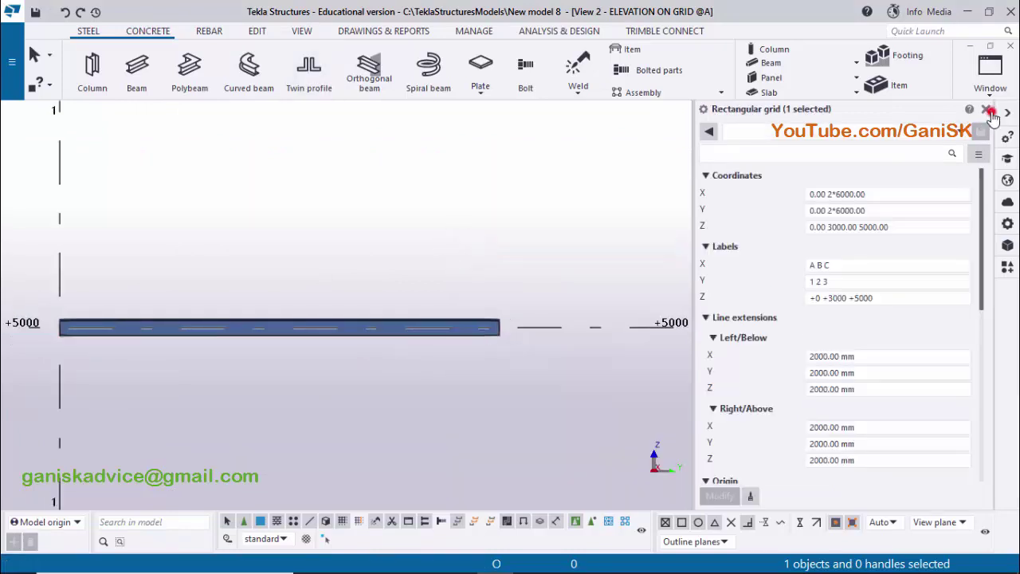
# - Close the grid properties and switch to the View 1 - 3d window
pyautogui.click(988, 109)
pyautogui.click(990, 72)
pyautogui.click(927, 200)
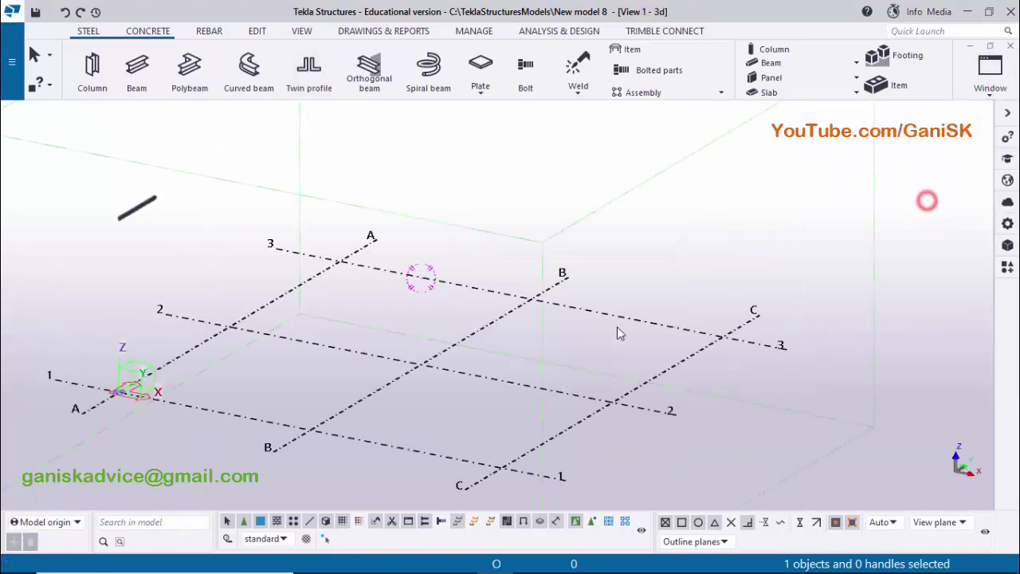
# - Set the view's rotation point at the end of the twin profile and examine the member from different angles
pyautogui.scroll(5, 291, 271)
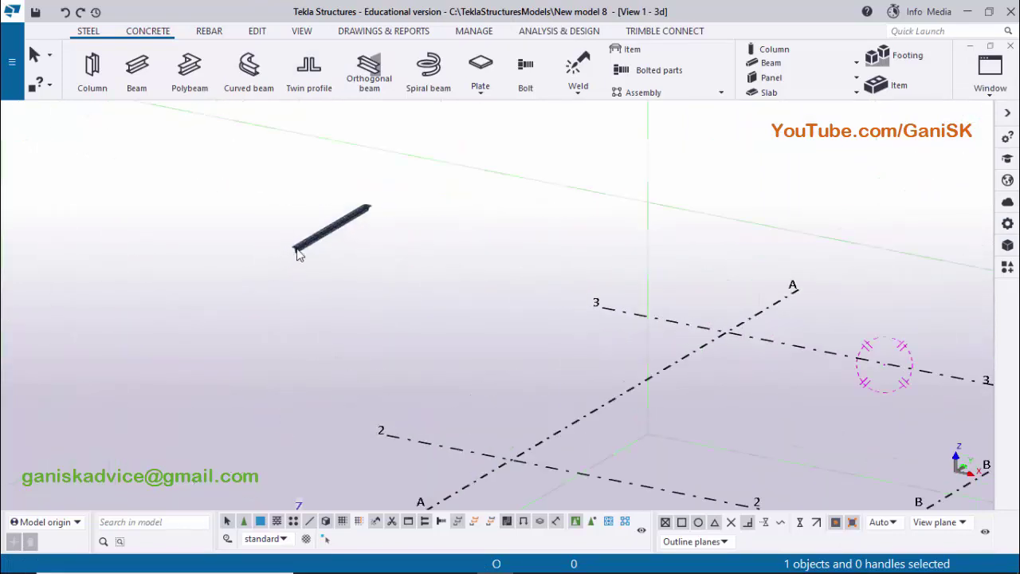
pyautogui.scroll(4, 300, 246)
pyautogui.hotkey('ctrl', 'r')
pyautogui.click(295, 243)
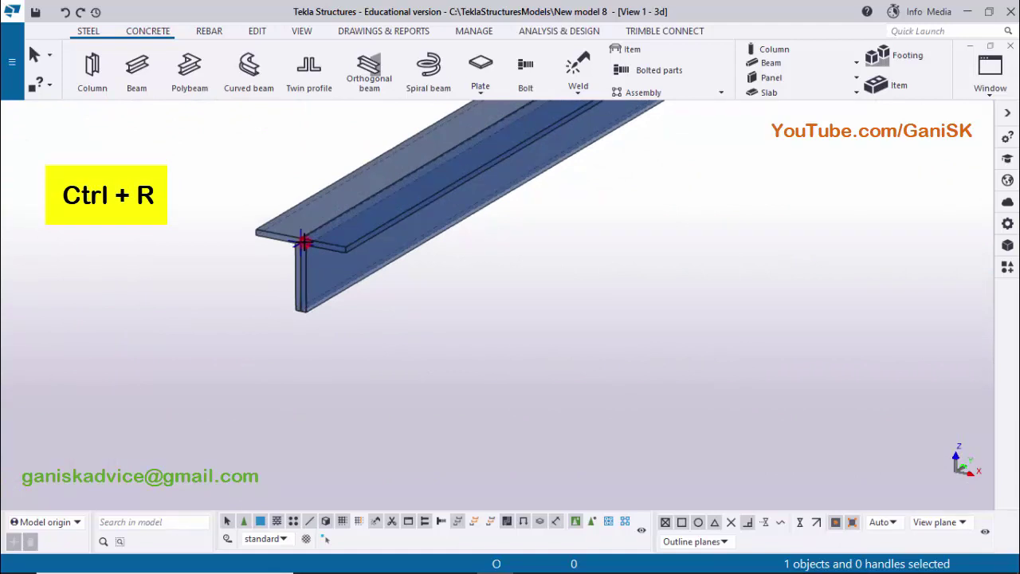
pyautogui.click(305, 243)
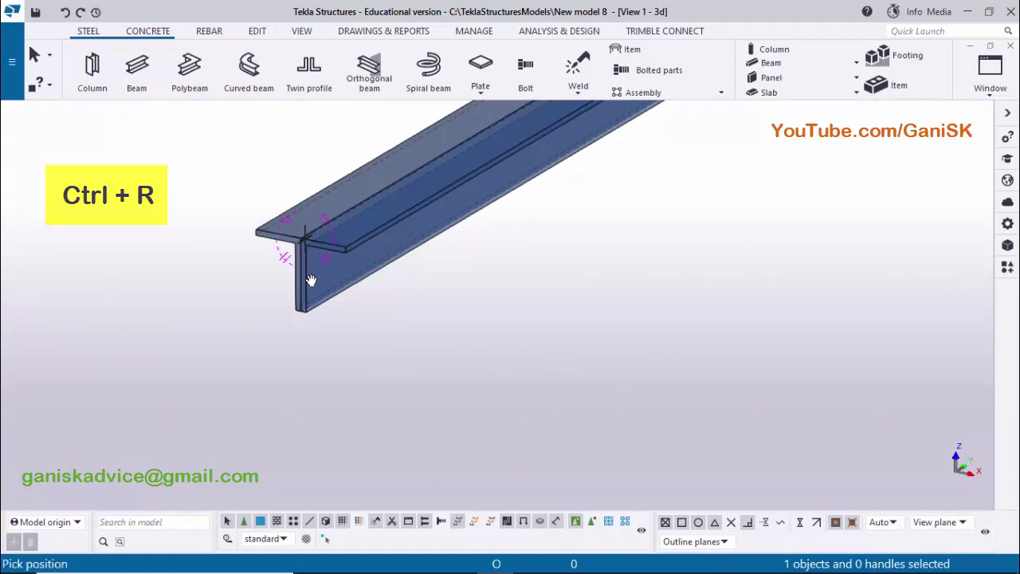
pyautogui.moveTo(314, 305)
pyautogui.keyDown('ctrl'); pyautogui.mouseDown(button='middle')
pyautogui.moveTo(393, 311)
pyautogui.moveTo(467, 295)
pyautogui.moveTo(308, 249)
pyautogui.moveTo(296, 279)
pyautogui.moveTo(290, 243)
pyautogui.moveTo(317, 300)
pyautogui.moveTo(344, 321)
pyautogui.moveTo(275, 236)
pyautogui.moveTo(289, 248)
pyautogui.moveTo(269, 260)
pyautogui.moveTo(303, 252)
pyautogui.moveTo(328, 268)
pyautogui.moveTo(349, 317)
pyautogui.mouseUp(button='middle'); pyautogui.keyUp('ctrl')
pyautogui.scroll(-5, 430, 351)
pyautogui.keyDown('ctrl'); pyautogui.moveTo(430, 350); pyautogui.dragTo(373, 358, button='middle'); pyautogui.keyUp('ctrl')
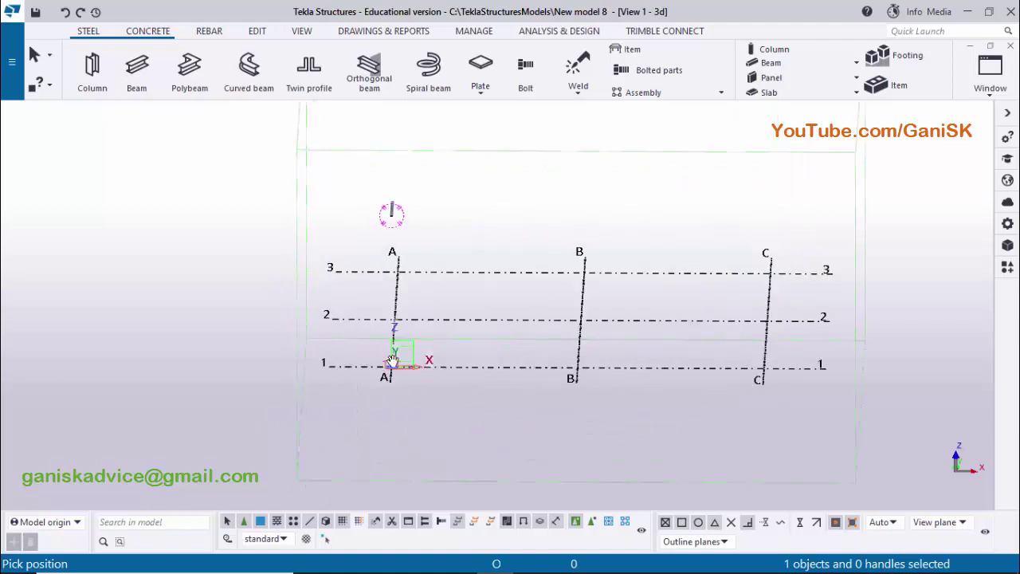
# - Make the ELEVATION ON GRID @1 view visible from the view list, and close the list
pyautogui.click(988, 79)
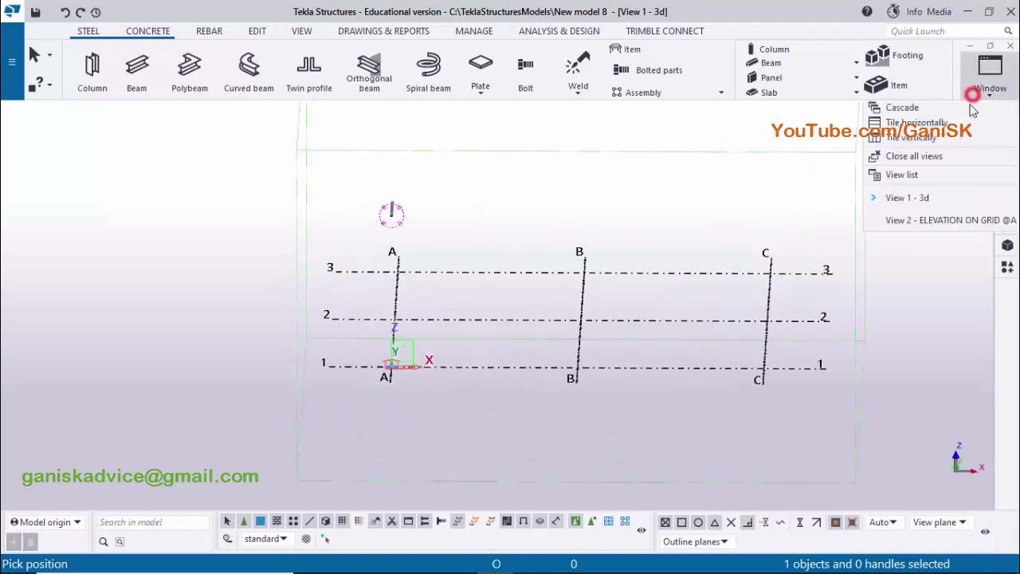
pyautogui.click(925, 172)
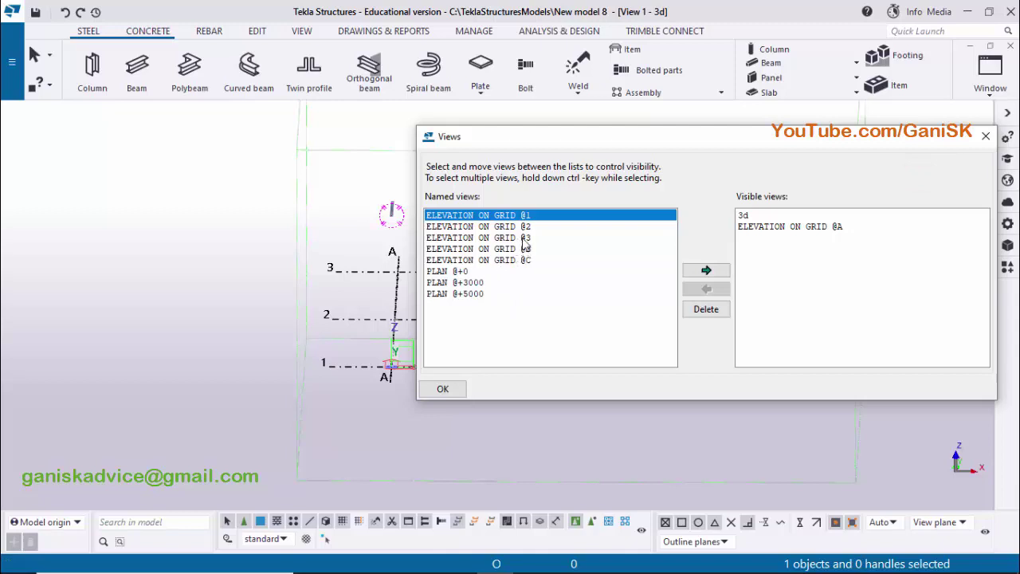
pyautogui.click(709, 271)
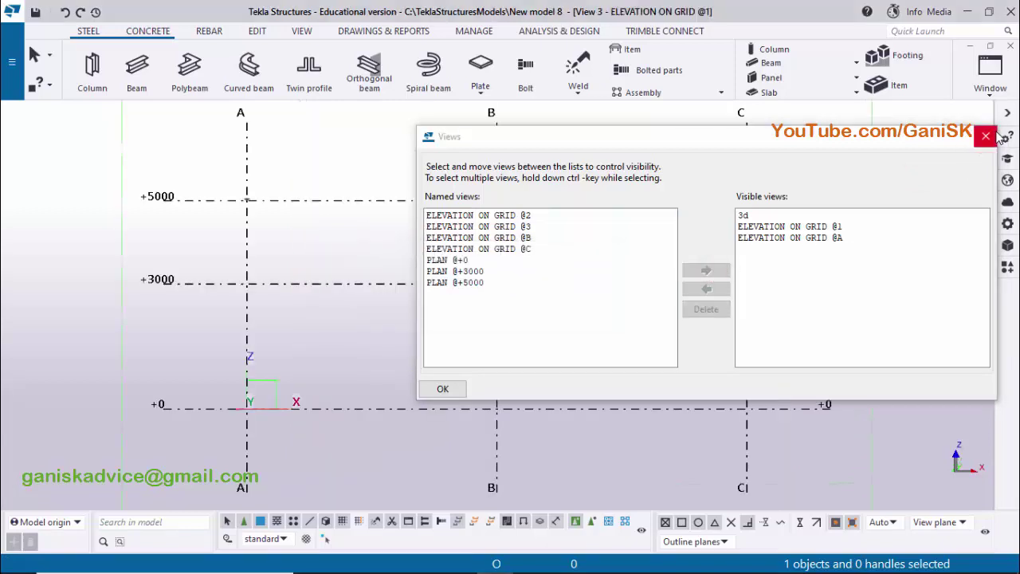
pyautogui.click(987, 136)
# - Examine the twin profile's cross-section up close at grid A and level +5000 in the grid 1 elevation
pyautogui.moveTo(270, 276); pyautogui.dragTo(292, 326, button='middle')
pyautogui.scroll(8, 301, 317)
pyautogui.scroll(8, 301, 317)
pyautogui.scroll(-3, 332, 321)
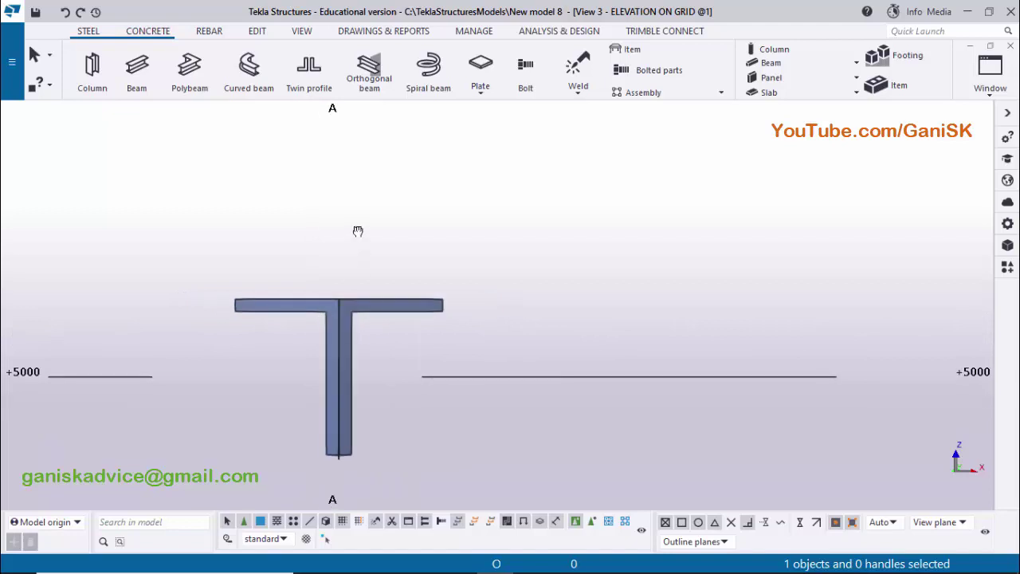
pyautogui.moveTo(356, 232); pyautogui.dragTo(359, 191, button='middle')
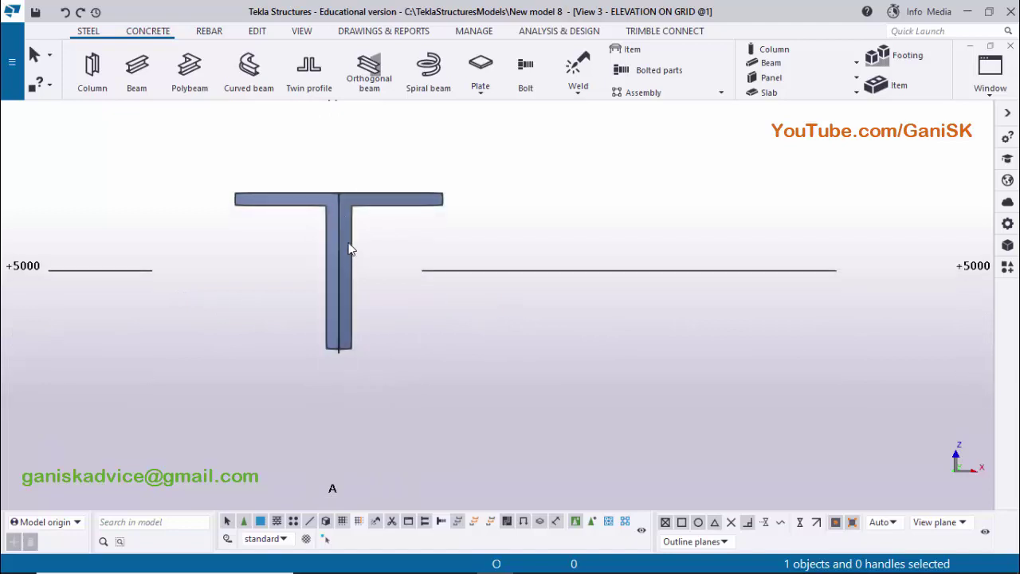
pyautogui.scroll(-2, 356, 249)
pyautogui.moveTo(336, 269); pyautogui.dragTo(372, 321, button='middle')
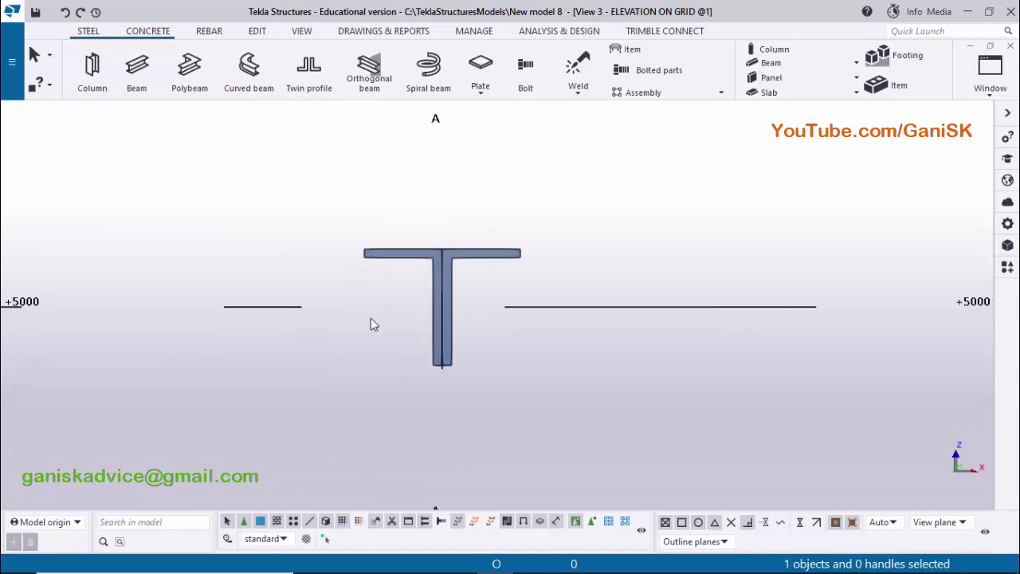
pyautogui.moveTo(345, 223); pyautogui.dragTo(556, 416)
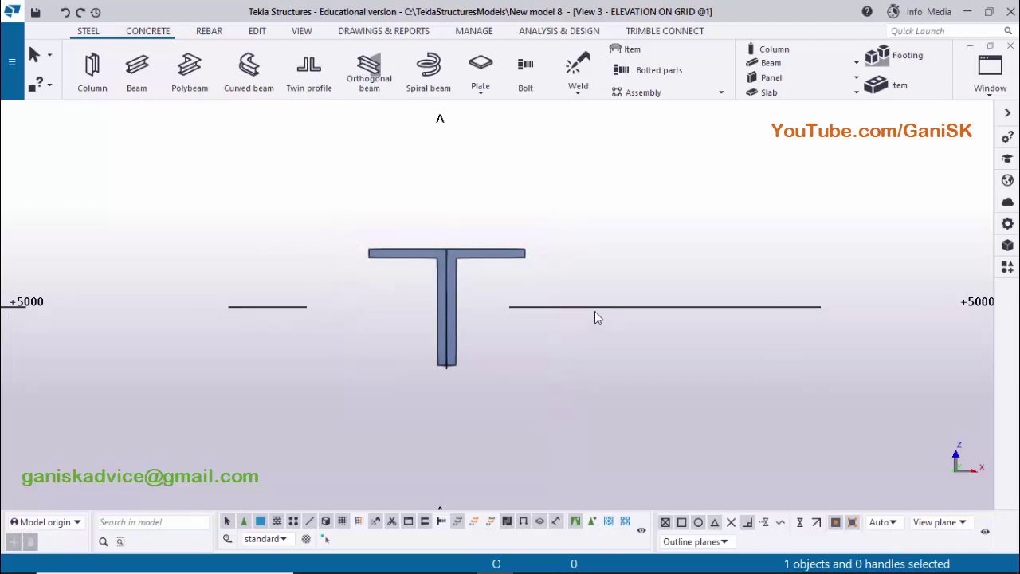
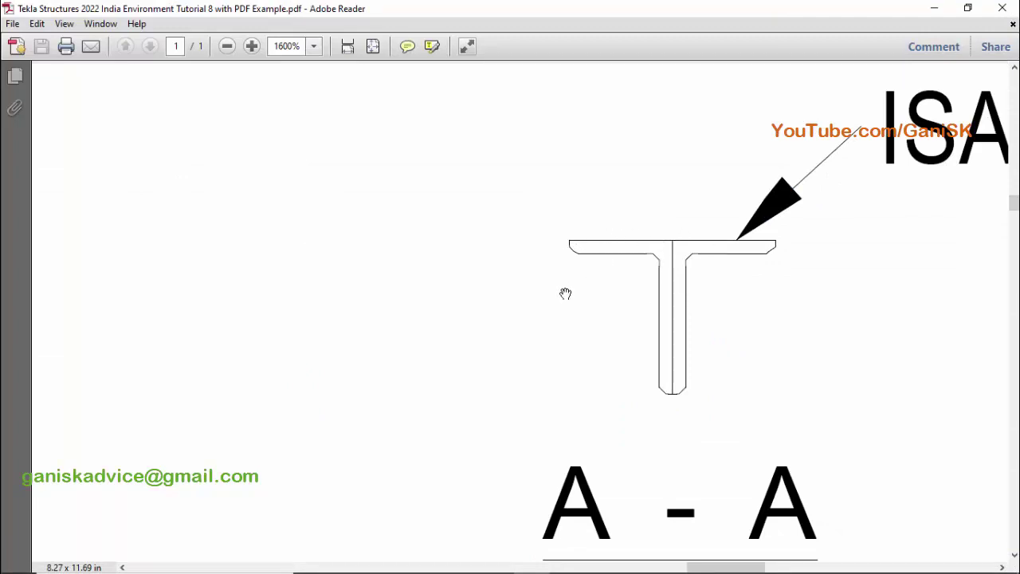
# - Switch back to Tekla Structures and delete both angles of the twin profile in the grid 1 elevation
pyautogui.hotkey('alt', 'Tab')
pyautogui.moveTo(320, 210); pyautogui.dragTo(614, 412)
pyautogui.press('Delete')
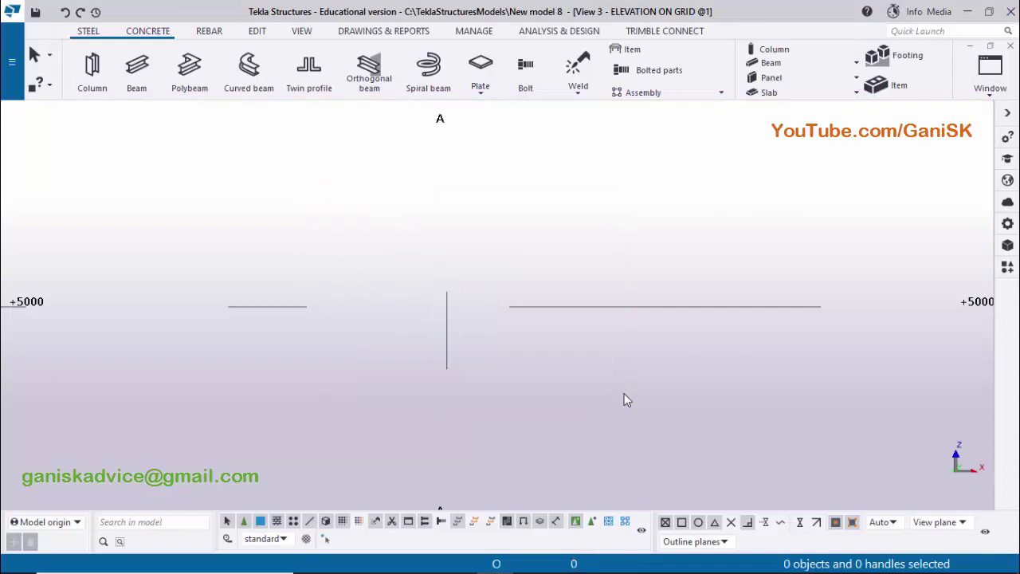
# - In the ELEVATION ON GRID @A view, start a twin profile with its depth position set to Behind
pyautogui.click(988, 80)
pyautogui.click(948, 247)
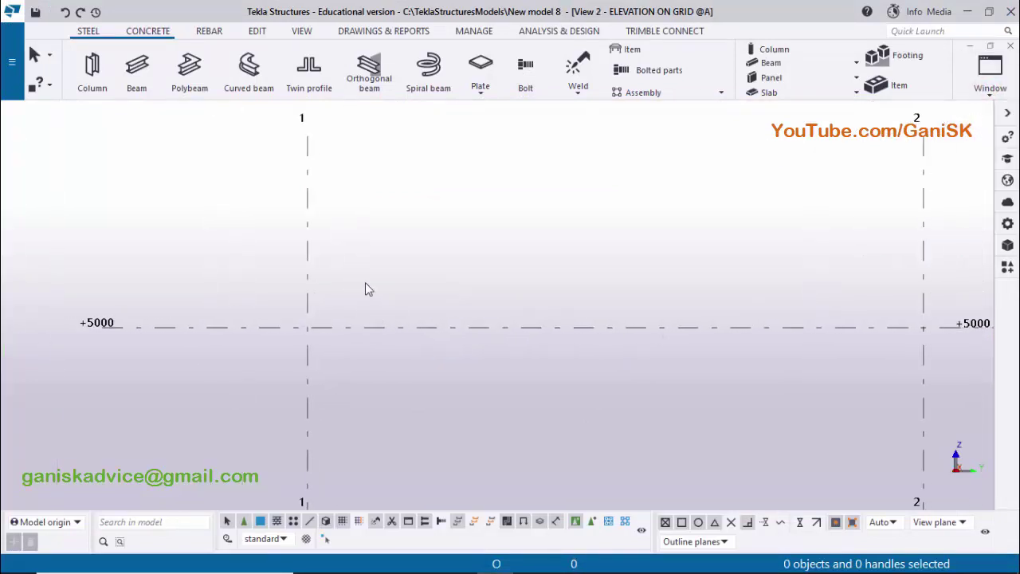
pyautogui.click(310, 70)
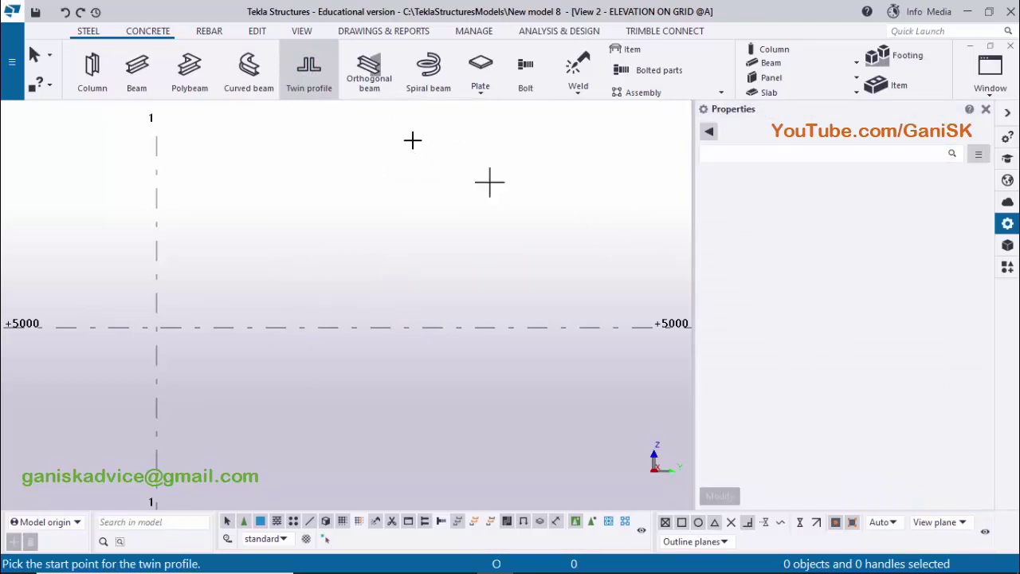
pyautogui.click(309, 76)
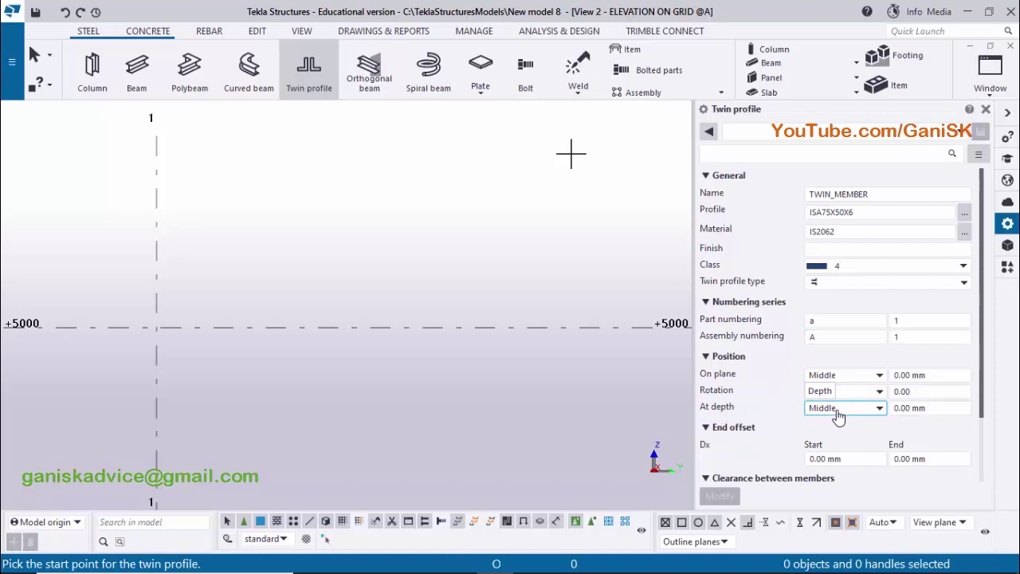
pyautogui.click(836, 412)
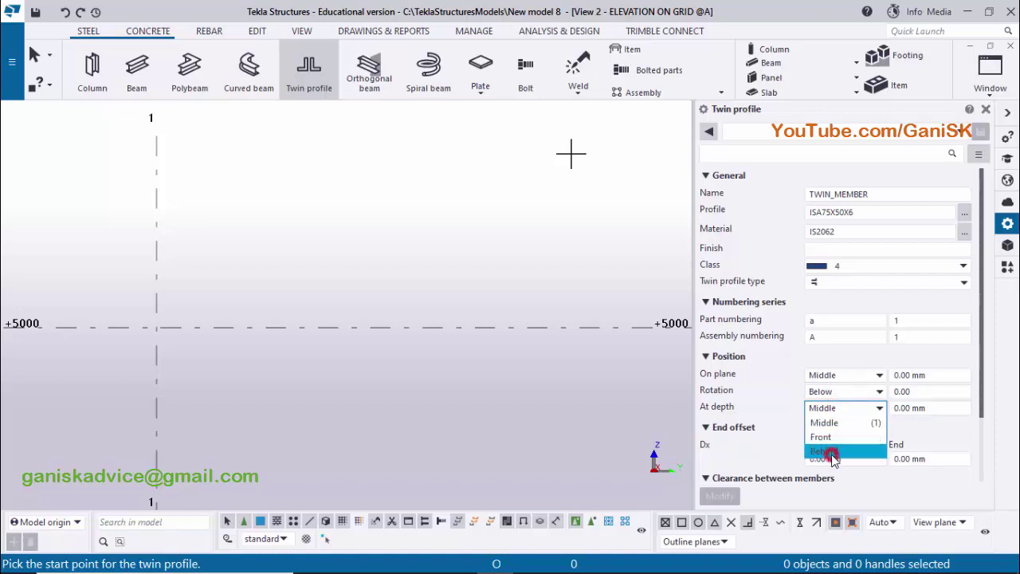
pyautogui.click(828, 452)
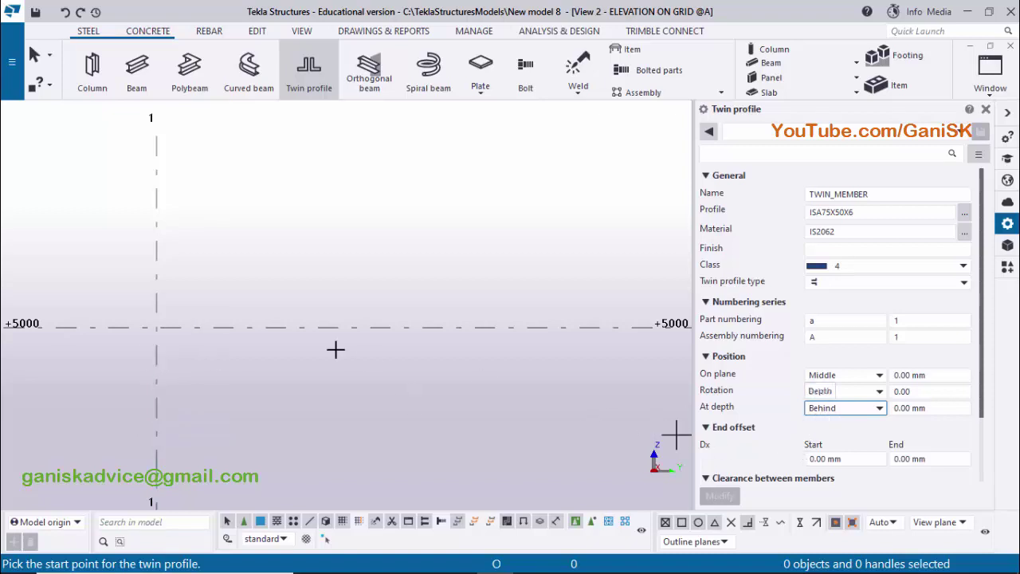
# - Place a 2000 mm twin profile from grid 1 at level +5000 towards grid 2, end the command and close the properties
pyautogui.click(156, 327)
pyautogui.scroll(-3, 239, 338)
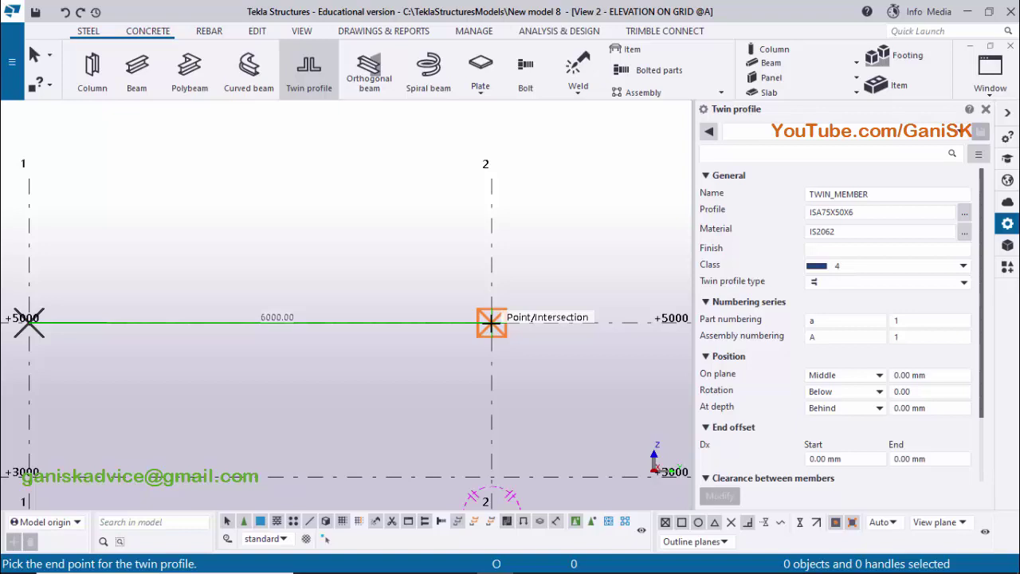
pyautogui.write('200')
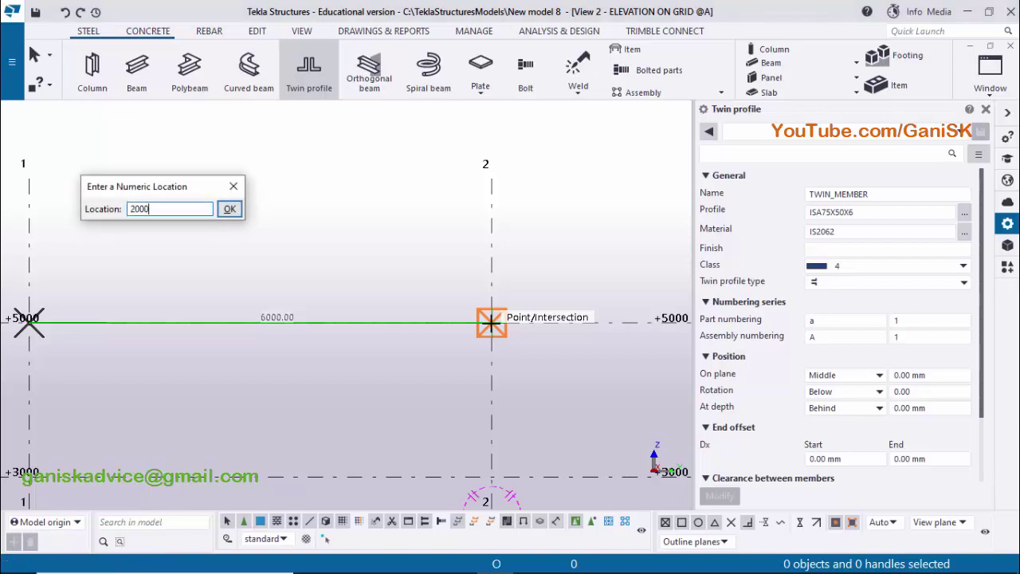
pyautogui.write('0')
pyautogui.press('Return')
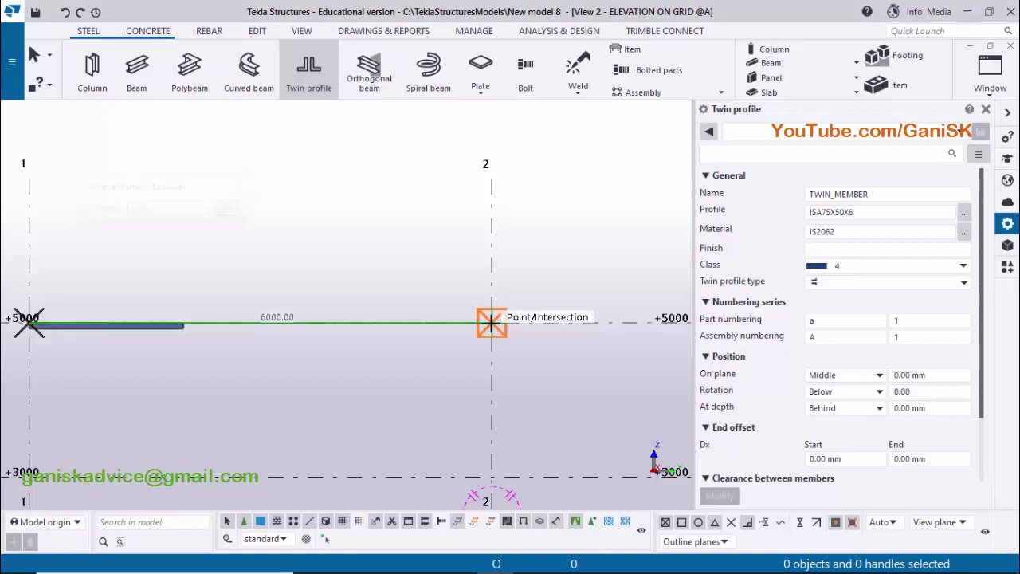
pyautogui.rightClick(295, 256)
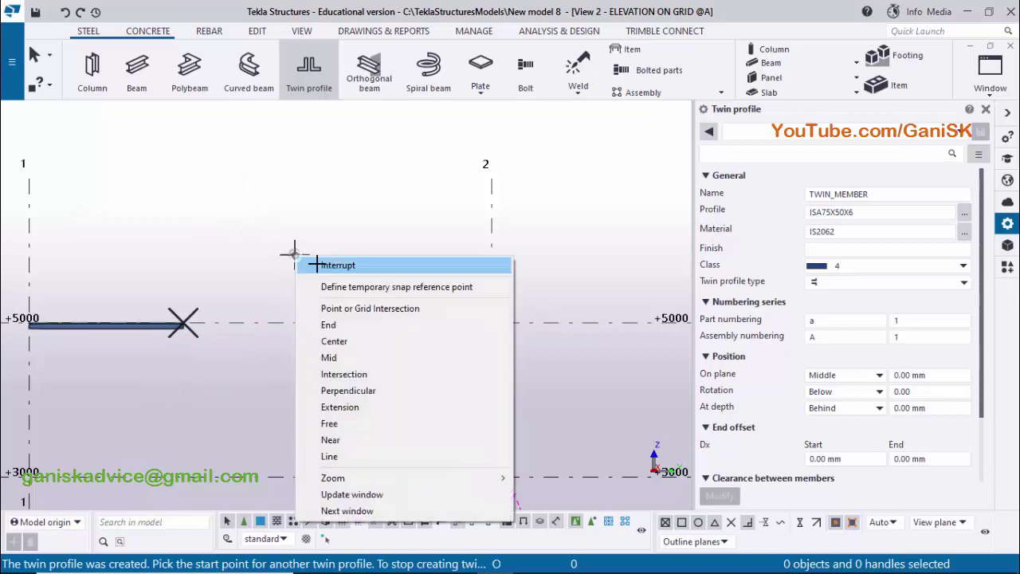
pyautogui.click(319, 264)
pyautogui.click(985, 111)
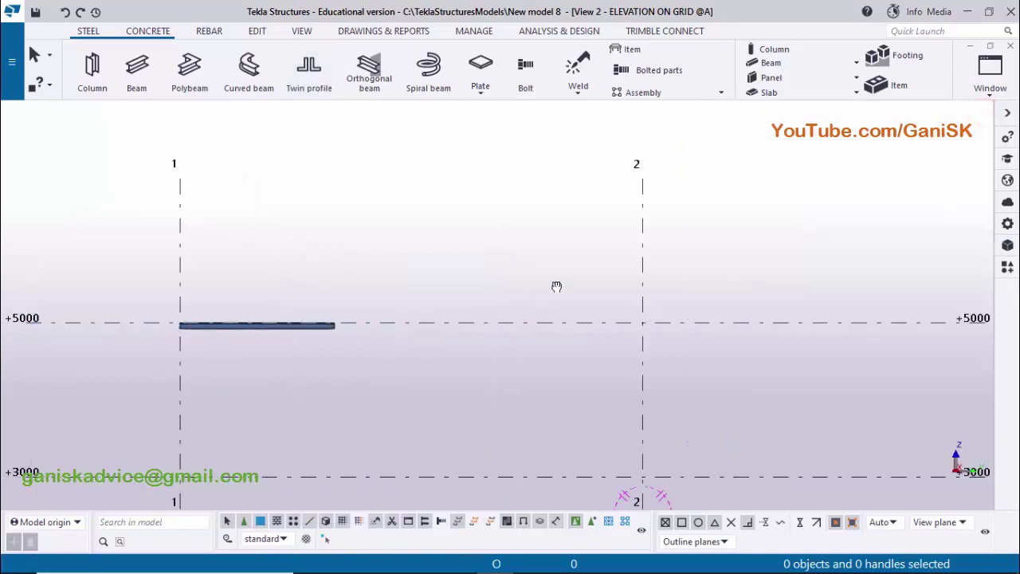
# - Examine both ends of the twin profile against level +5000 in the grid A elevation
pyautogui.scroll(5, 331, 315)
pyautogui.scroll(5, 458, 293)
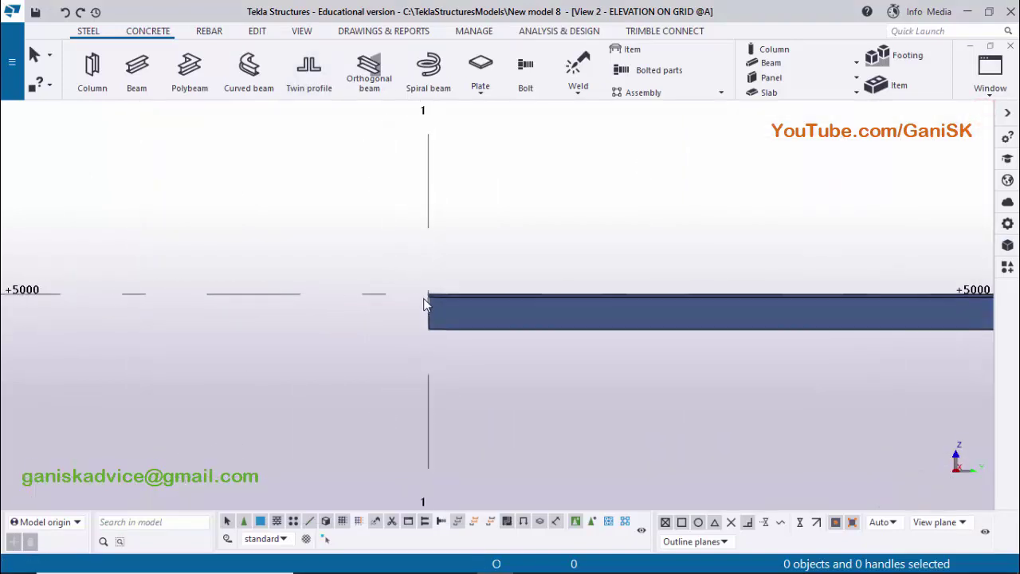
pyautogui.moveTo(369, 335); pyautogui.dragTo(837, 353, button='middle')
pyautogui.scroll(2, 792, 335)
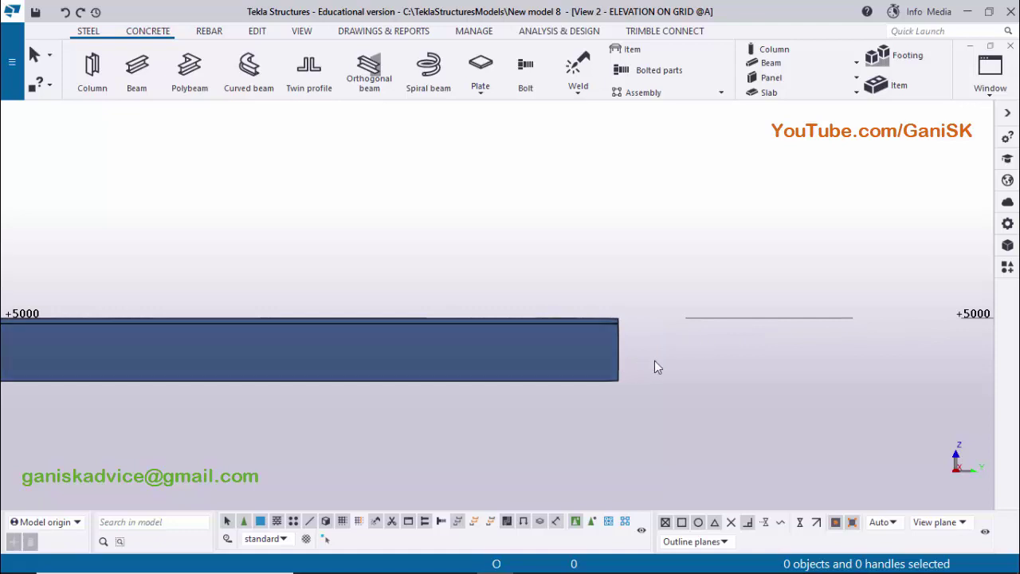
pyautogui.scroll(-2, 654, 360)
pyautogui.scroll(2, 638, 353)
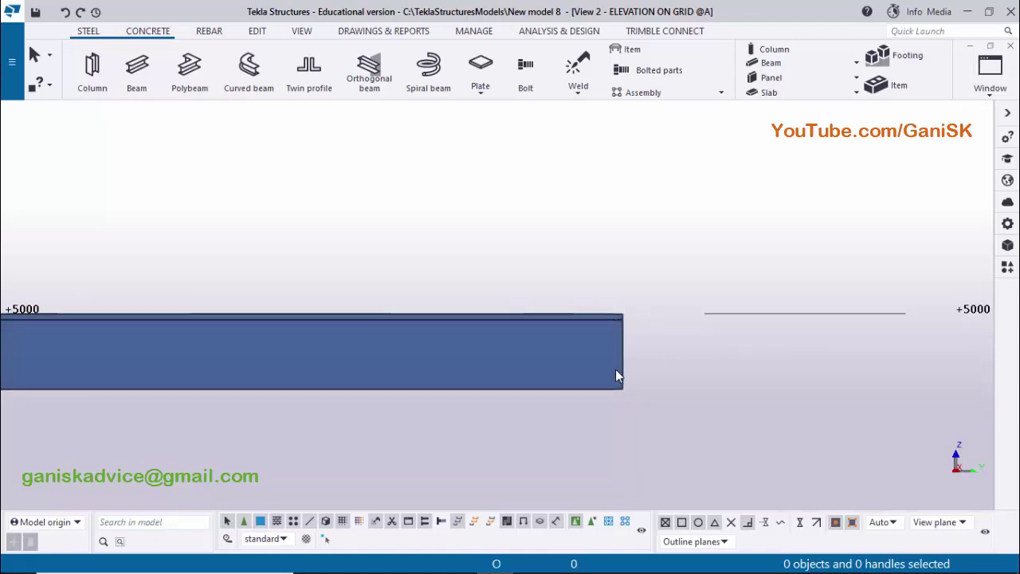
pyautogui.scroll(-3, 629, 363)
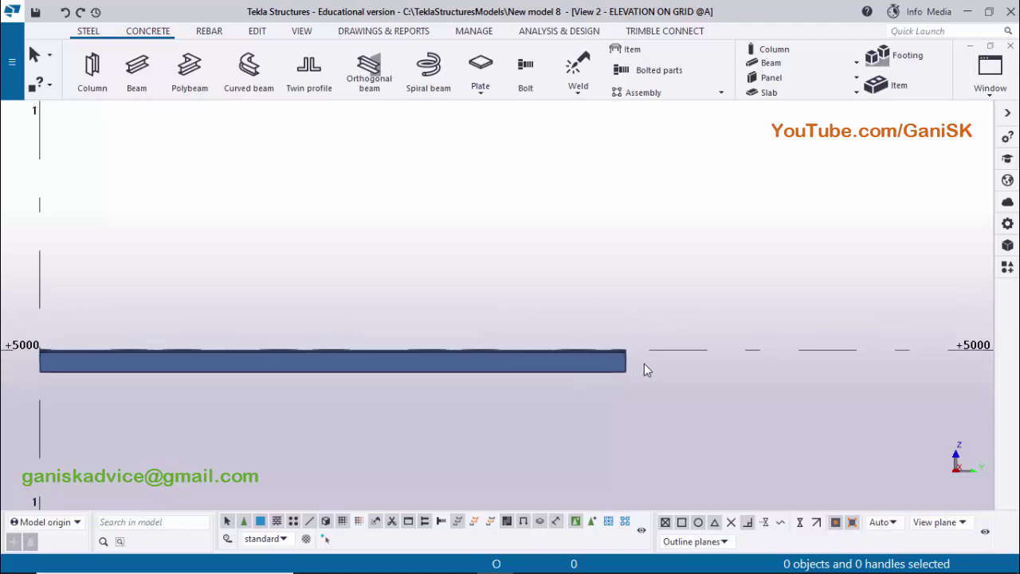
# - Check the twin profile's cross-section against level +5000 in the ELEVATION ON GRID @1 view, selecting its parts
pyautogui.click(990, 70)
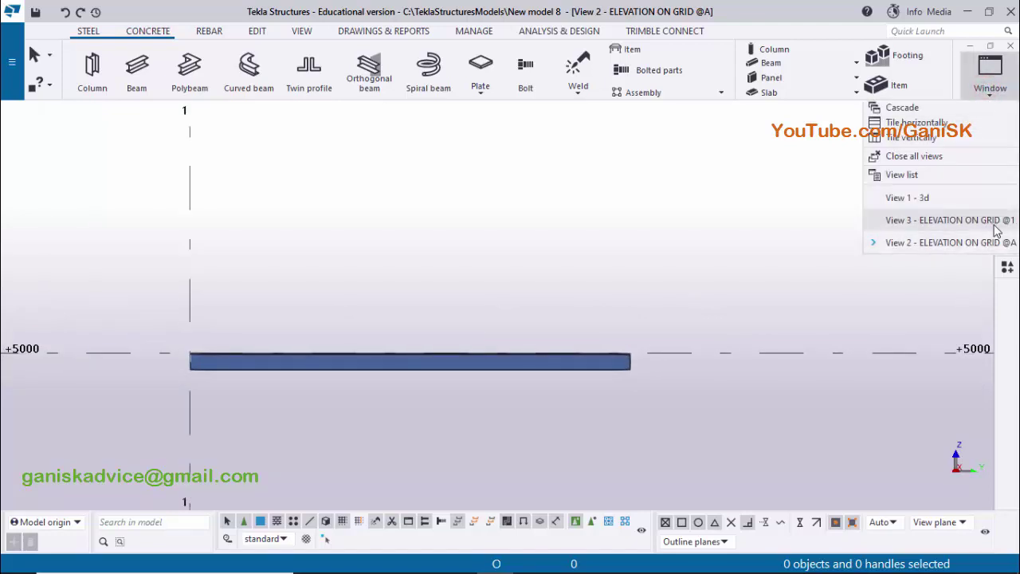
pyautogui.click(974, 226)
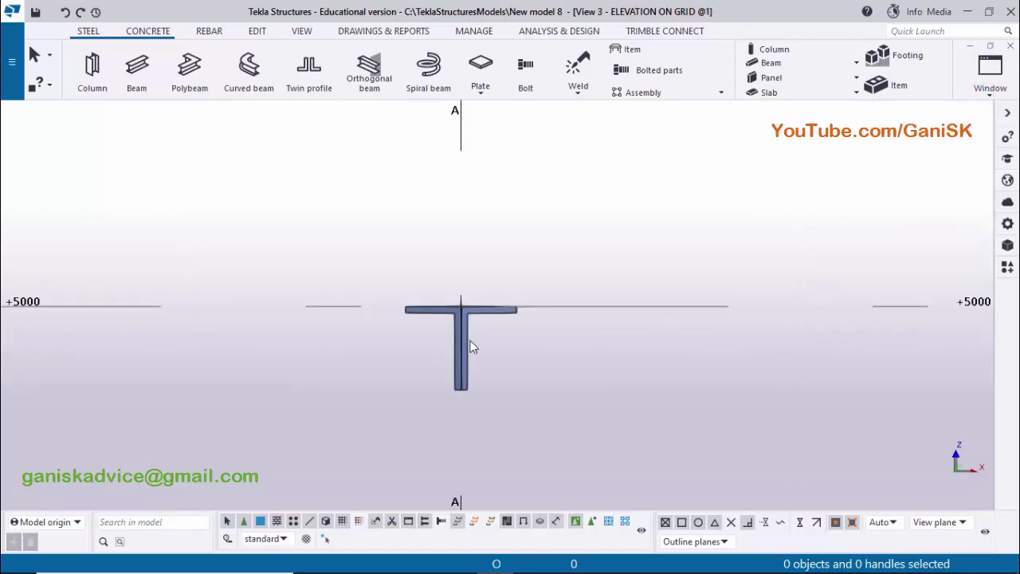
pyautogui.scroll(2, 470, 346)
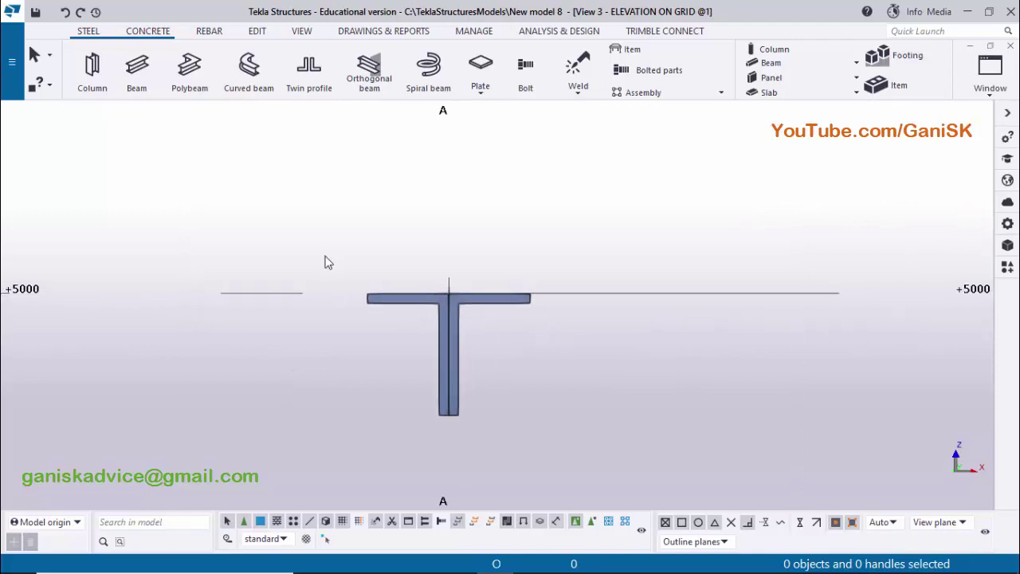
pyautogui.moveTo(321, 252); pyautogui.dragTo(606, 452)
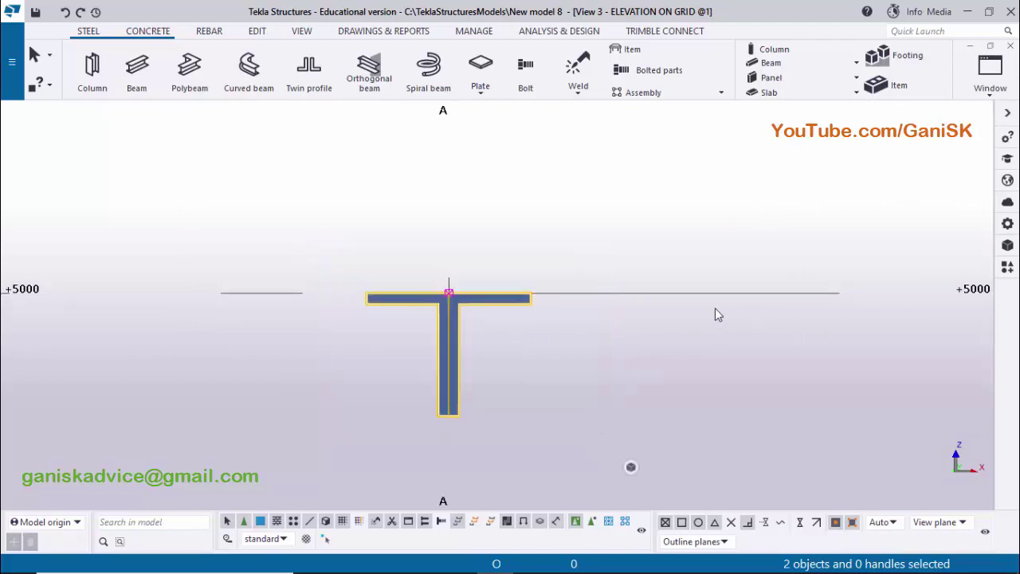
pyautogui.click(532, 375)
pyautogui.scroll(-5, 558, 374)
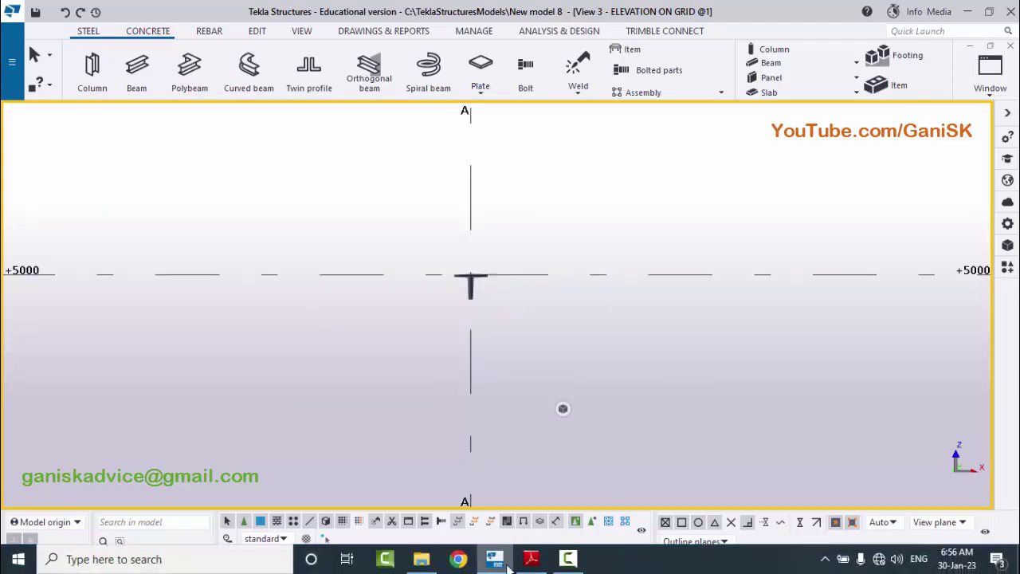
# - Switch to the PDF in Adobe Reader and locate the second example's beam and its section B - B
pyautogui.click(527, 563)
pyautogui.keyDown('ctrl'); pyautogui.scroll(-5, 546, 391); pyautogui.keyUp('ctrl')
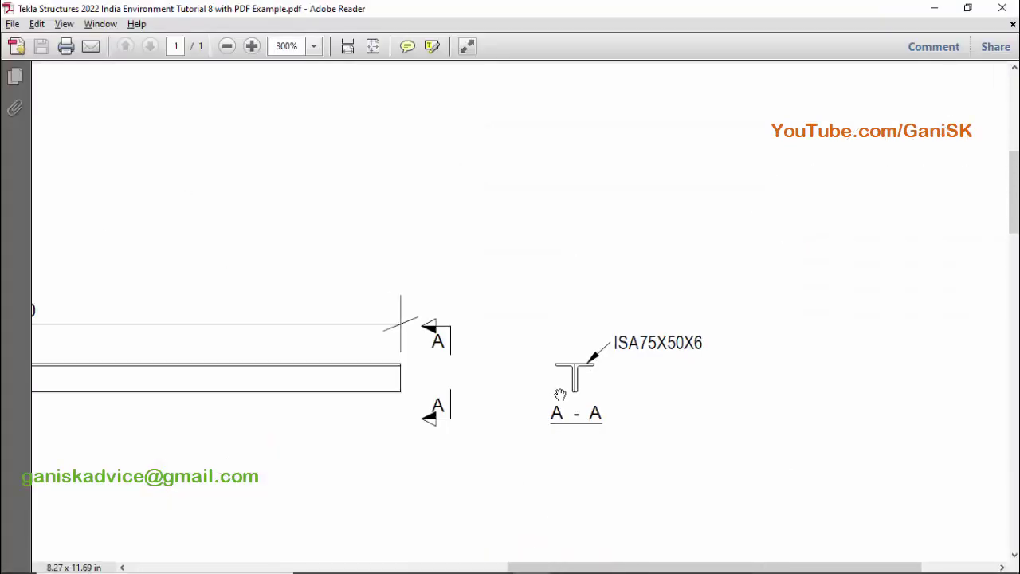
pyautogui.scroll(-5, 374, 391)
pyautogui.keyDown('ctrl'); pyautogui.scroll(2, 374, 392); pyautogui.keyUp('ctrl')
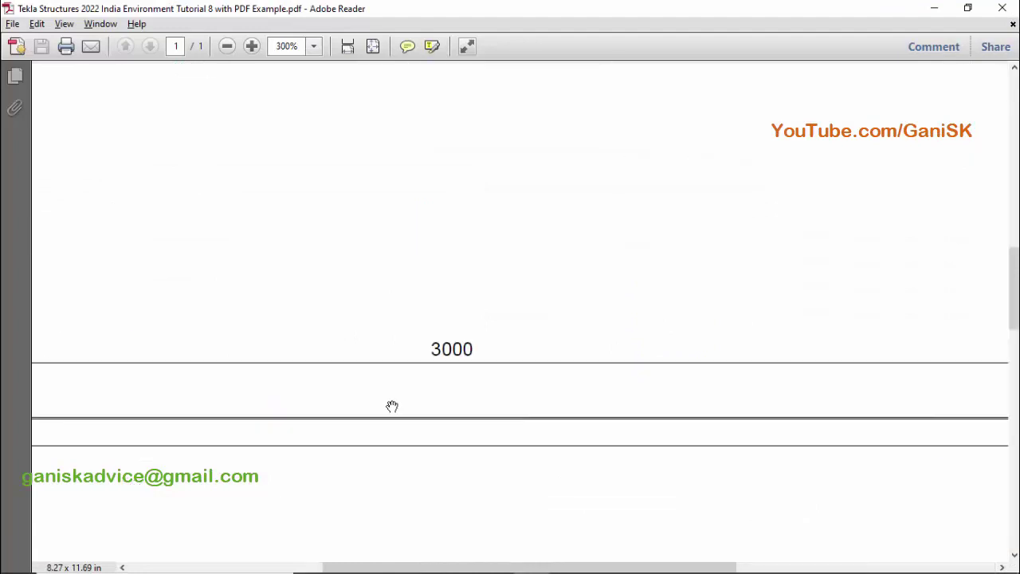
pyautogui.keyDown('ctrl'); pyautogui.scroll(-2, 388, 408); pyautogui.keyUp('ctrl')
pyautogui.keyDown('ctrl'); pyautogui.scroll(2, 818, 424); pyautogui.keyUp('ctrl')
pyautogui.keyDown('ctrl'); pyautogui.scroll(4, 818, 424); pyautogui.keyUp('ctrl')
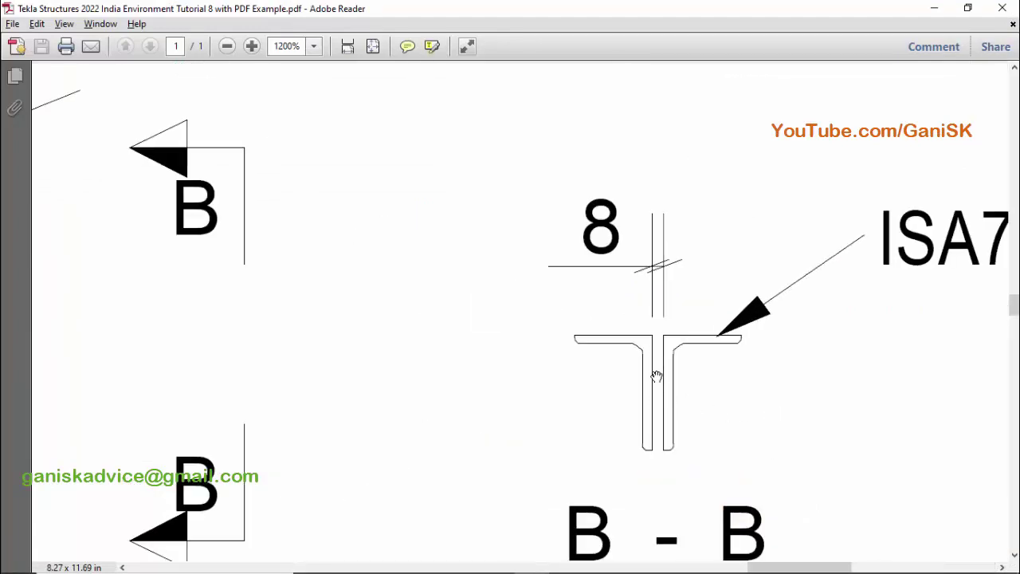
# - Examine the gap dimension and the profile label of section B - B up close
pyautogui.keyDown('ctrl'); pyautogui.scroll(-2, 656, 375); pyautogui.keyUp('ctrl')
pyautogui.moveTo(747, 382); pyautogui.dragTo(690, 366)
pyautogui.keyDown('ctrl'); pyautogui.scroll(3, 606, 325); pyautogui.keyUp('ctrl')
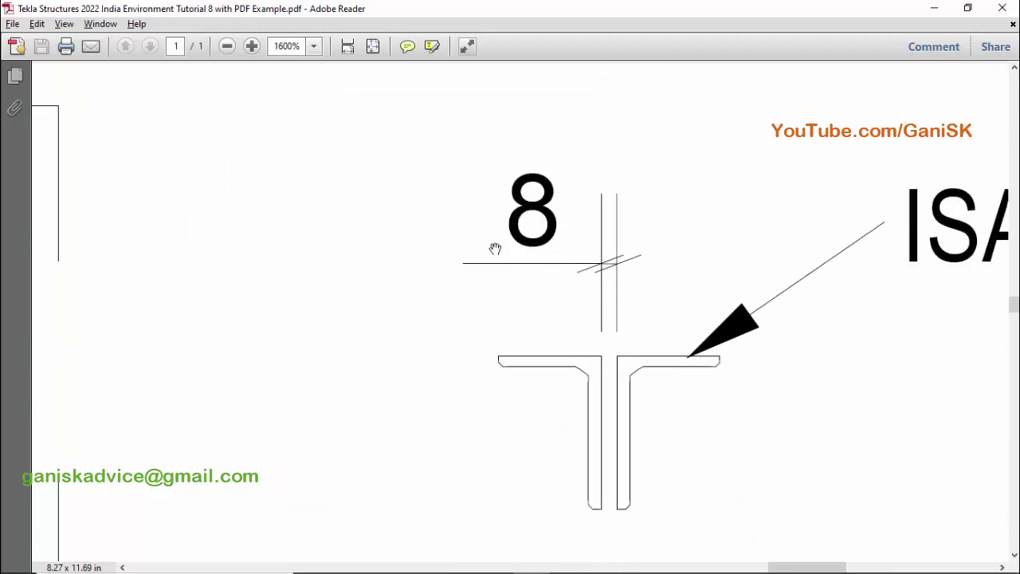
pyautogui.moveTo(784, 391); pyautogui.dragTo(590, 387)
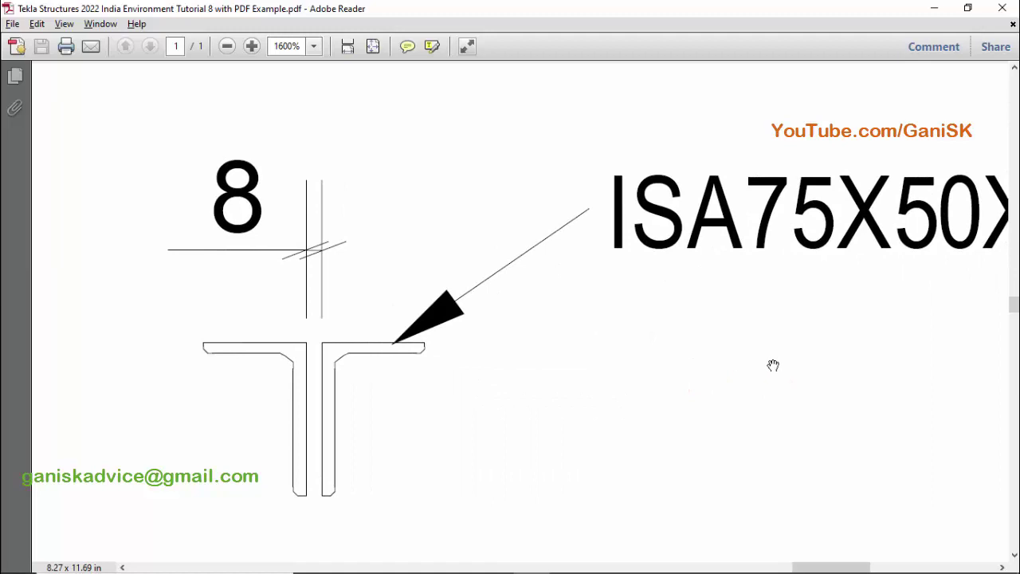
pyautogui.keyDown('ctrl'); pyautogui.scroll(-1, 772, 365); pyautogui.keyUp('ctrl')
pyautogui.moveTo(930, 299); pyautogui.dragTo(810, 300)
pyautogui.keyDown('ctrl'); pyautogui.scroll(-2, 688, 323); pyautogui.keyUp('ctrl')
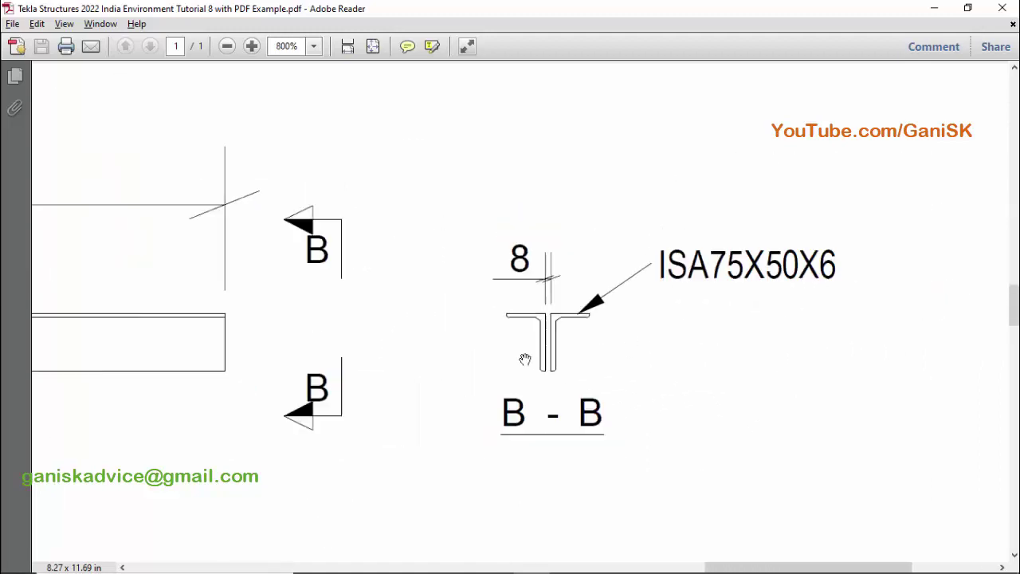
# - Check the length dimension of the second example's beam alongside section B - B
pyautogui.moveTo(399, 360); pyautogui.dragTo(793, 360)
pyautogui.scroll(-3, 514, 355)
pyautogui.moveTo(598, 303); pyautogui.dragTo(756, 385)
pyautogui.keyDown('ctrl'); pyautogui.scroll(-2, 756, 385); pyautogui.keyUp('ctrl')
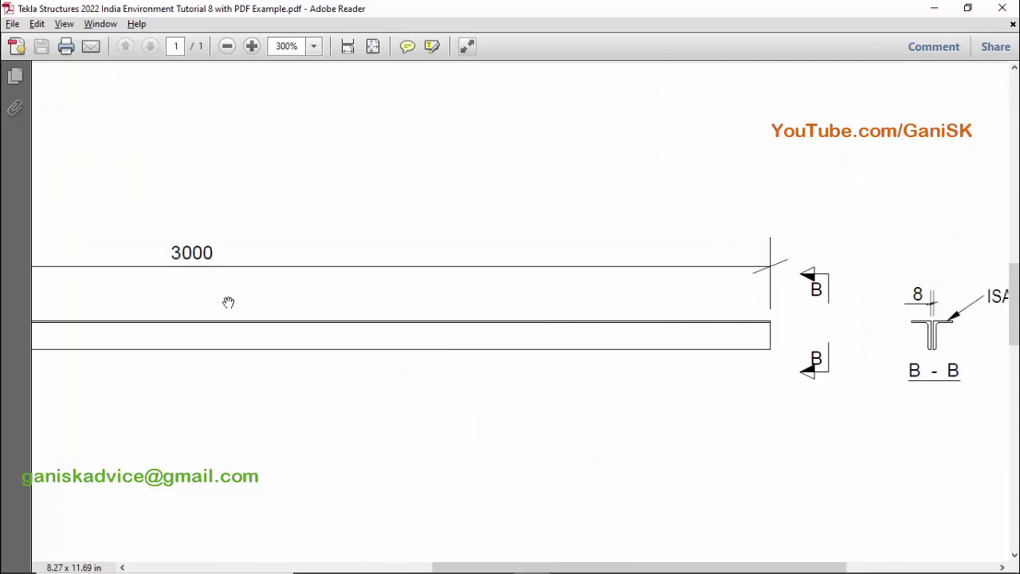
pyautogui.moveTo(228, 302); pyautogui.dragTo(564, 426)
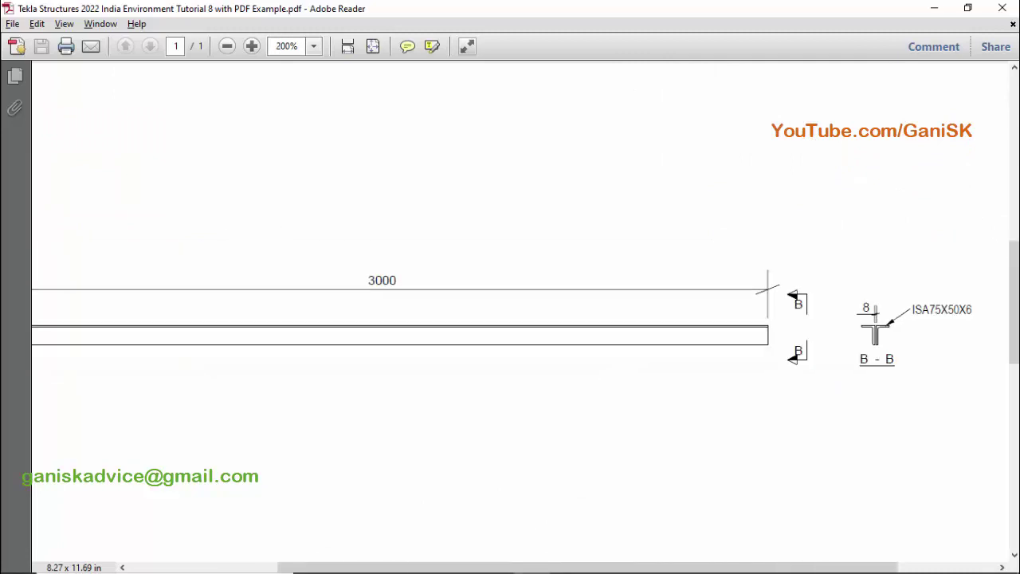
# - Switch back to Tekla Structures and show the ELEVATION ON GRID @A view around grid 1 at level +3000
pyautogui.click(495, 564)
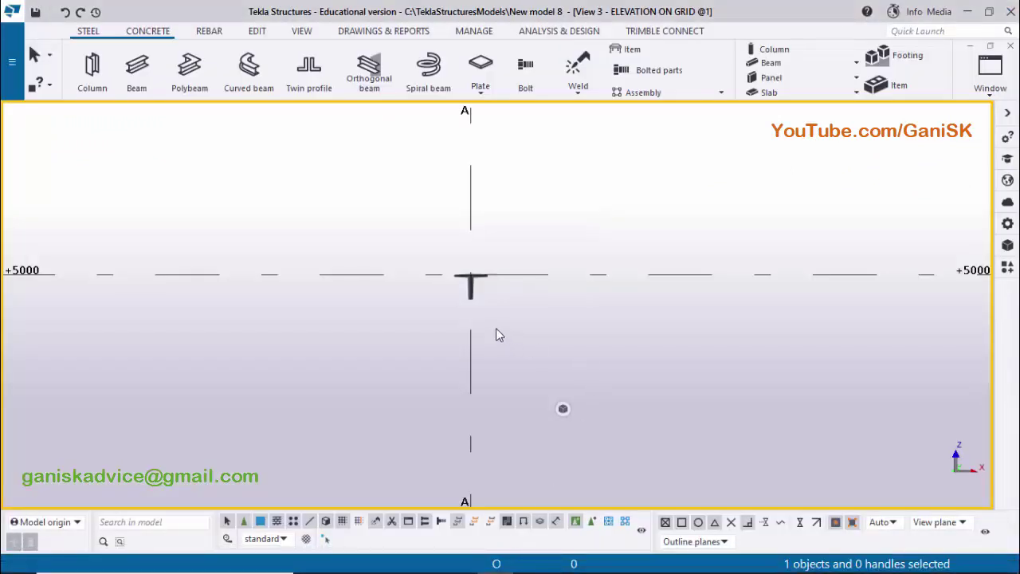
pyautogui.click(990, 70)
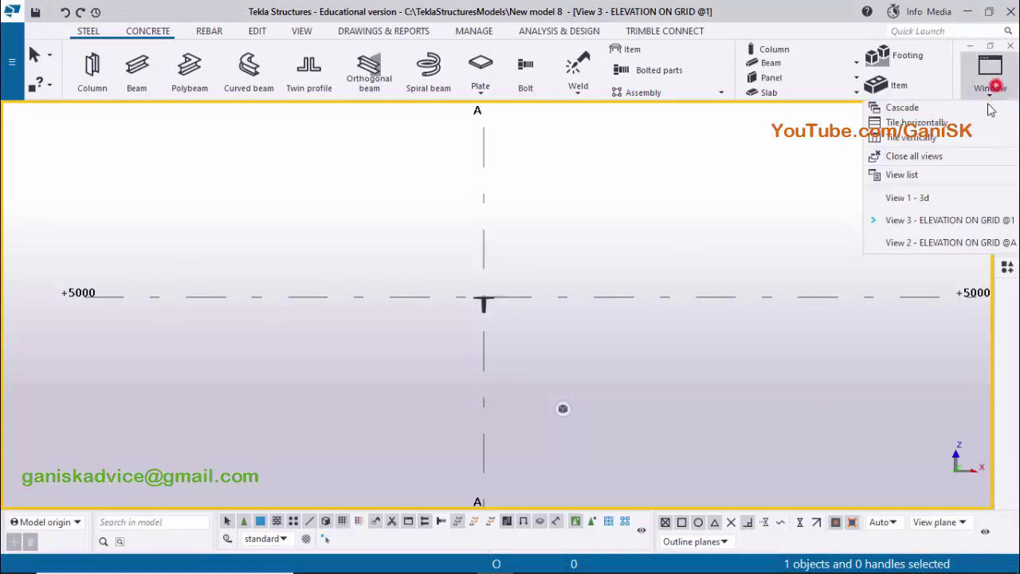
pyautogui.click(981, 243)
pyautogui.scroll(-5, 521, 318)
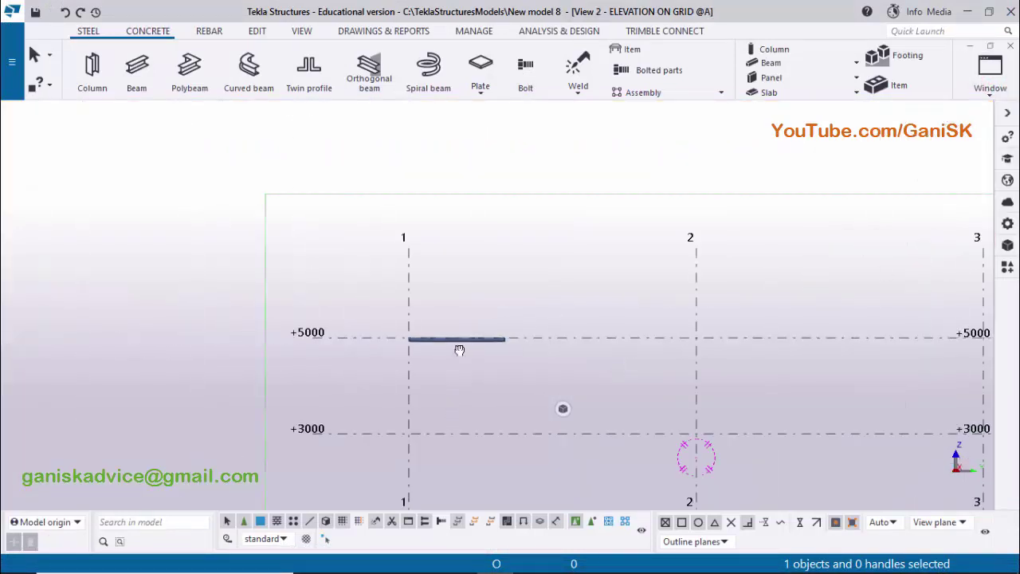
pyautogui.scroll(5, 446, 351)
pyautogui.moveTo(484, 364); pyautogui.dragTo(415, 365, button='middle')
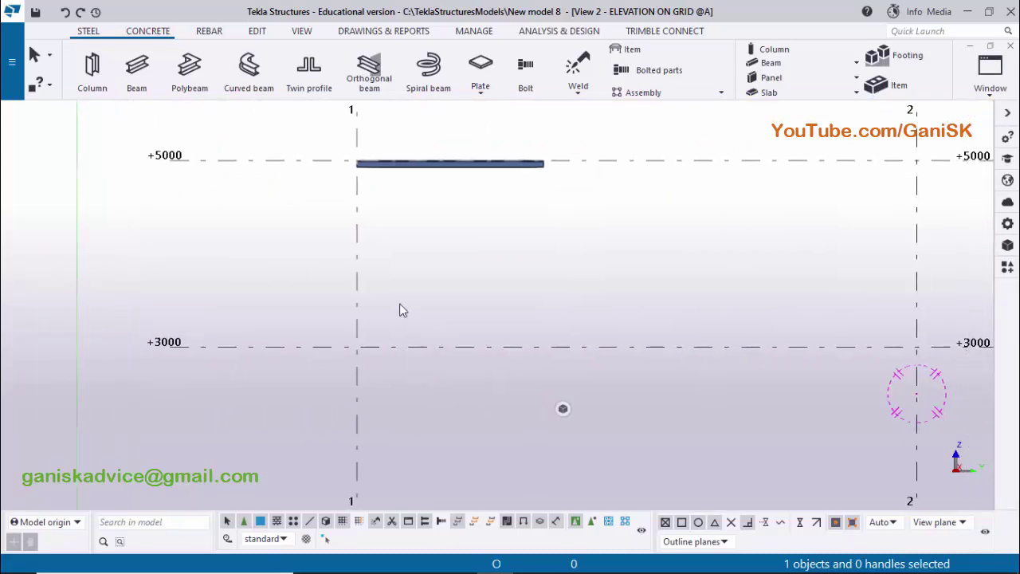
# - Start a twin profile with its properties shown and check the profile label of section B - B in the PDF
pyautogui.click(319, 76)
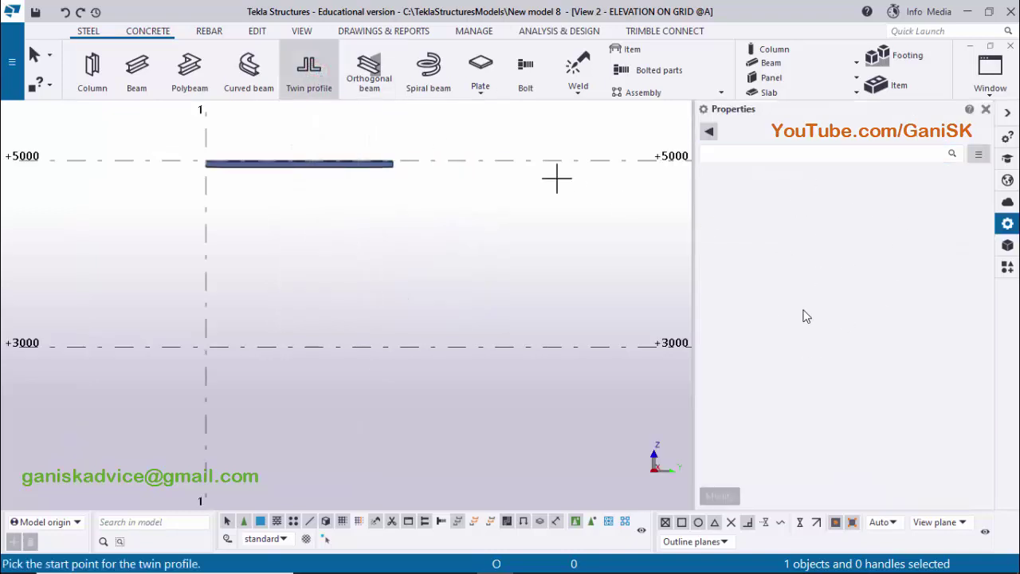
pyautogui.click(311, 70)
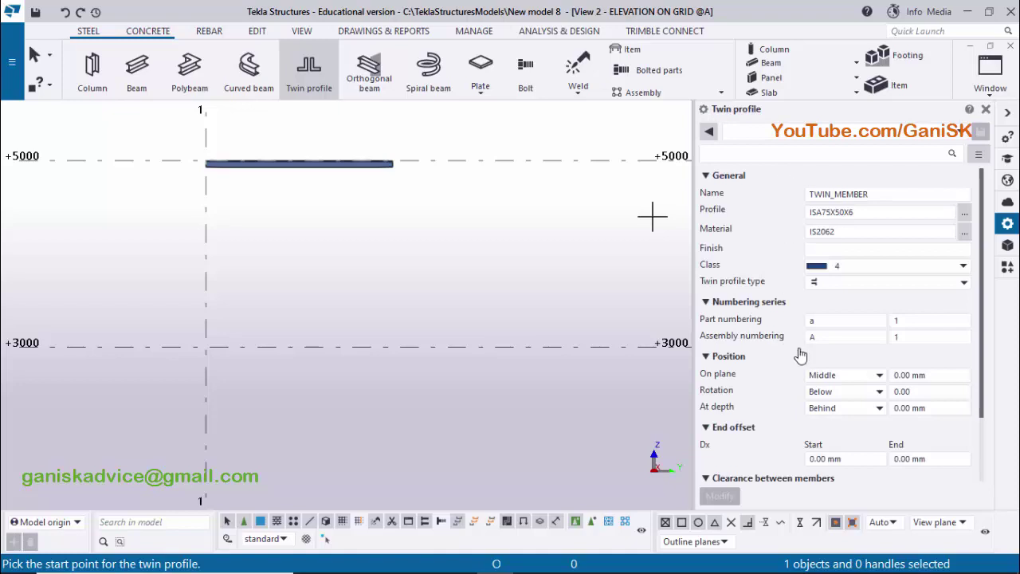
pyautogui.moveTo(633, 560)
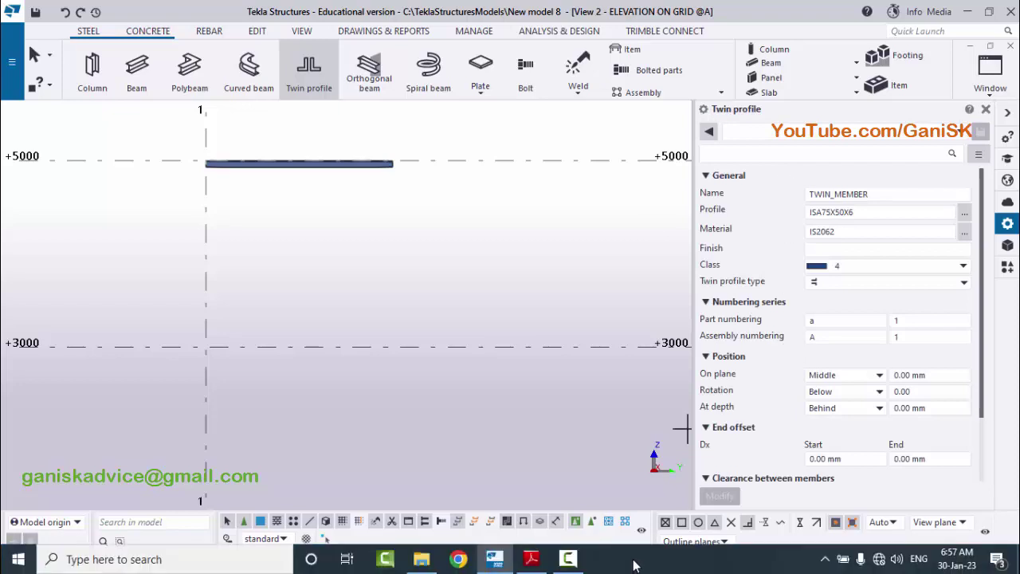
pyautogui.click(532, 565)
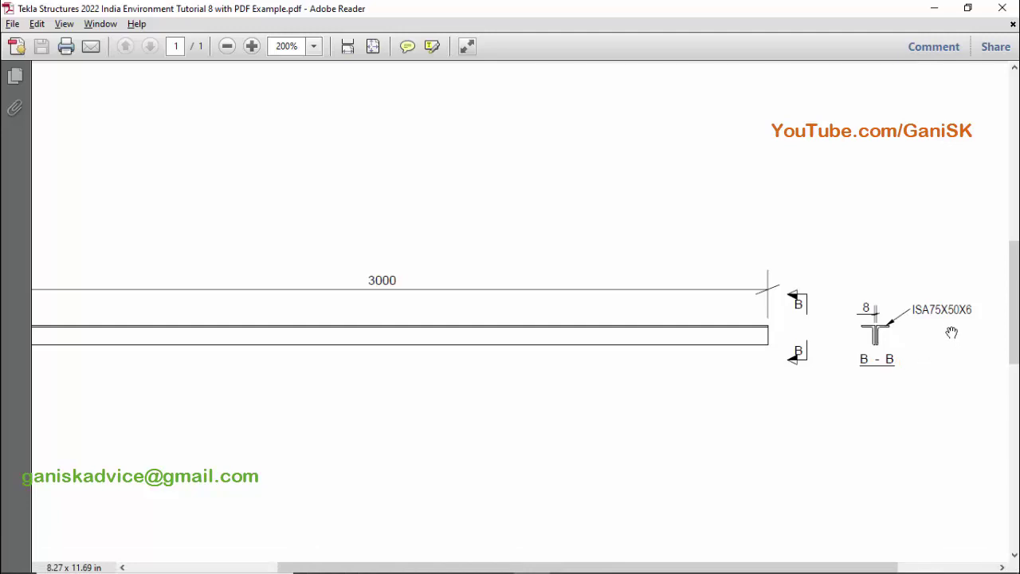
pyautogui.moveTo(428, 540)
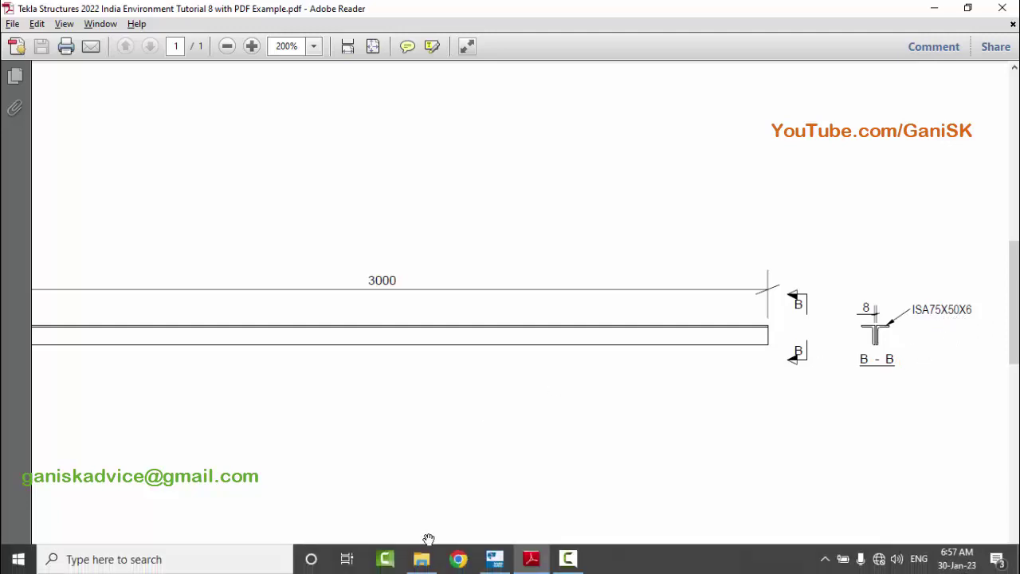
pyautogui.click(494, 560)
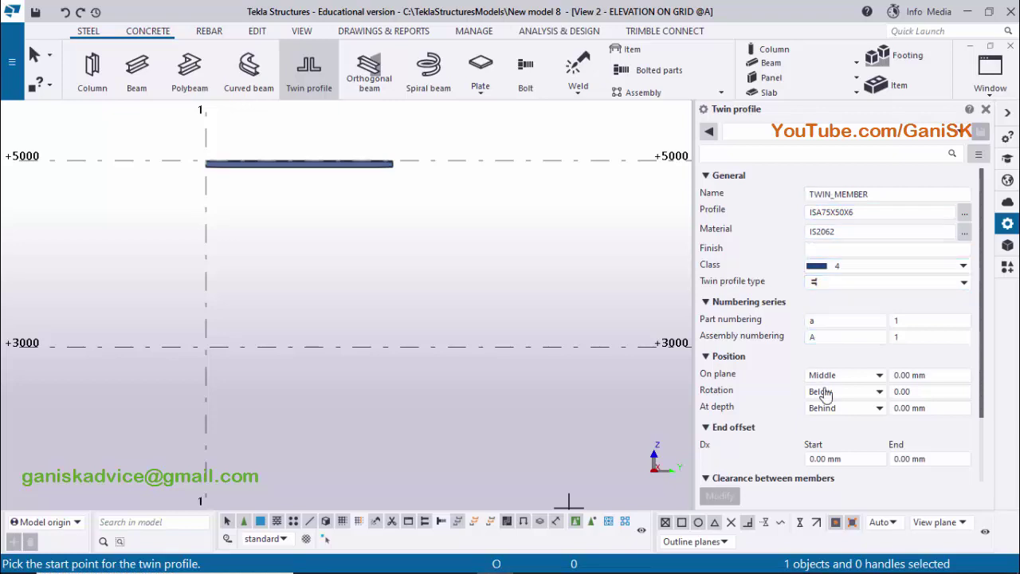
# - Set the vertical clearance between the twin profile's members to 8 mm, checking the gap dimension in the PDF
pyautogui.scroll(-3, 803, 374)
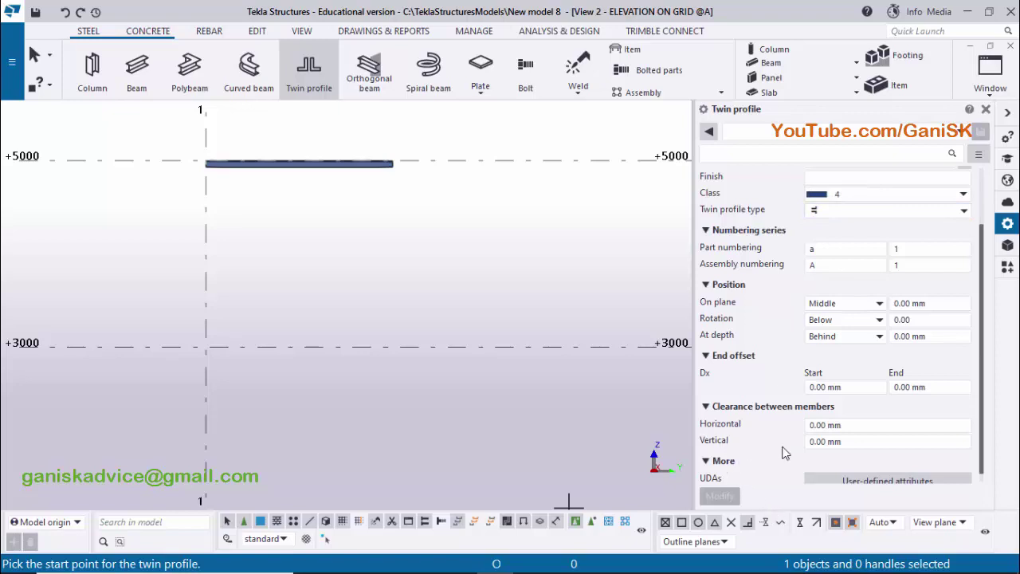
pyautogui.click(859, 443)
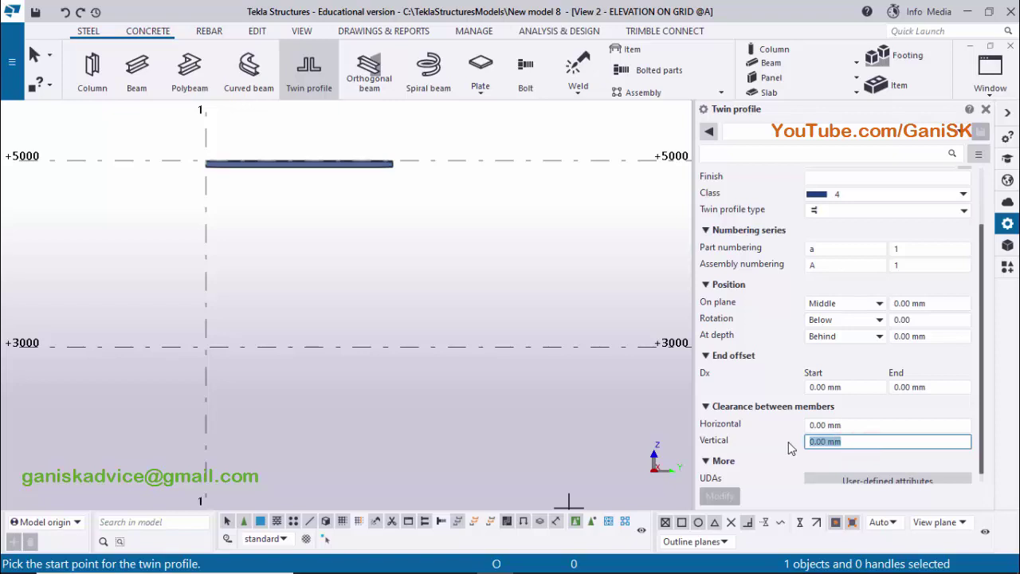
pyautogui.click(530, 561)
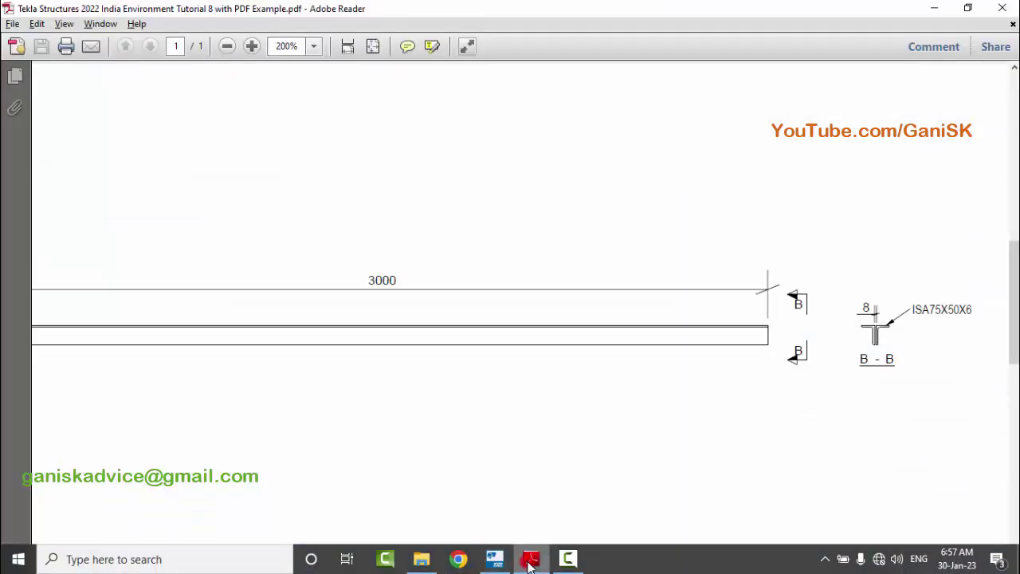
pyautogui.click(530, 560)
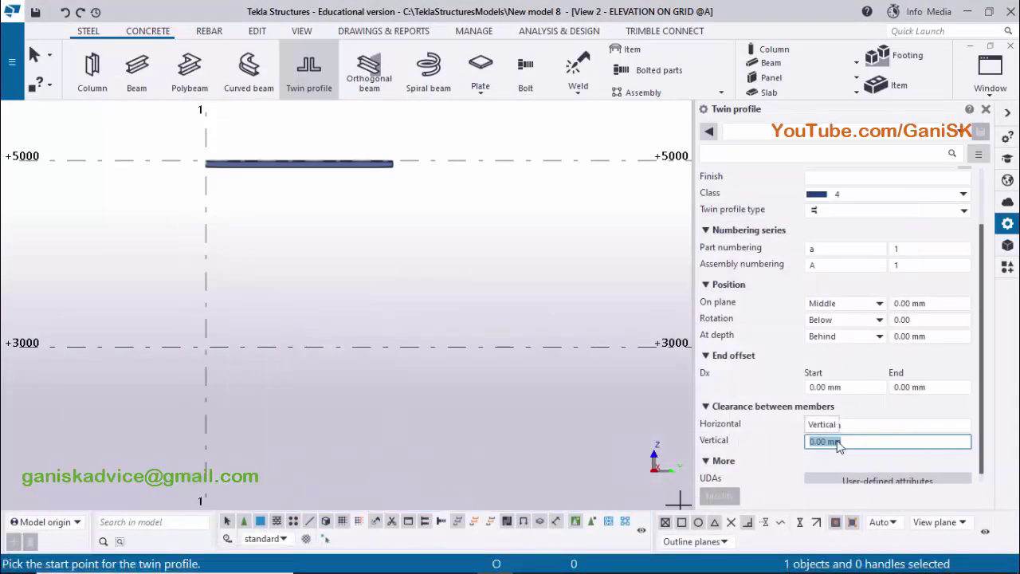
pyautogui.write('98')
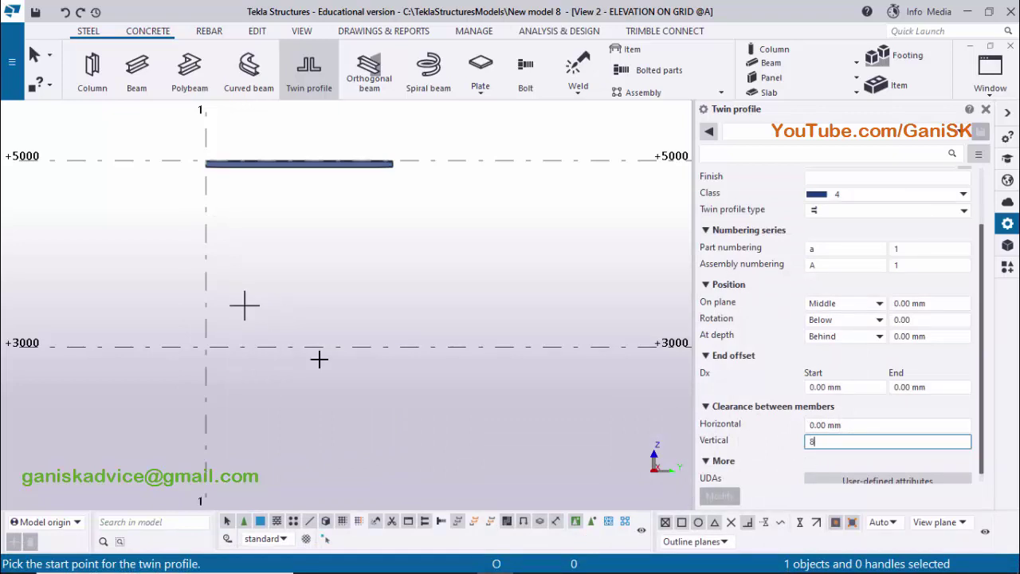
# - Place the twin profile from grid 1 along level +3000 towards grid 2 with a length of 3000 mm, and end the command
pyautogui.moveTo(318, 358); pyautogui.dragTo(269, 324, button='middle')
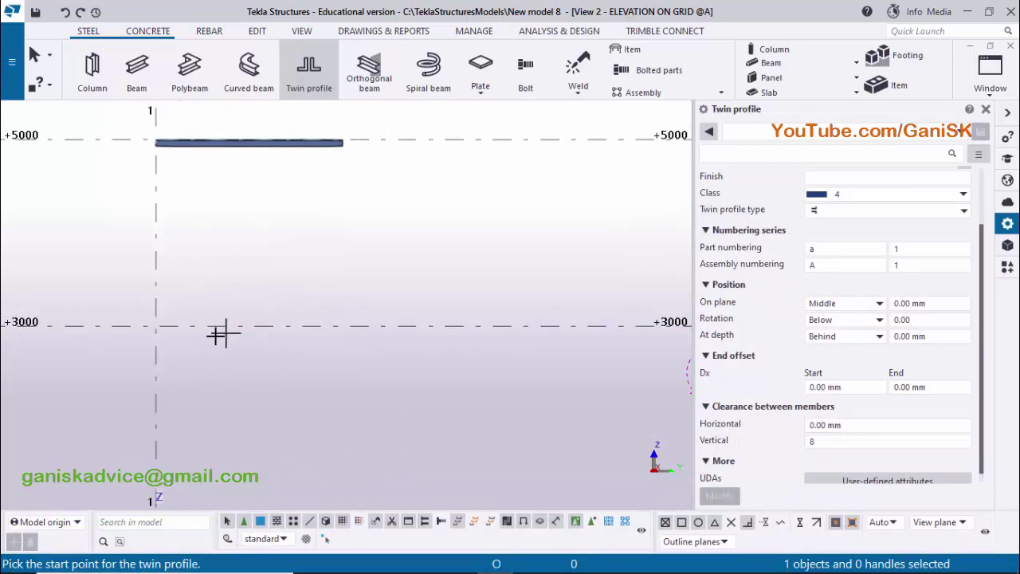
pyautogui.moveTo(182, 323); pyautogui.dragTo(158, 348, button='middle')
pyautogui.scroll(1, 158, 348)
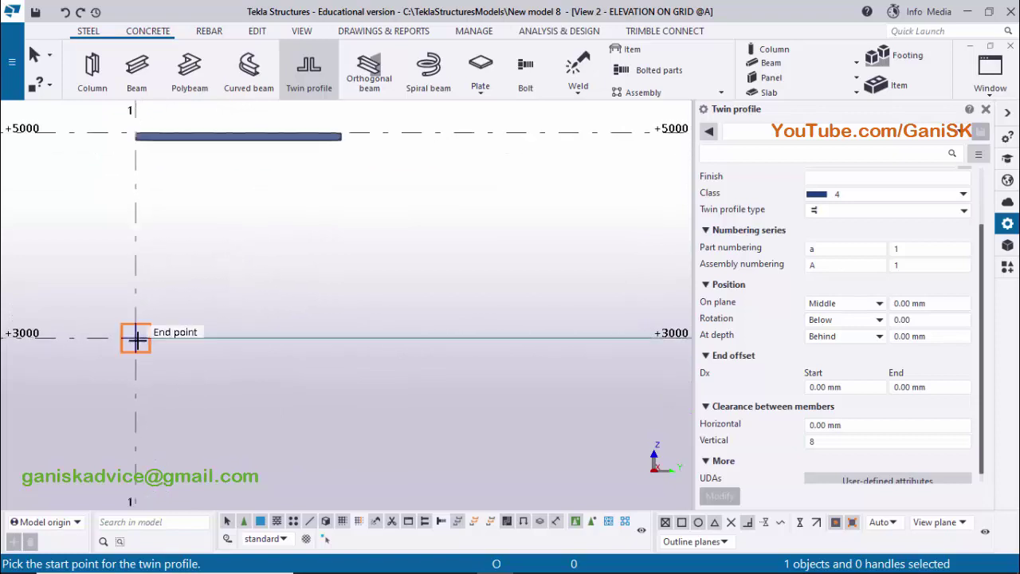
pyautogui.click(137, 337)
pyautogui.scroll(-2, 311, 364)
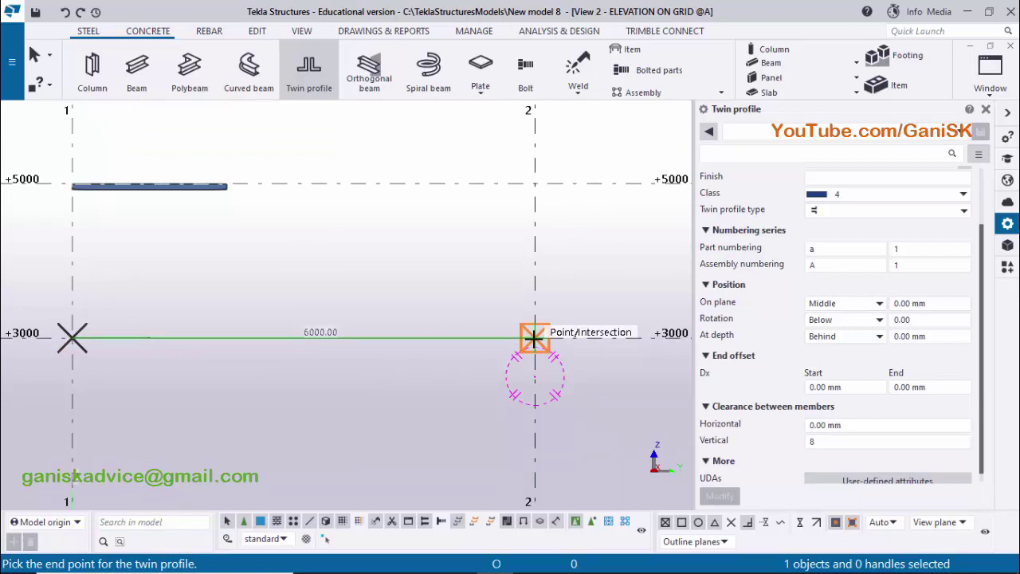
pyautogui.write('300')
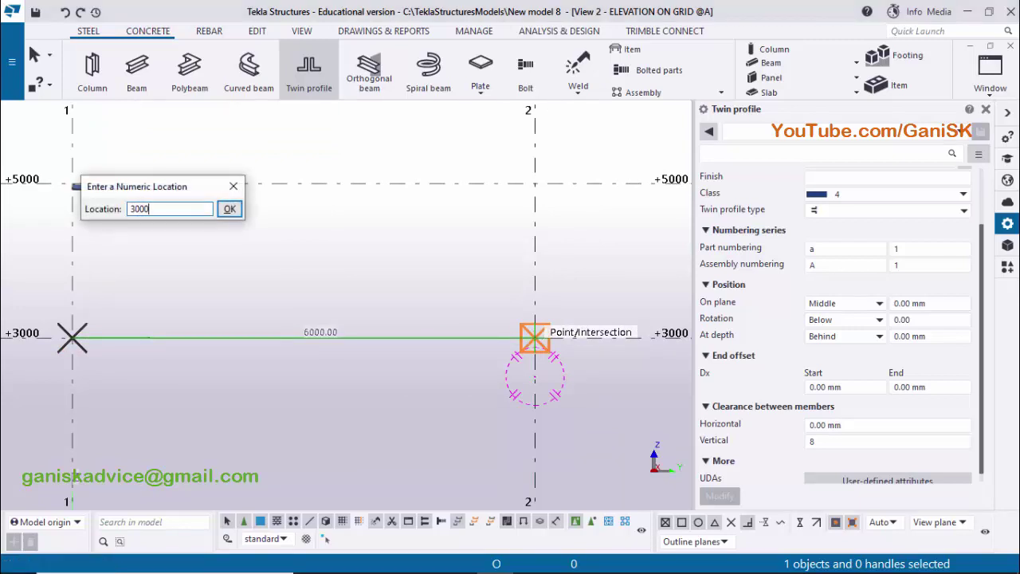
pyautogui.write('0')
pyautogui.press('Return')
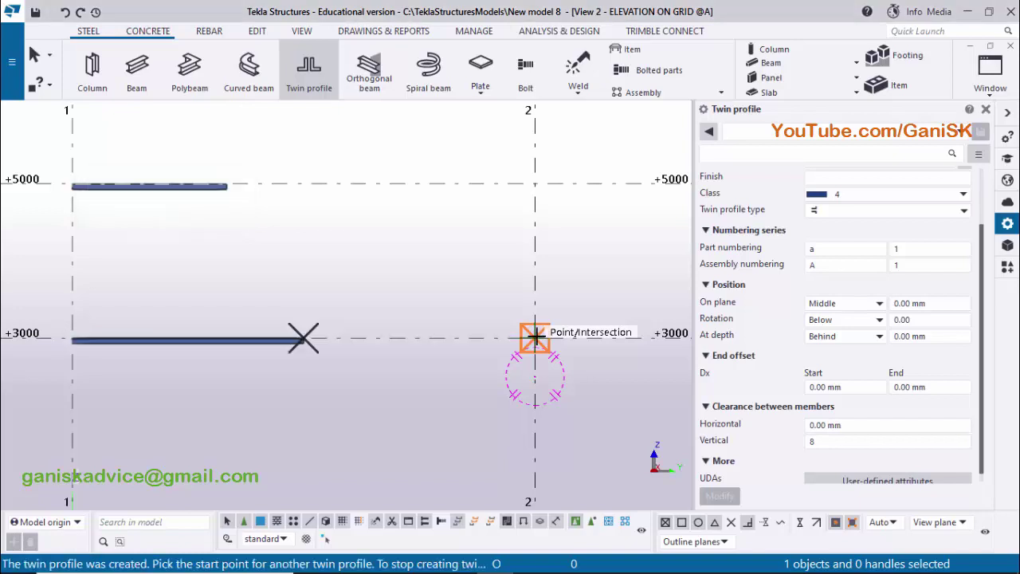
pyautogui.rightClick(419, 231)
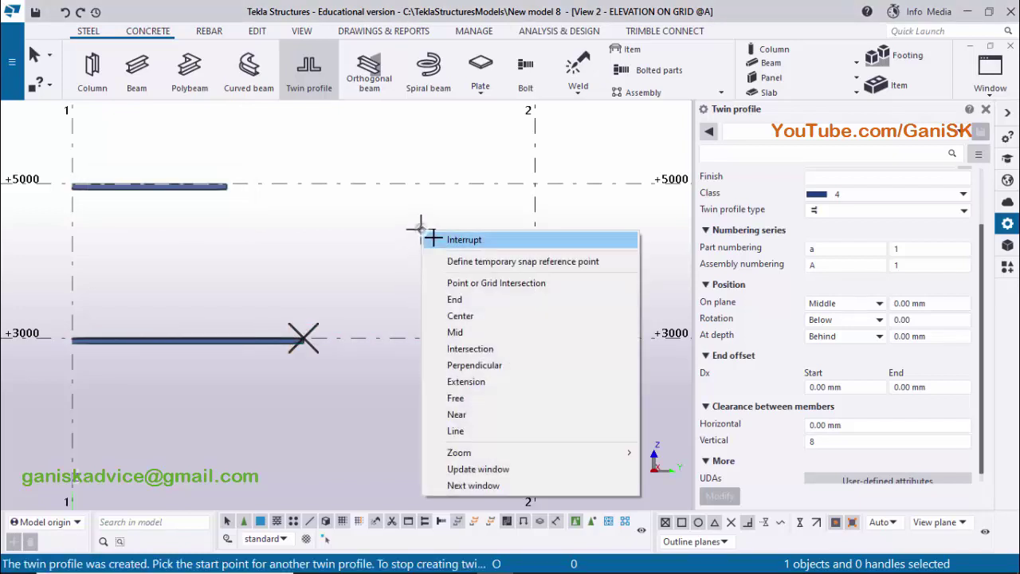
pyautogui.click(437, 237)
pyautogui.click(986, 110)
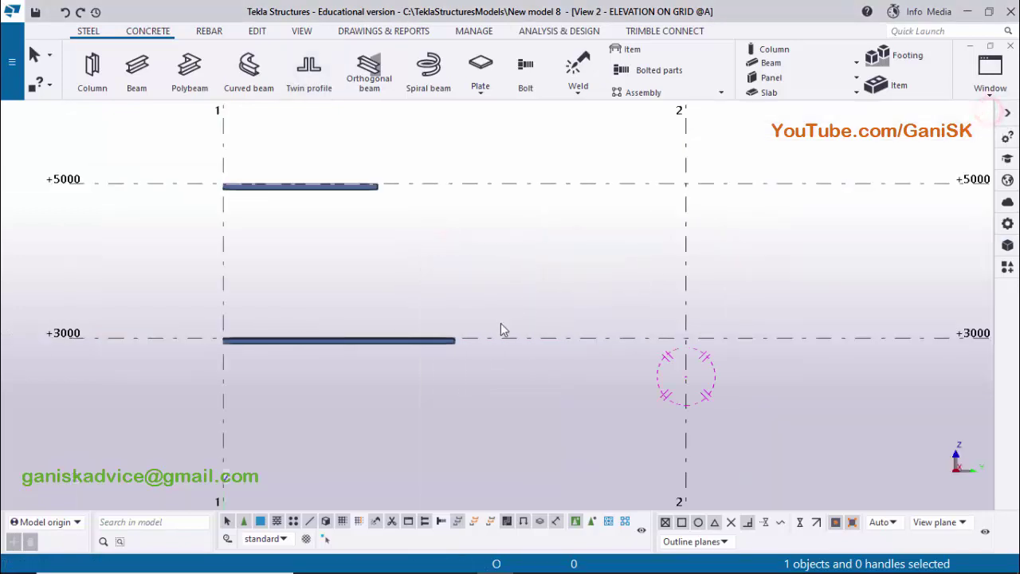
# - Measure the horizontal length of the twin profile at level +3000, placing the dimension above it
pyautogui.scroll(4, 432, 349)
pyautogui.moveTo(514, 384); pyautogui.dragTo(585, 419, button='middle')
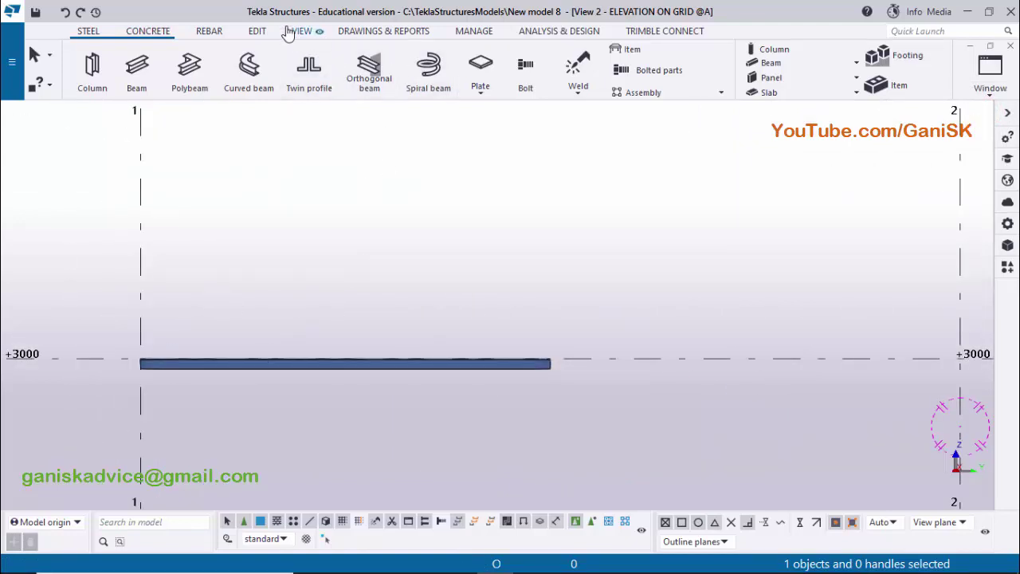
pyautogui.click(256, 30)
pyautogui.click(696, 89)
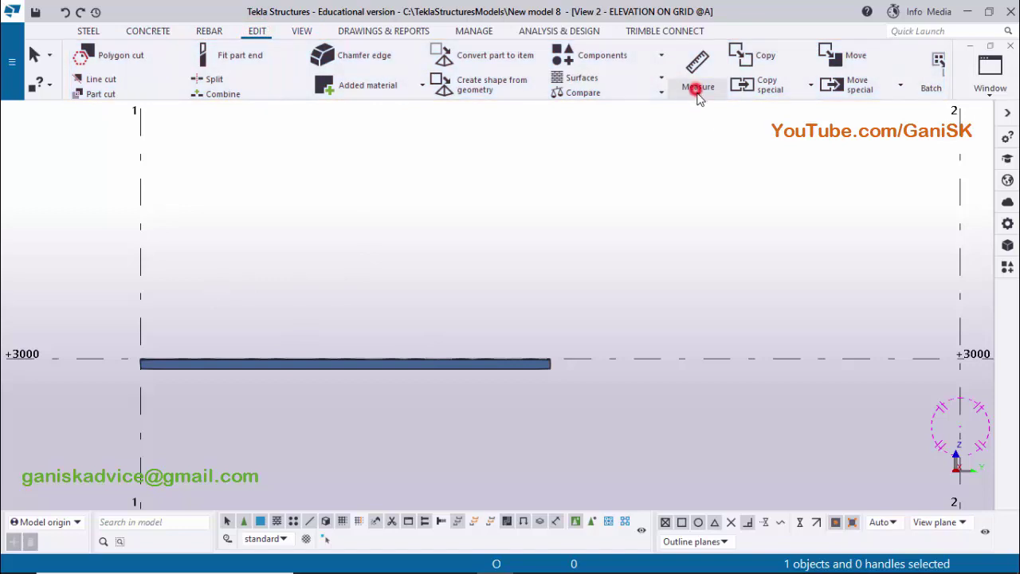
pyautogui.click(704, 145)
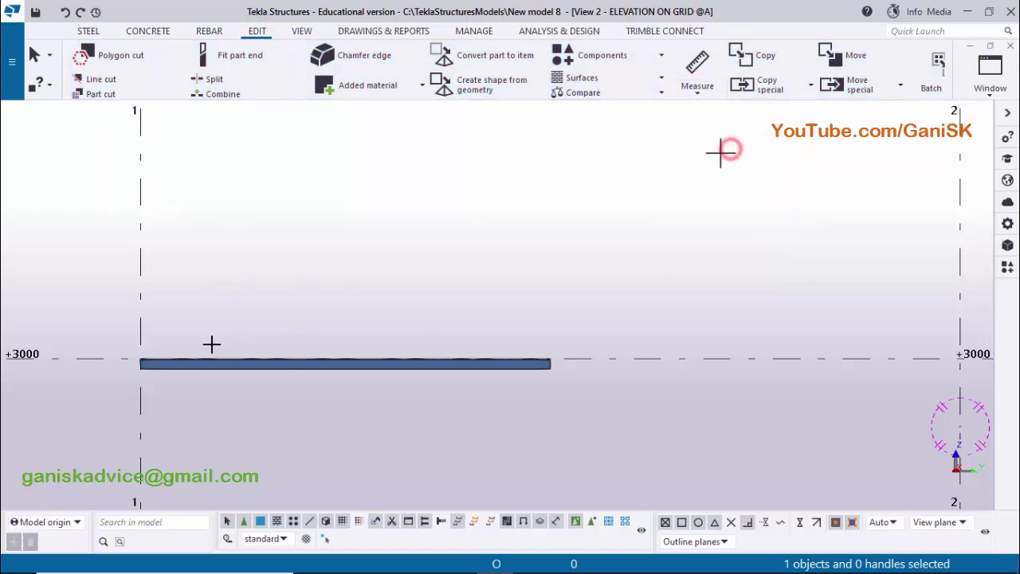
pyautogui.scroll(3, 130, 361)
pyautogui.click(133, 359)
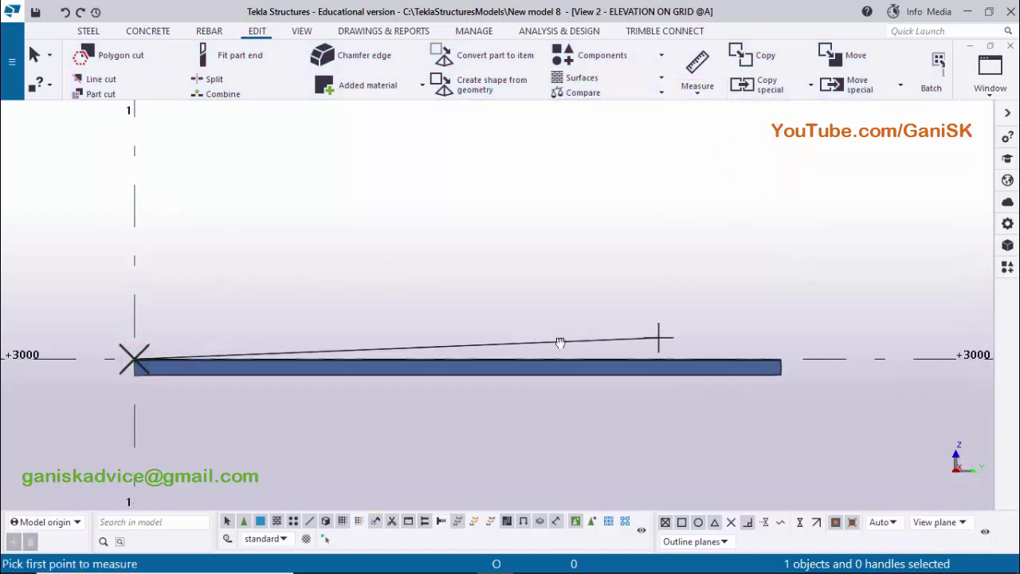
pyautogui.moveTo(791, 353); pyautogui.dragTo(656, 353, button='middle')
pyautogui.click(657, 359)
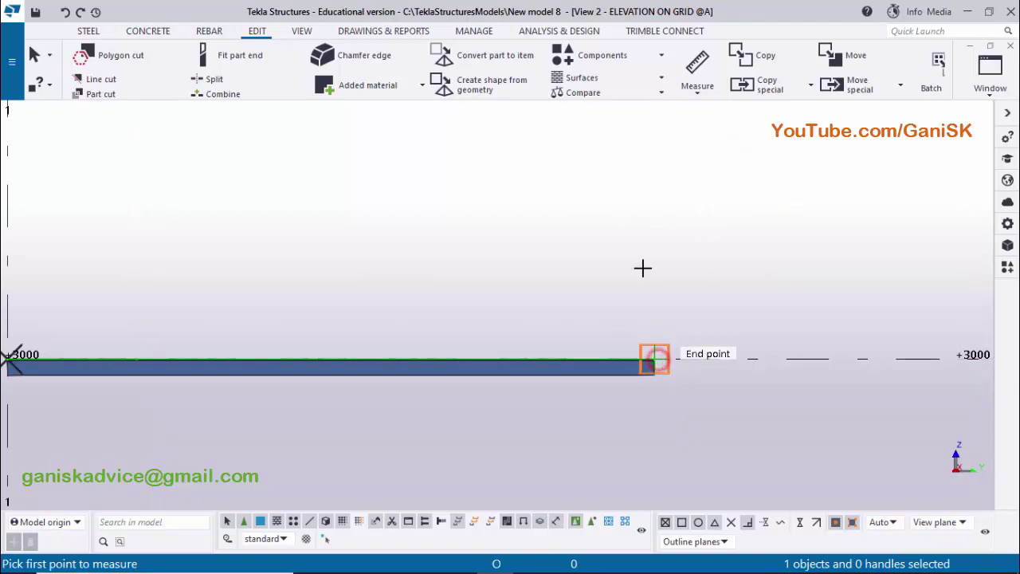
pyautogui.moveTo(502, 219); pyautogui.dragTo(577, 265, button='middle')
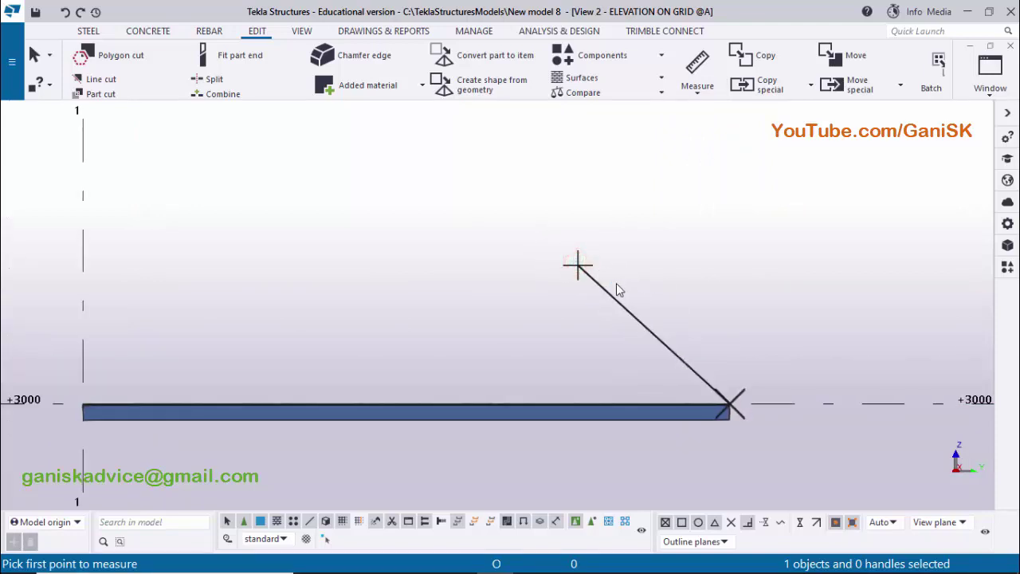
pyautogui.click(578, 265)
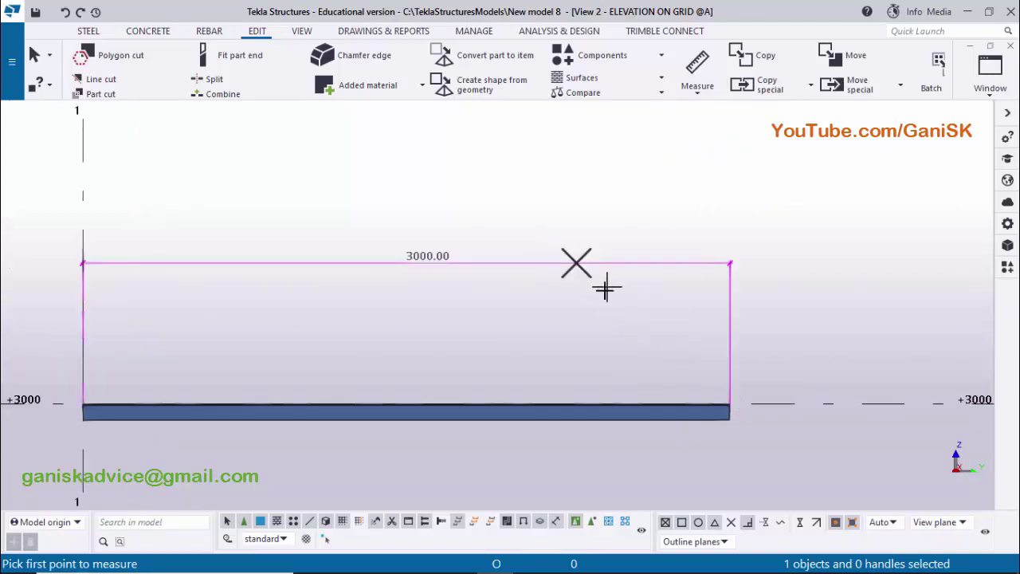
pyautogui.rightClick(658, 197)
pyautogui.click(668, 199)
# - Switch to the ELEVATION ON GRID @1 view and show the twin profile's cross-section at level +3000 up close
pyautogui.scroll(-4, 658, 209)
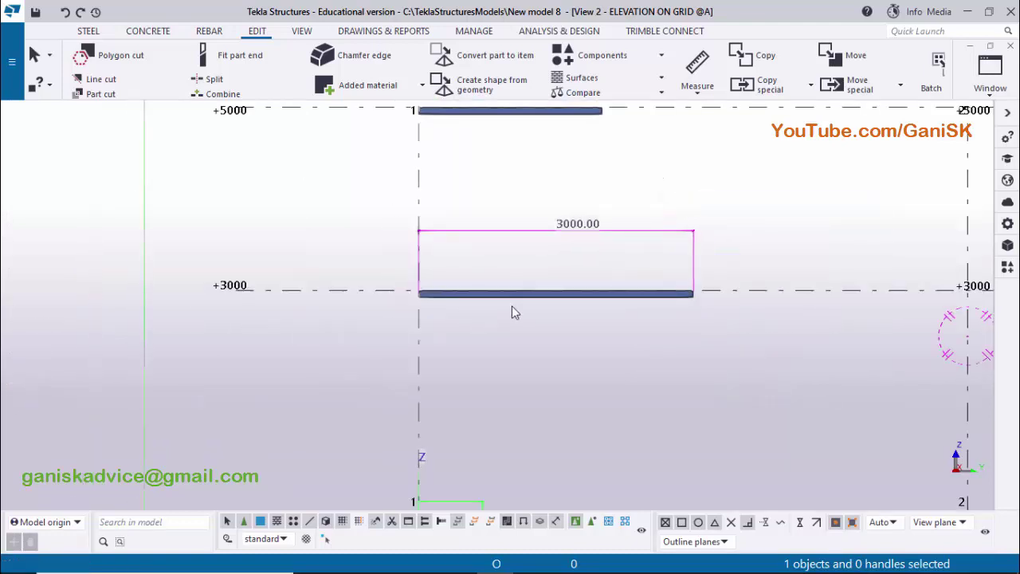
pyautogui.scroll(-3, 824, 222)
pyautogui.moveTo(637, 435); pyautogui.dragTo(575, 407, button='middle')
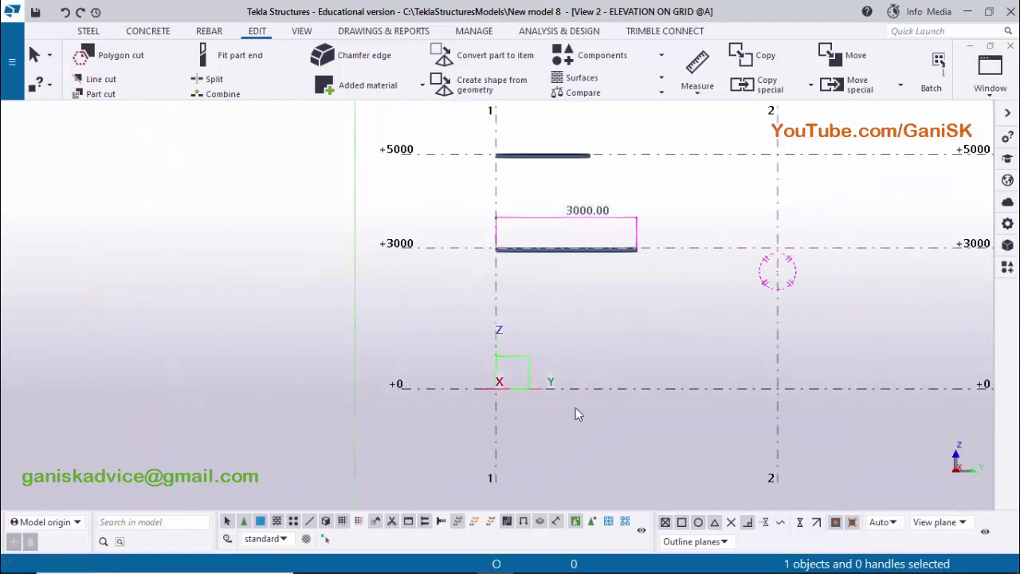
pyautogui.click(990, 73)
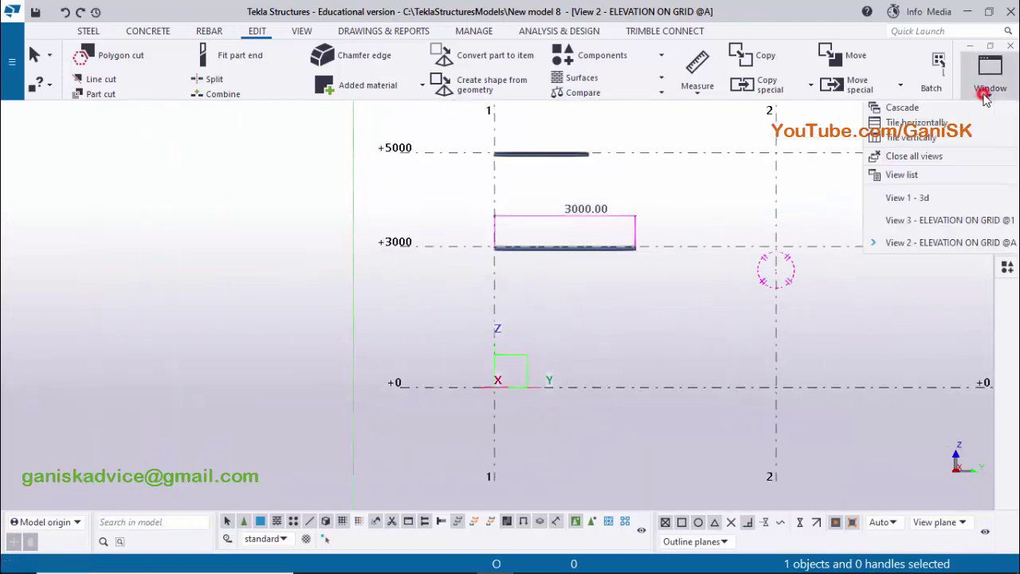
pyautogui.click(983, 226)
pyautogui.scroll(2, 487, 303)
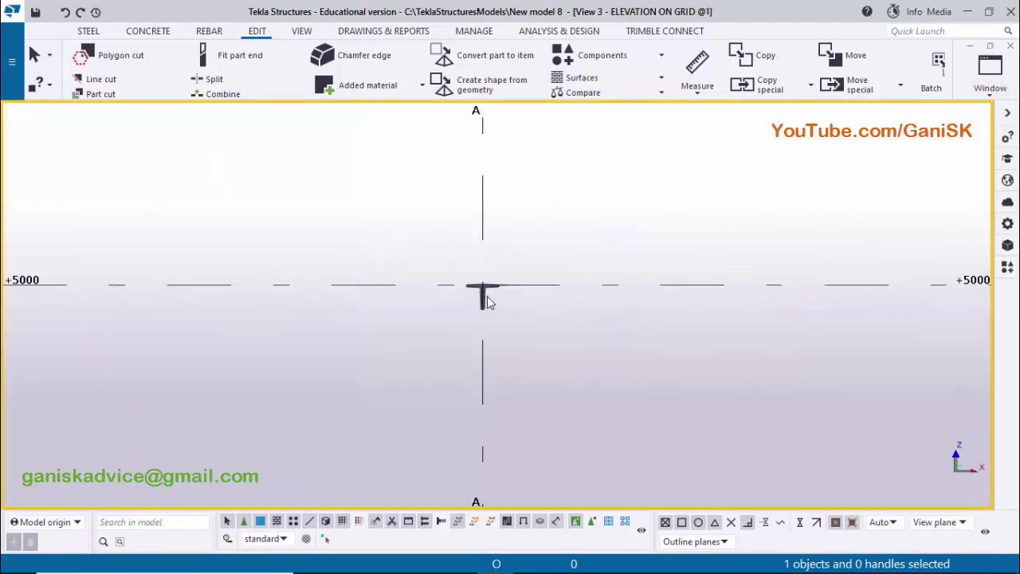
pyautogui.keyDown('ctrl'); pyautogui.scroll(-5, 467, 335); pyautogui.keyUp('ctrl')
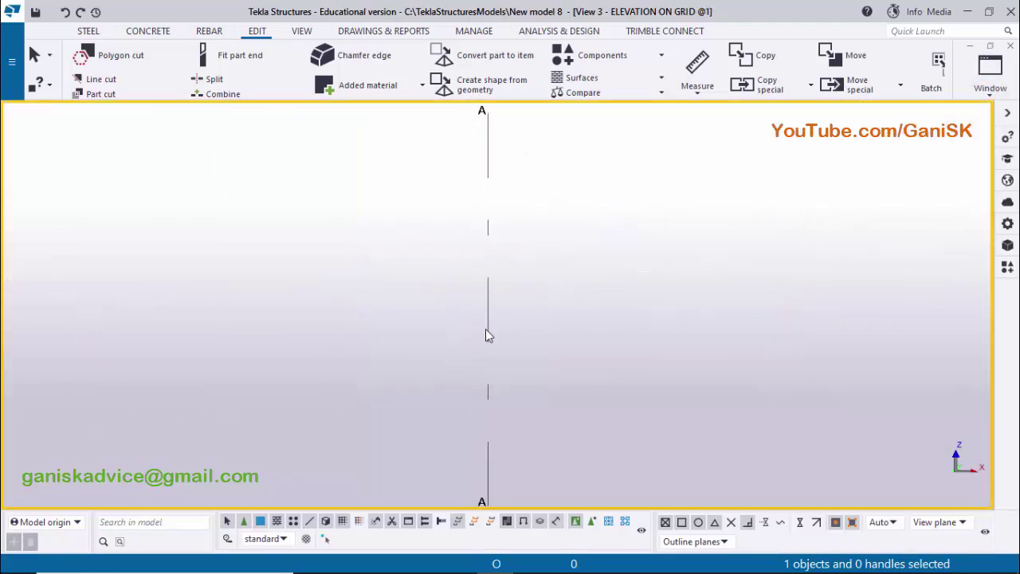
pyautogui.scroll(7, 506, 297)
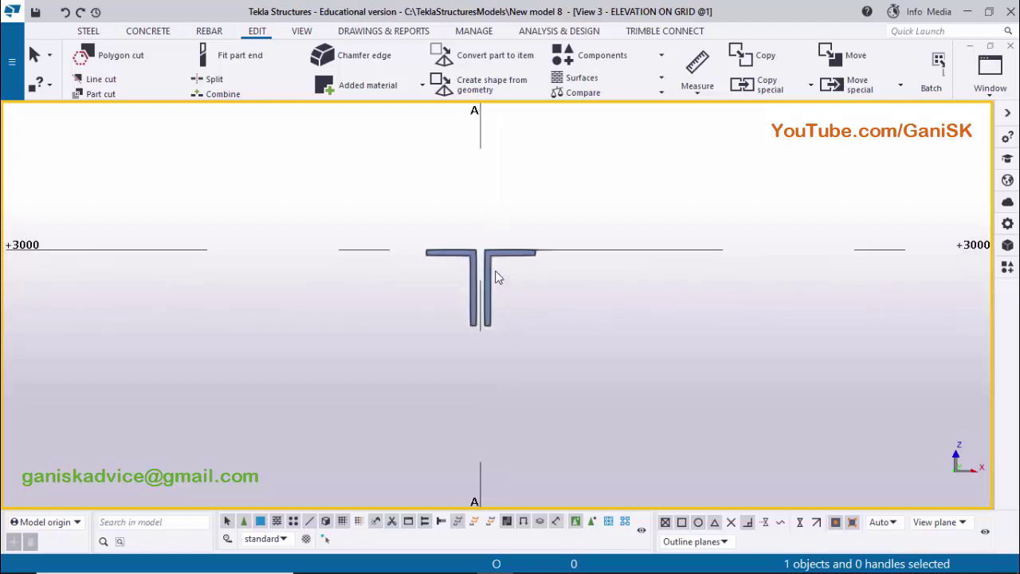
# - Measure the horizontal gap between the two angles at level +3000, placing the dimension above them
pyautogui.click(701, 91)
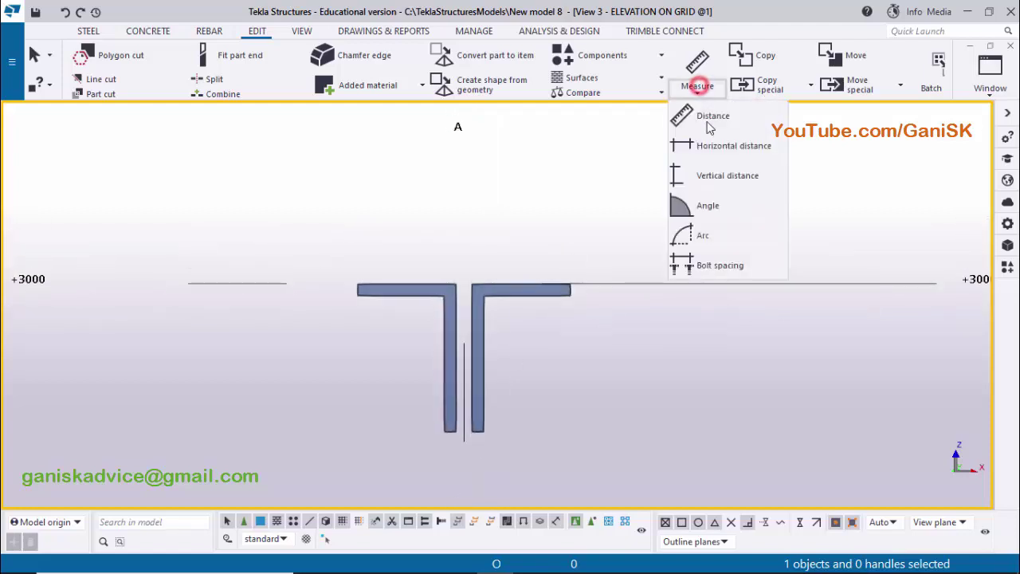
pyautogui.click(712, 150)
pyautogui.scroll(3, 453, 288)
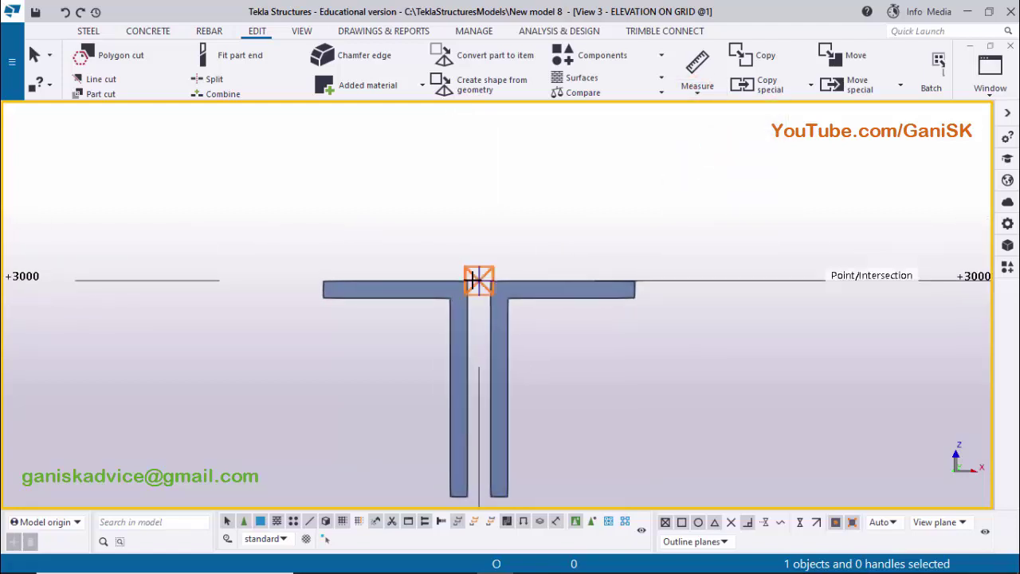
pyautogui.click(502, 285)
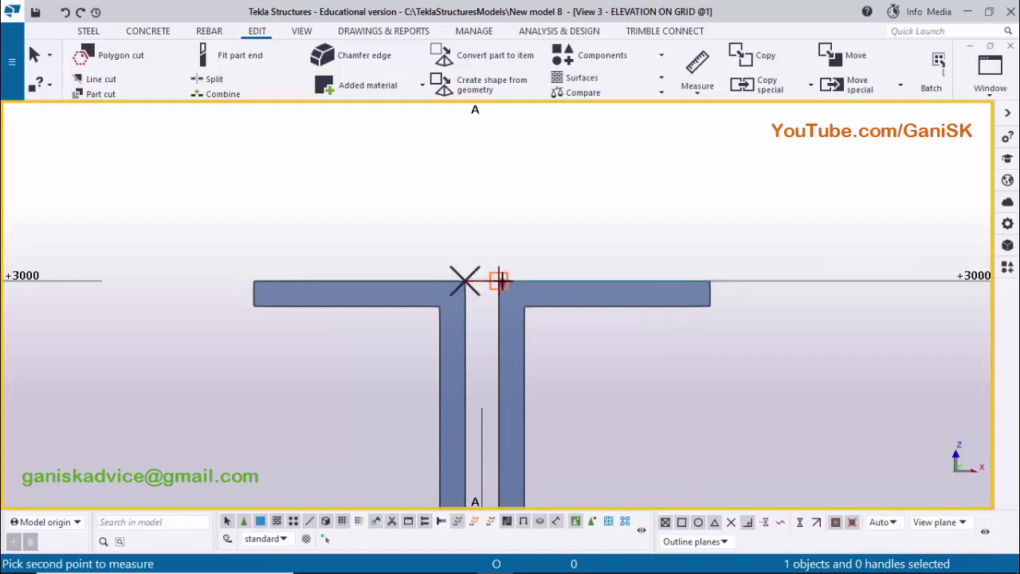
pyautogui.click(511, 231)
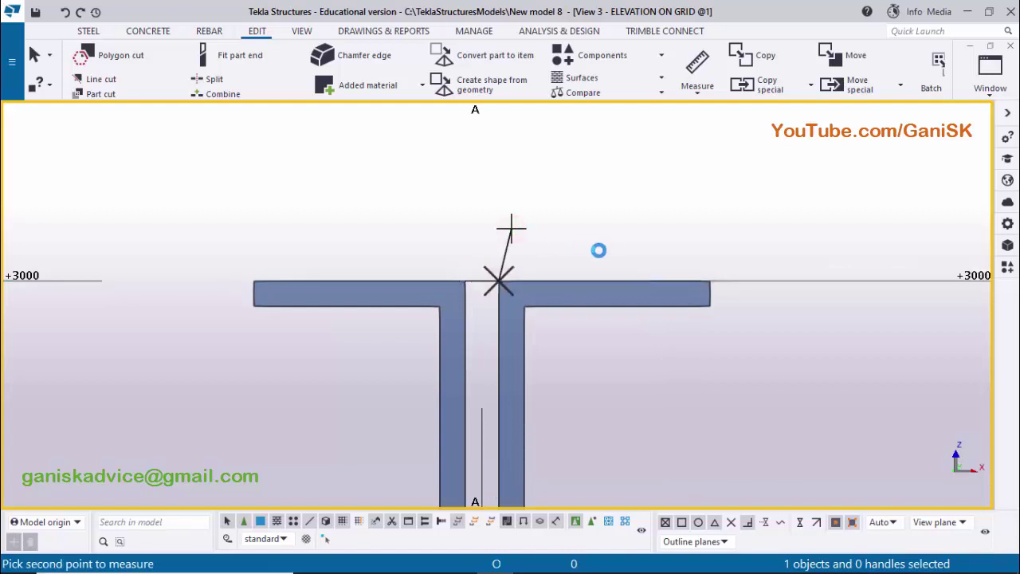
# - Check the gap against section B-B of the PDF in Adobe Reader and return to the elevation view in Tekla Structures
pyautogui.scroll(2, 598, 251)
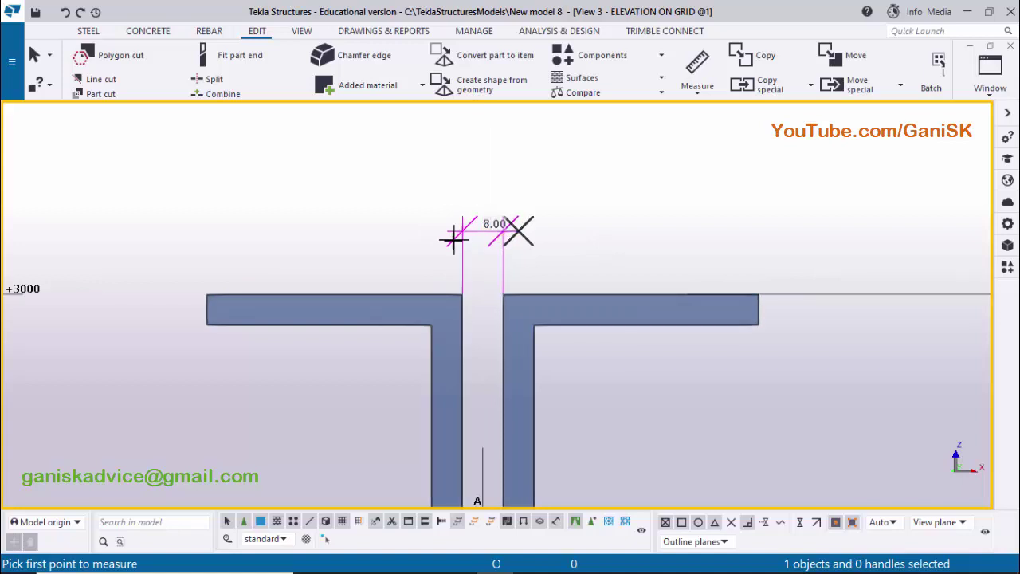
pyautogui.scroll(-3, 486, 239)
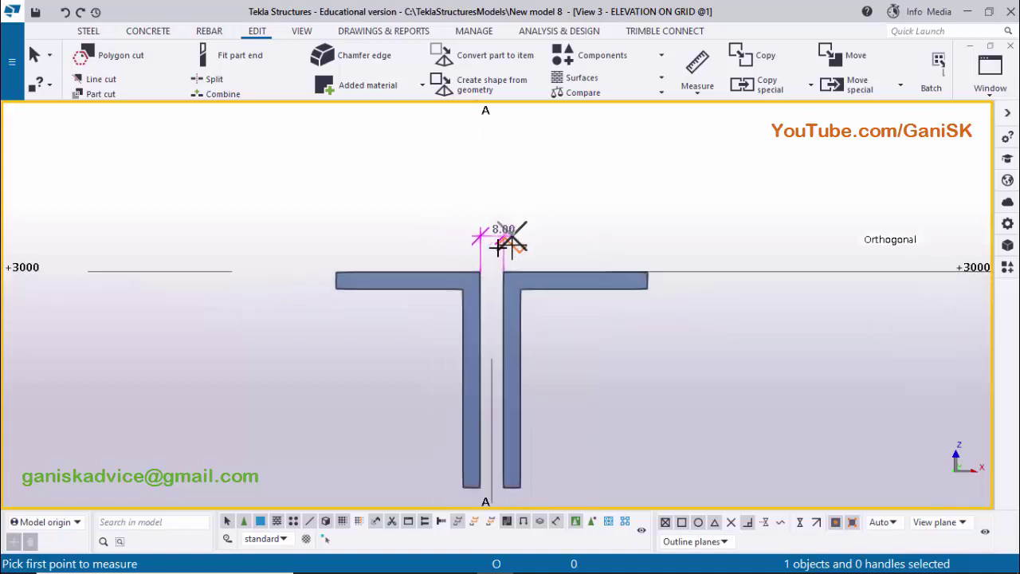
pyautogui.click(536, 561)
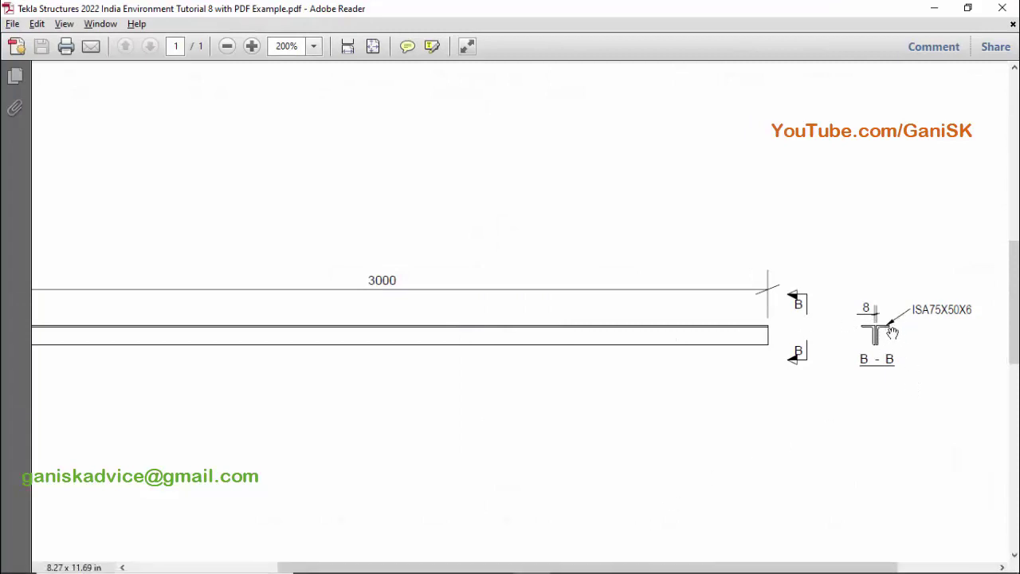
pyautogui.click(494, 559)
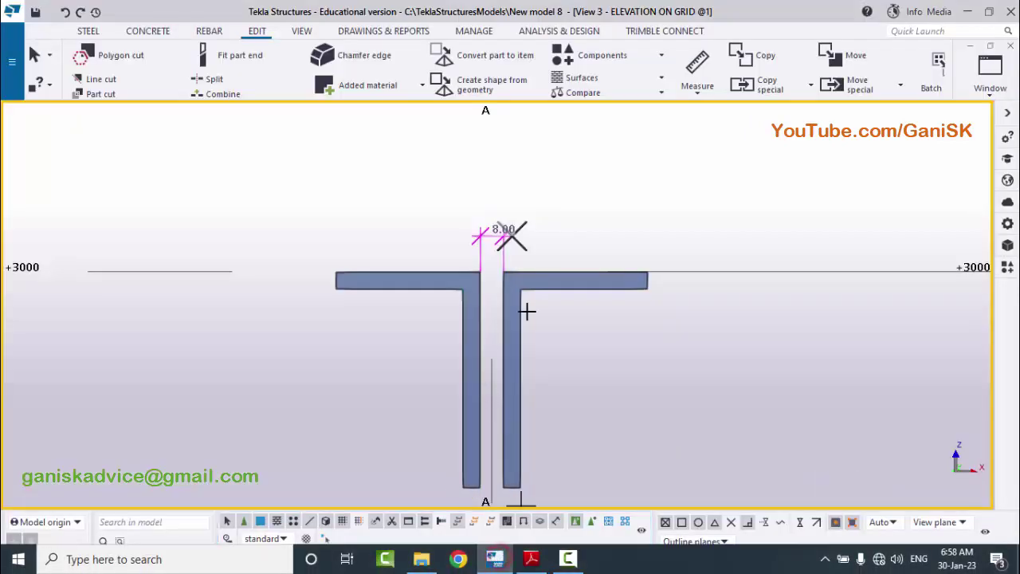
# - Measure the horizontal width of the right-hand angle's top leg at level +3000, placing the dimension above it
pyautogui.scroll(2, 558, 319)
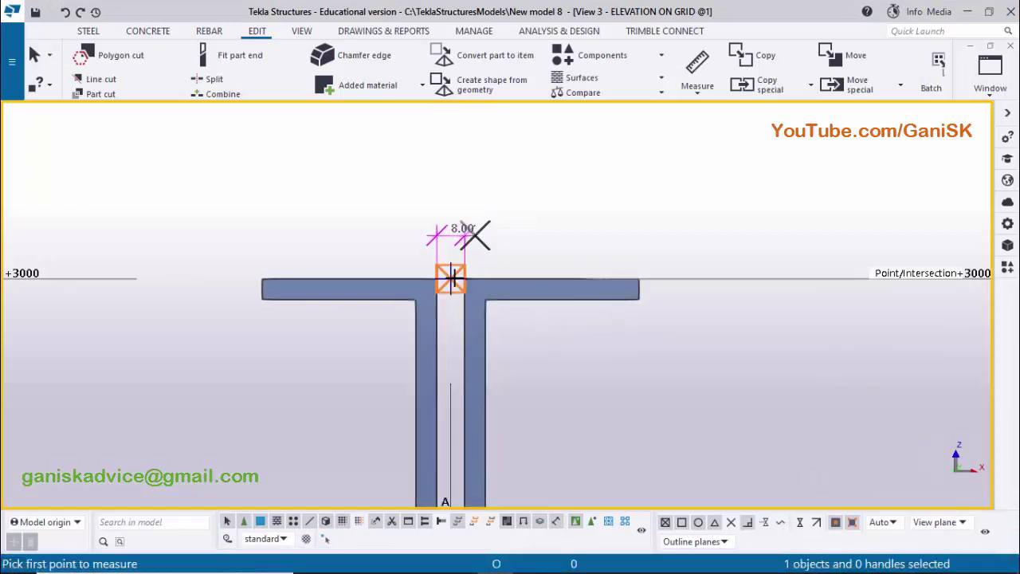
pyautogui.click(638, 279)
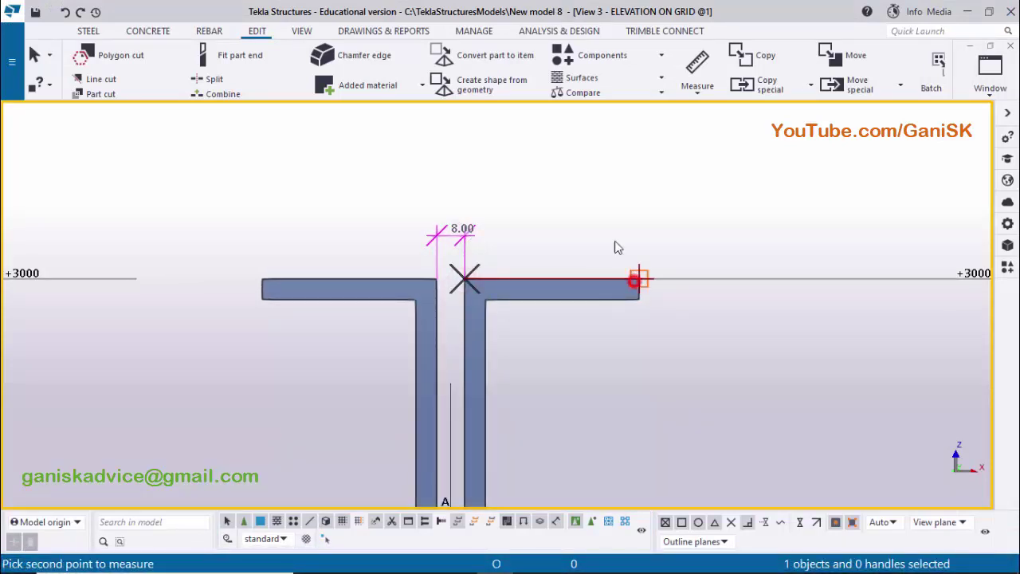
pyautogui.click(658, 277)
pyautogui.scroll(-2, 629, 221)
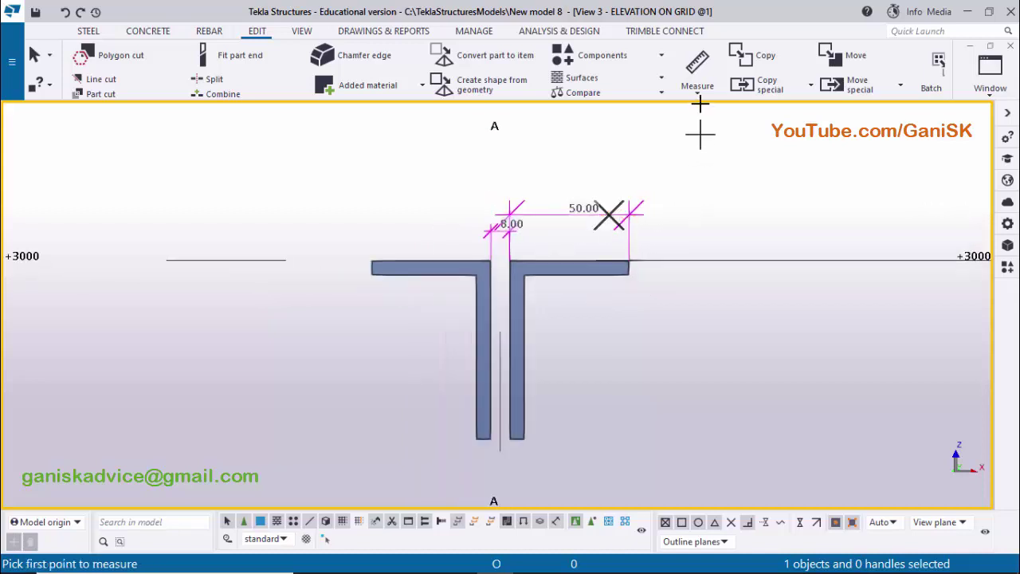
# - Measure the vertical height of the right-hand angle from level +3000 to its lower end, placing the dimension beside it
pyautogui.click(698, 89)
pyautogui.click(705, 183)
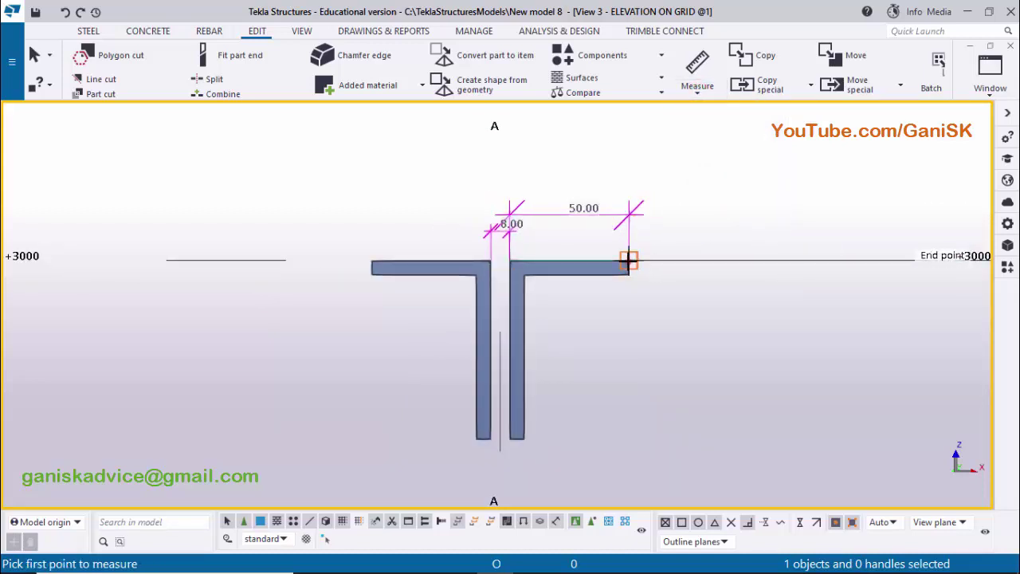
pyautogui.click(629, 260)
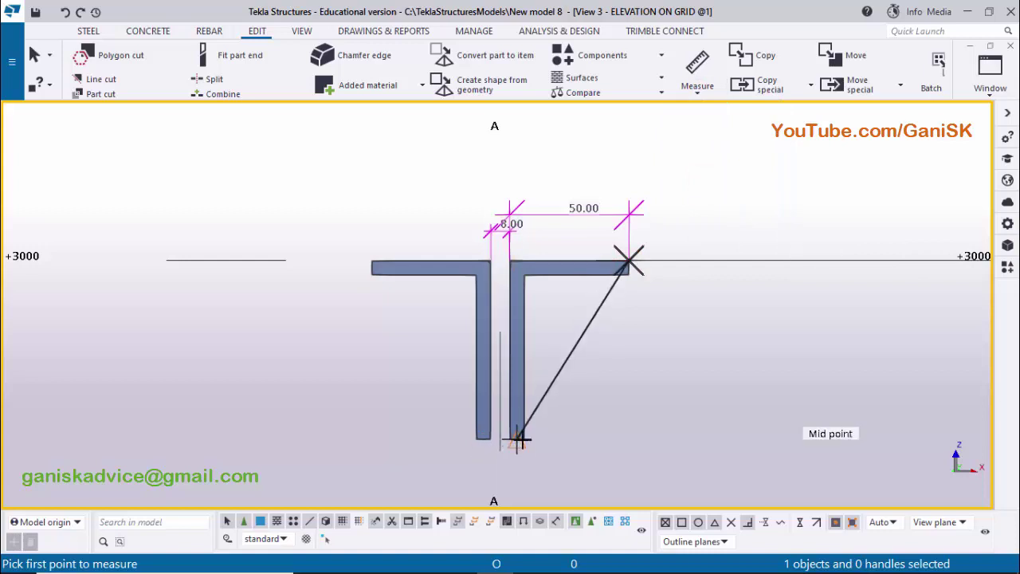
pyautogui.click(648, 427)
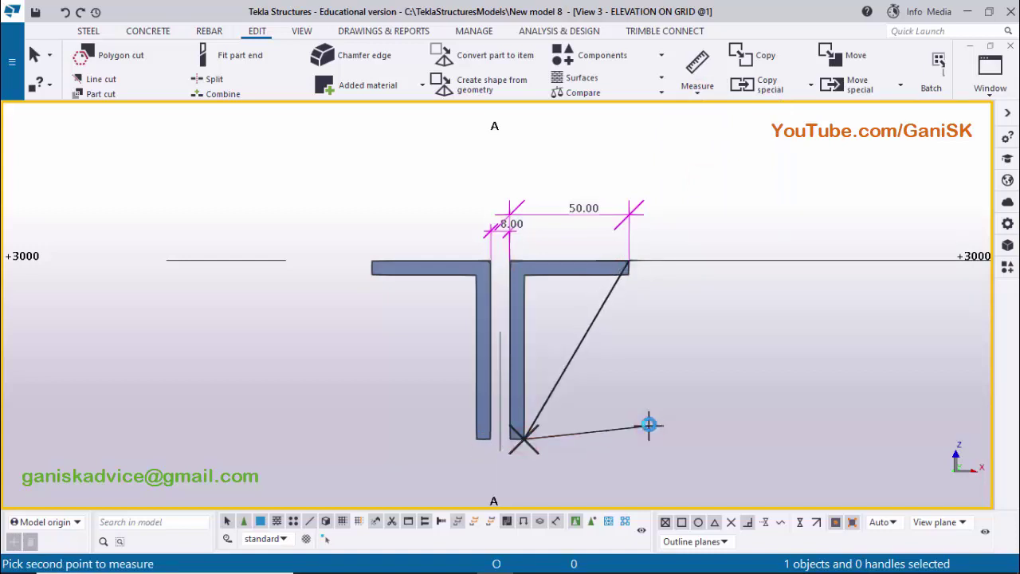
pyautogui.click(647, 430)
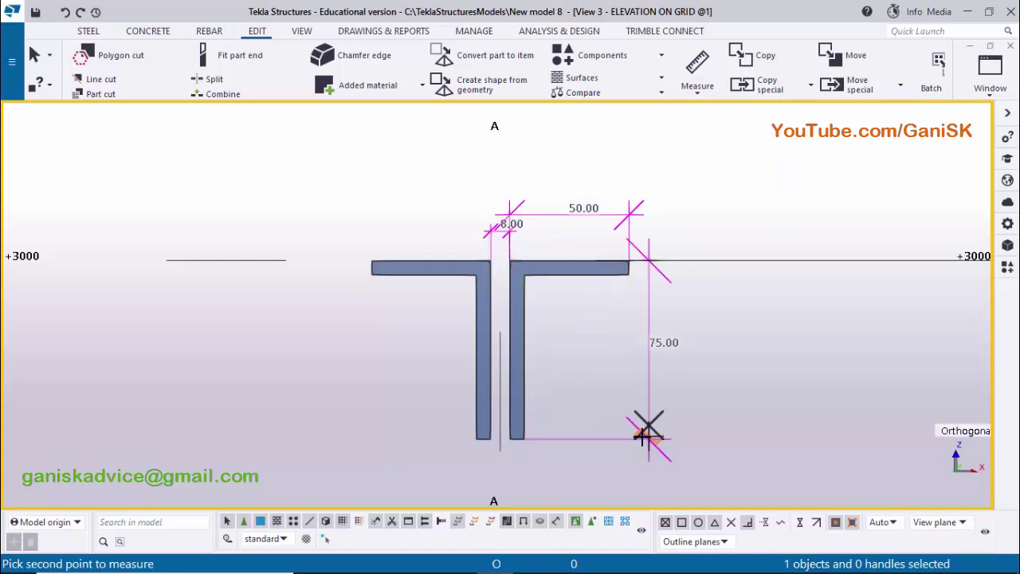
pyautogui.click(524, 438)
# - Measure the vertical thickness of the left-hand angle's top leg at its outer end, placing the dimension beside it
pyautogui.scroll(1, 550, 383)
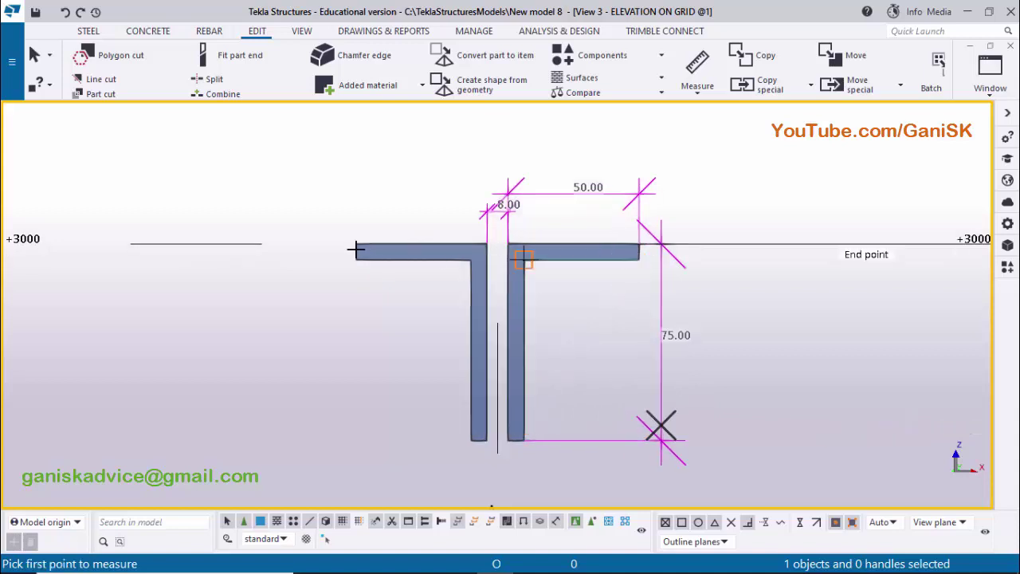
pyautogui.scroll(1, 346, 248)
pyautogui.scroll(2, 341, 254)
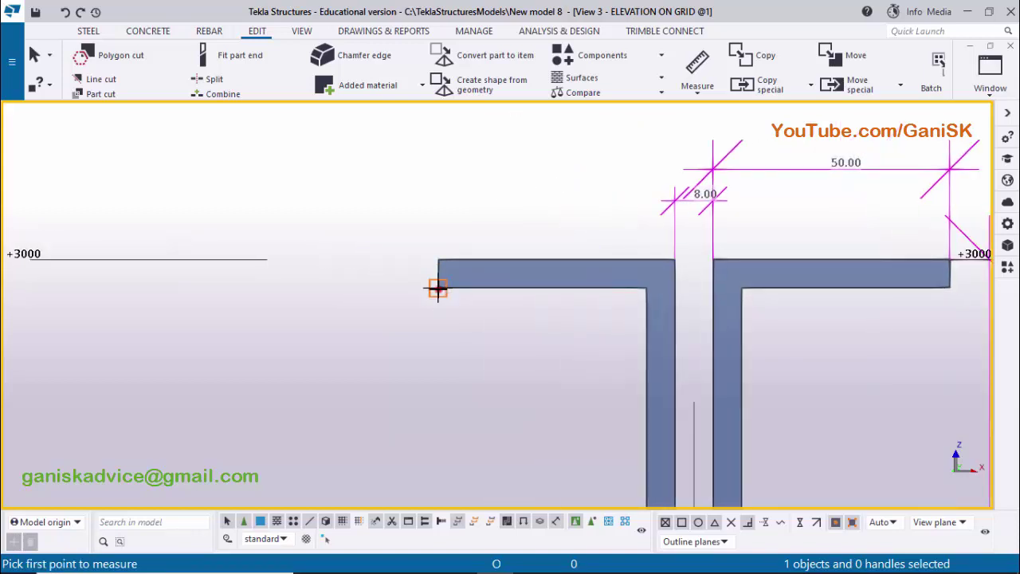
pyautogui.click(443, 268)
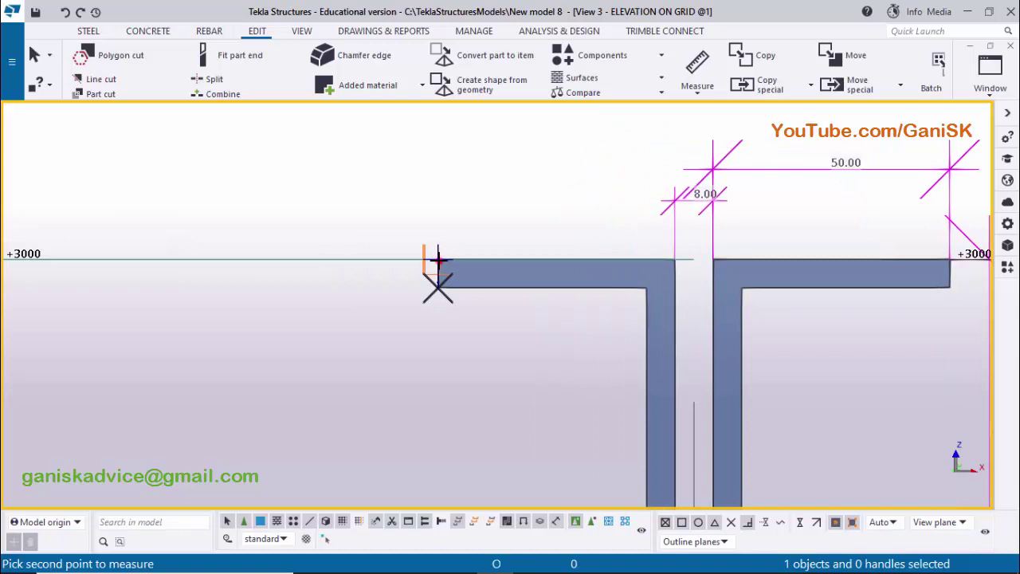
pyautogui.click(389, 277)
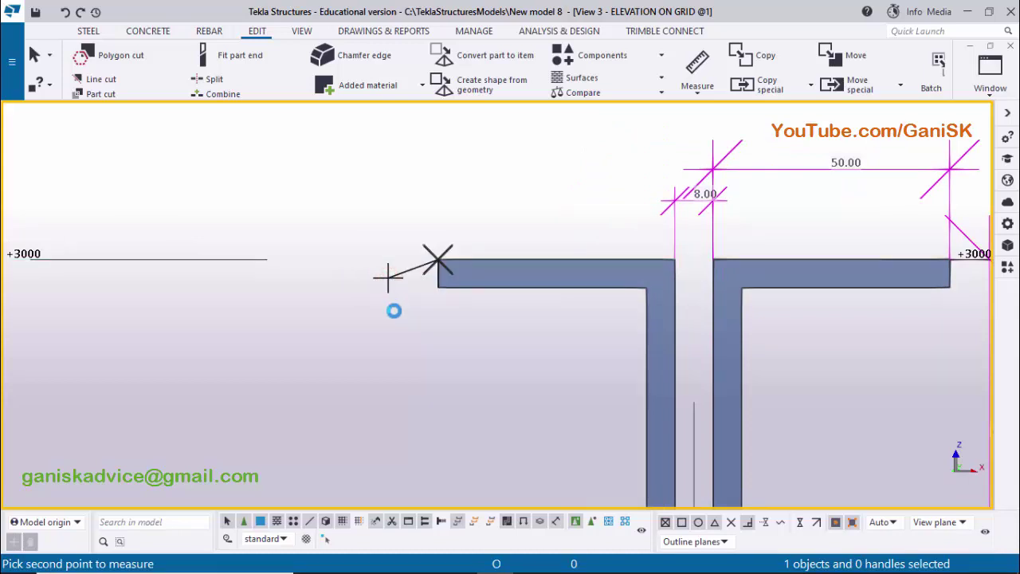
pyautogui.scroll(2, 412, 275)
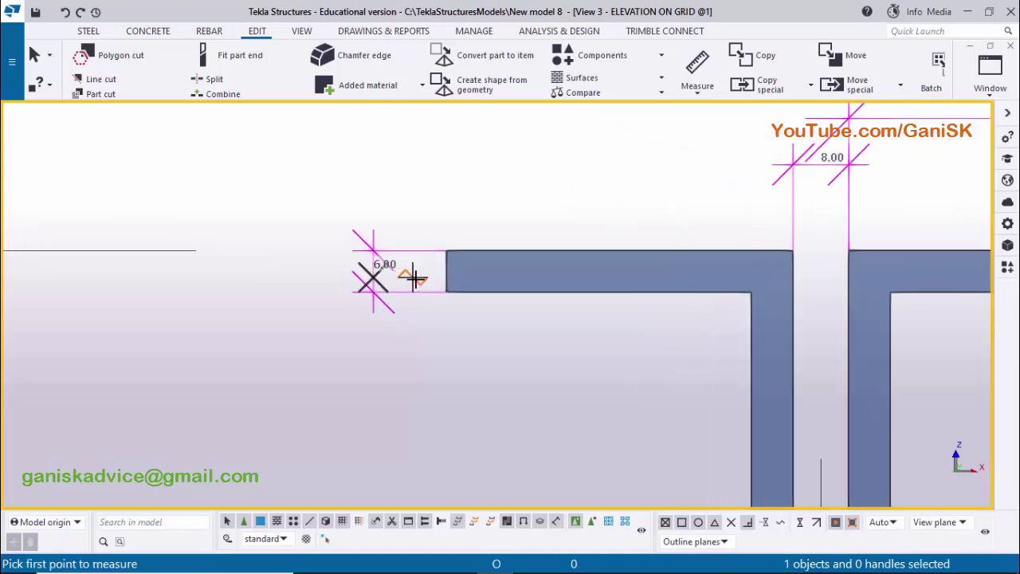
# - Switch from the grid 1 elevation to the ELEVATION ON GRID @A view
pyautogui.scroll(-5, 417, 278)
pyautogui.scroll(-6, 494, 295)
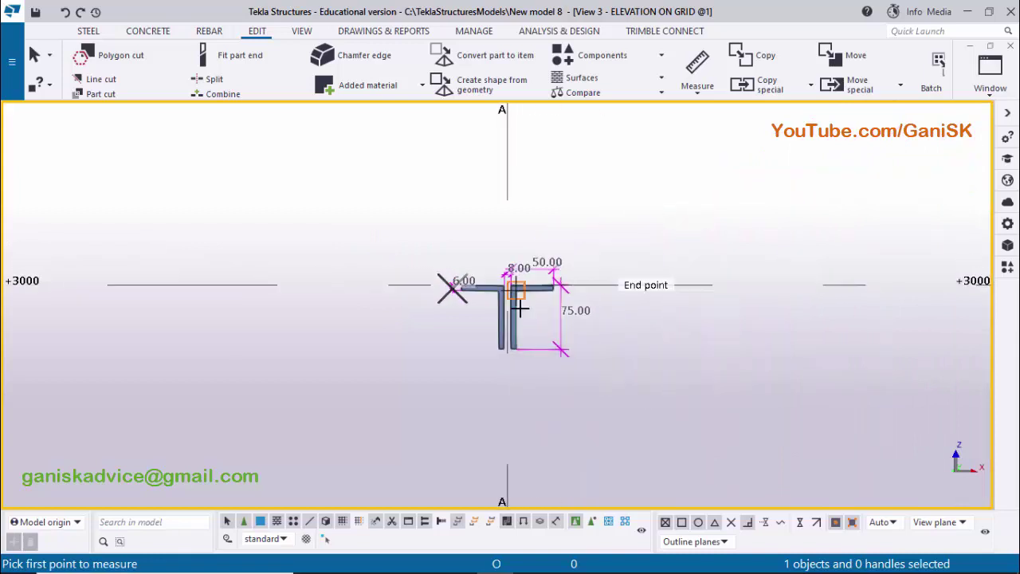
pyautogui.click(989, 70)
pyautogui.click(912, 241)
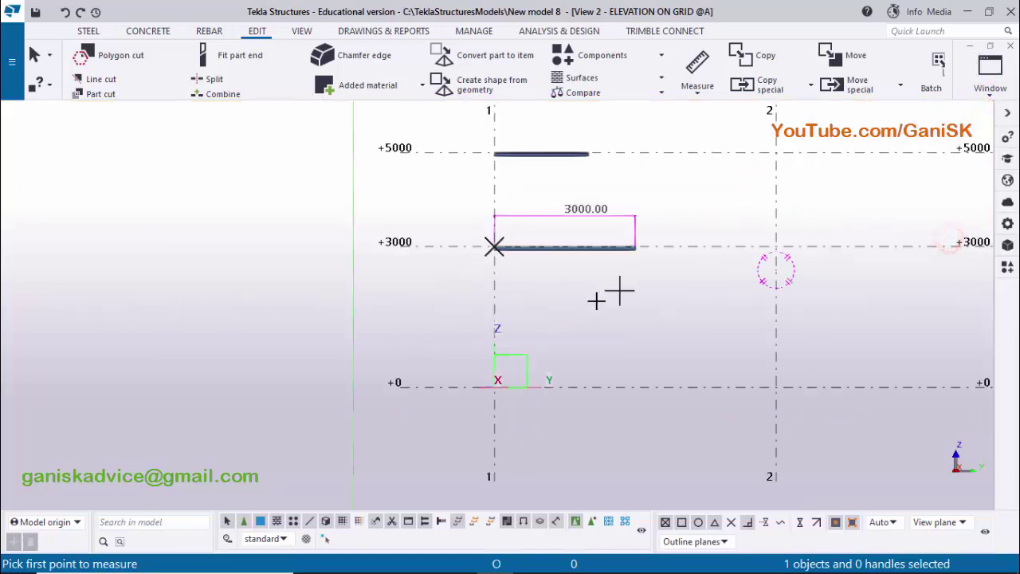
# - Switch to the PDF in Adobe Reader and examine example Ex:3, including its member length and section C-C's gap, profile and angle orientation
pyautogui.click(531, 559)
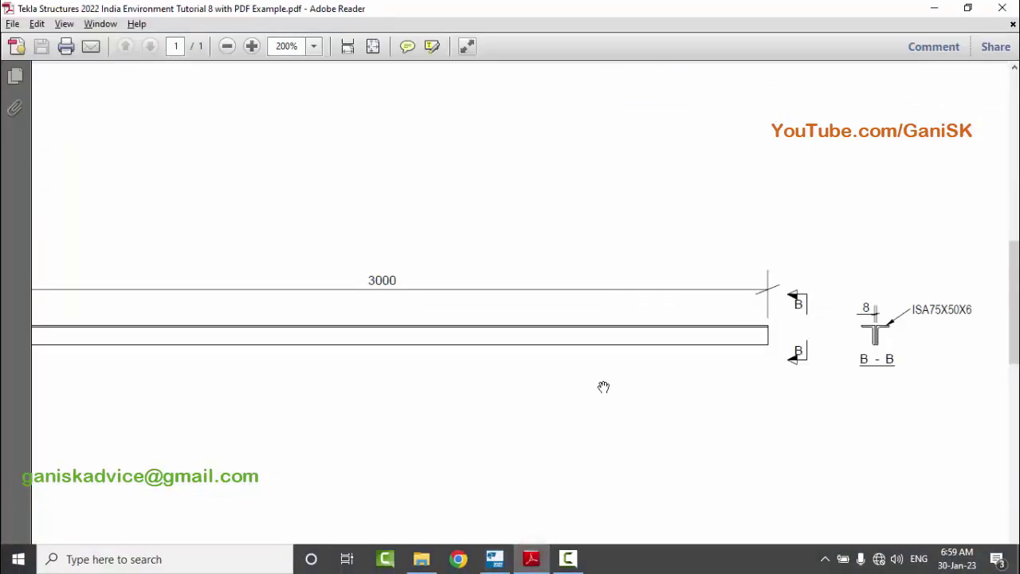
pyautogui.keyDown('ctrl'); pyautogui.scroll(-2, 603, 362); pyautogui.keyUp('ctrl')
pyautogui.scroll(-3, 556, 373)
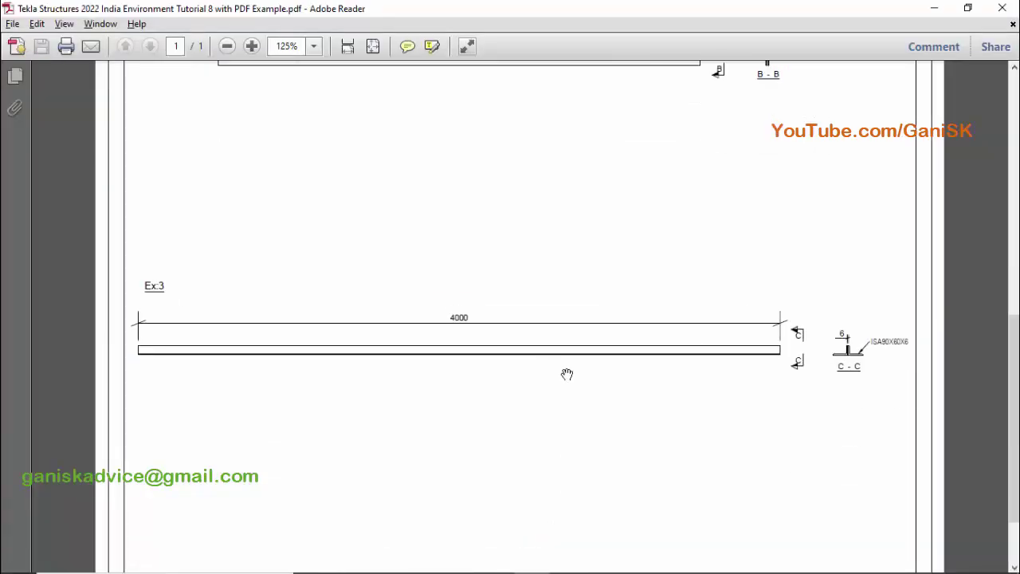
pyautogui.keyDown('ctrl'); pyautogui.scroll(1, 567, 372); pyautogui.keyUp('ctrl')
pyautogui.keyDown('ctrl'); pyautogui.scroll(6, 939, 372); pyautogui.keyUp('ctrl')
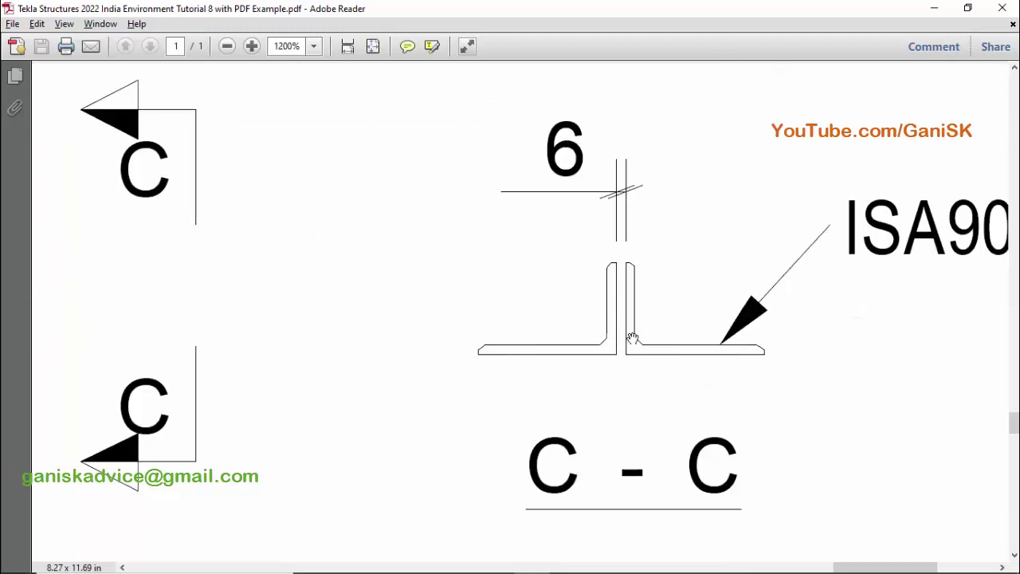
pyautogui.moveTo(664, 382); pyautogui.dragTo(588, 391)
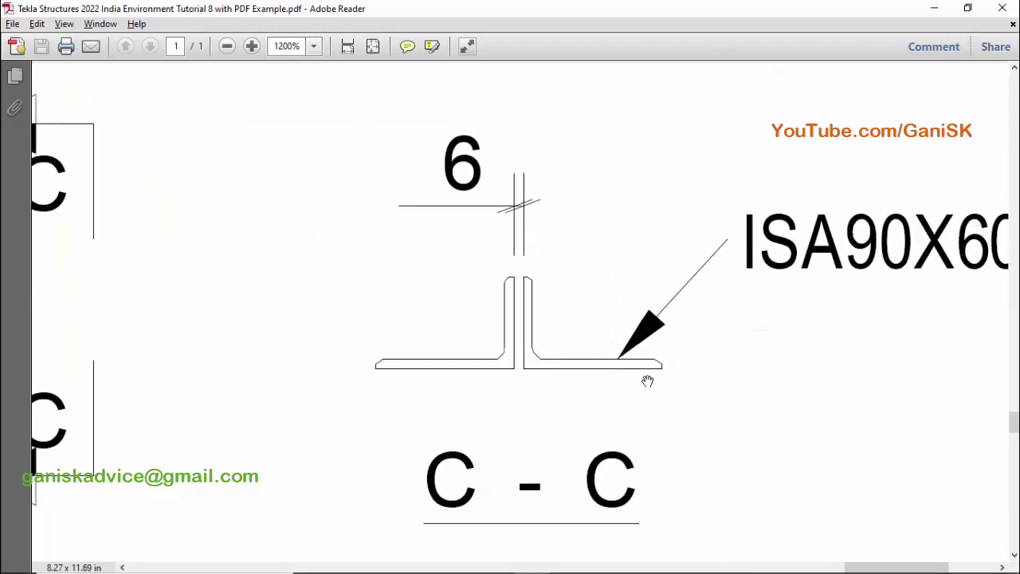
pyautogui.keyDown('ctrl'); pyautogui.scroll(-4, 647, 381); pyautogui.keyUp('ctrl')
pyautogui.moveTo(492, 367); pyautogui.dragTo(855, 367)
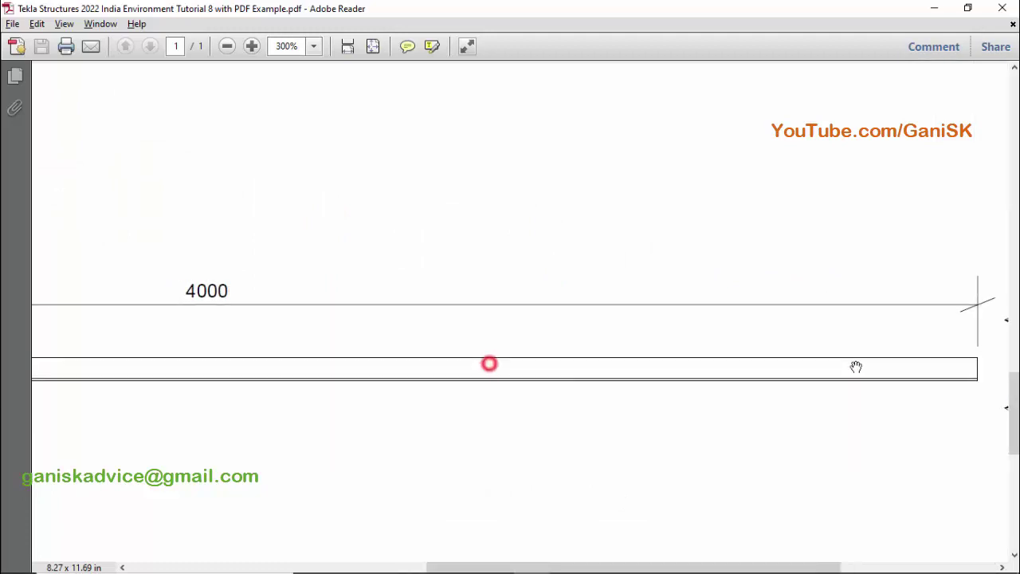
pyautogui.moveTo(770, 370); pyautogui.dragTo(608, 351)
pyautogui.moveTo(799, 380); pyautogui.dragTo(649, 380)
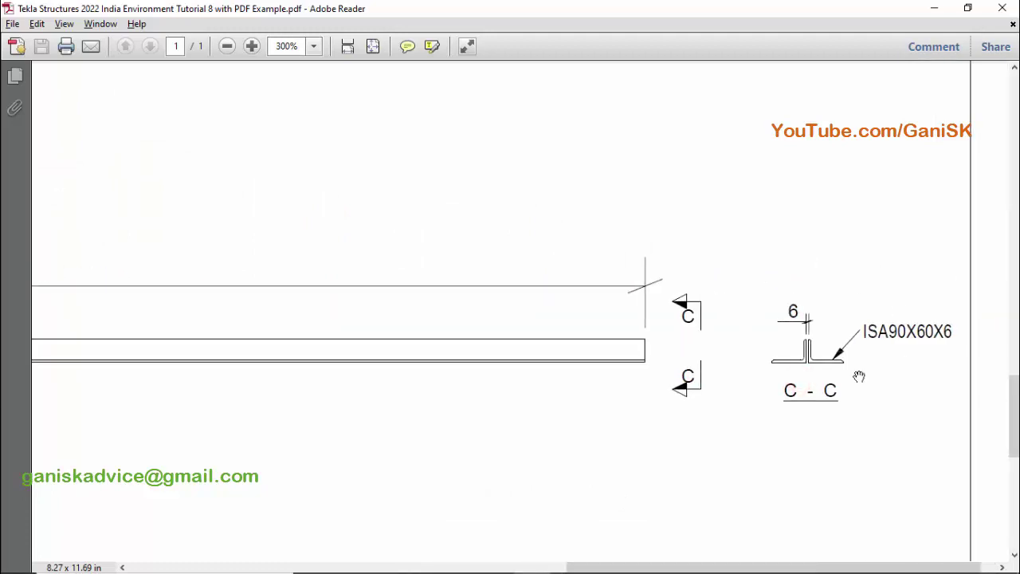
pyautogui.keyDown('ctrl'); pyautogui.scroll(3, 859, 377); pyautogui.keyUp('ctrl')
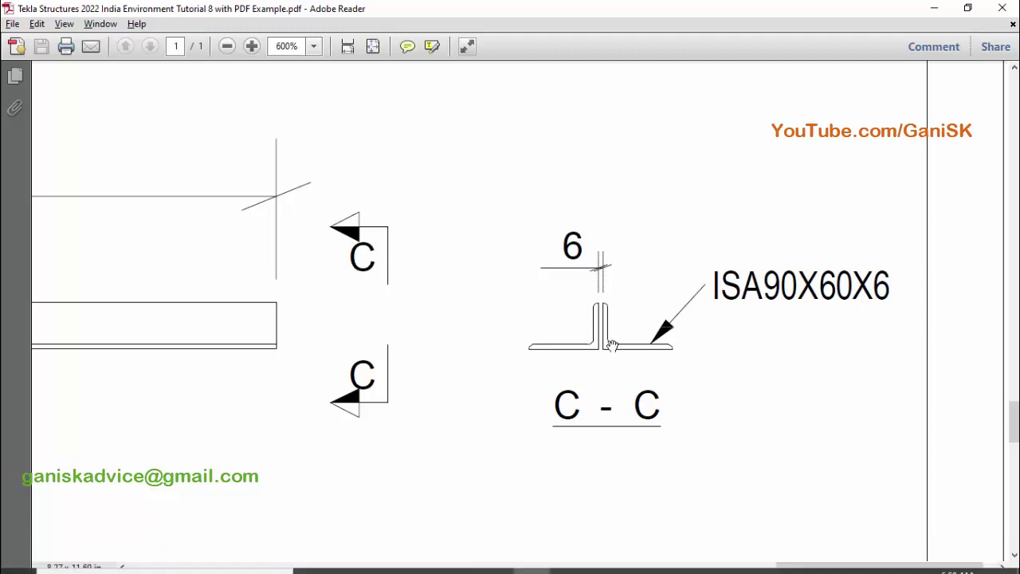
pyautogui.keyDown('ctrl'); pyautogui.scroll(3, 613, 347); pyautogui.keyUp('ctrl')
pyautogui.keyDown('ctrl'); pyautogui.scroll(-2, 622, 346); pyautogui.keyUp('ctrl')
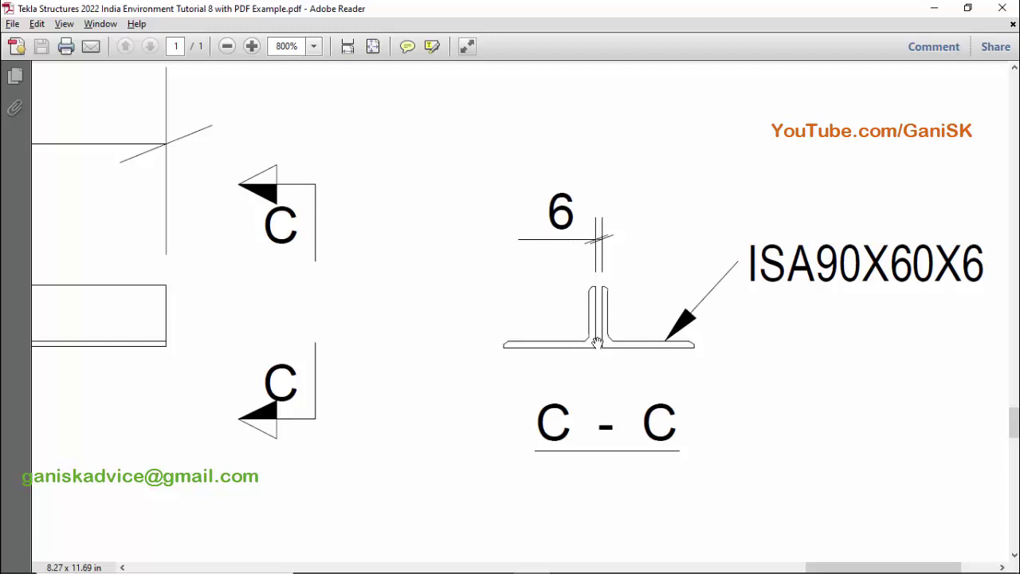
pyautogui.keyDown('ctrl'); pyautogui.scroll(-2, 617, 366); pyautogui.keyUp('ctrl')
# - Compare the angle orientation in section B-B of the PDF with that in section C-C
pyautogui.scroll(6, 694, 212)
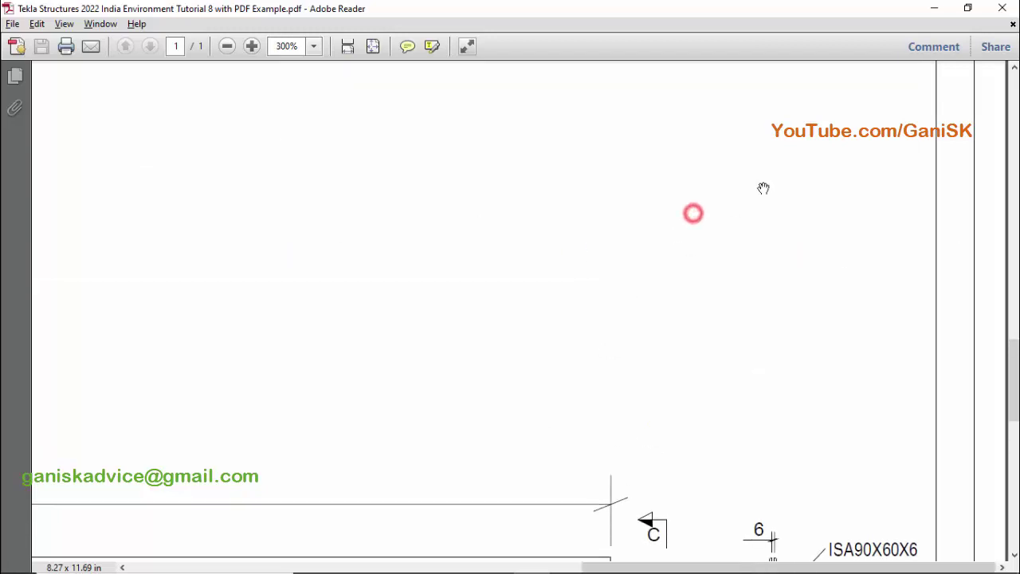
pyautogui.keyDown('ctrl'); pyautogui.scroll(5, 605, 239); pyautogui.keyUp('ctrl')
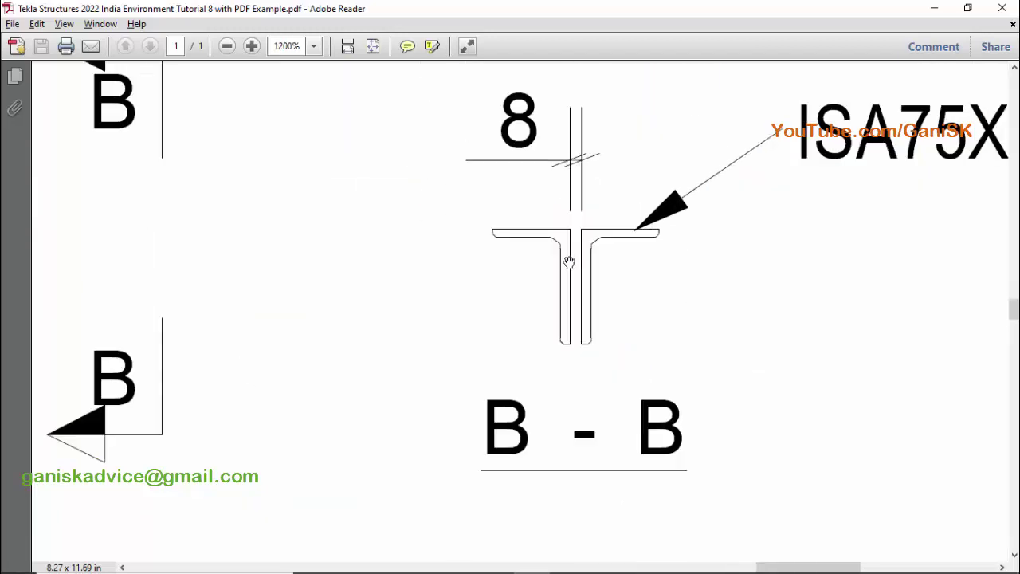
pyautogui.keyDown('ctrl'); pyautogui.scroll(-5, 574, 261); pyautogui.keyUp('ctrl')
pyautogui.scroll(-5, 608, 485)
pyautogui.scroll(-3, 657, 393)
pyautogui.keyDown('ctrl'); pyautogui.scroll(4, 799, 303); pyautogui.keyUp('ctrl')
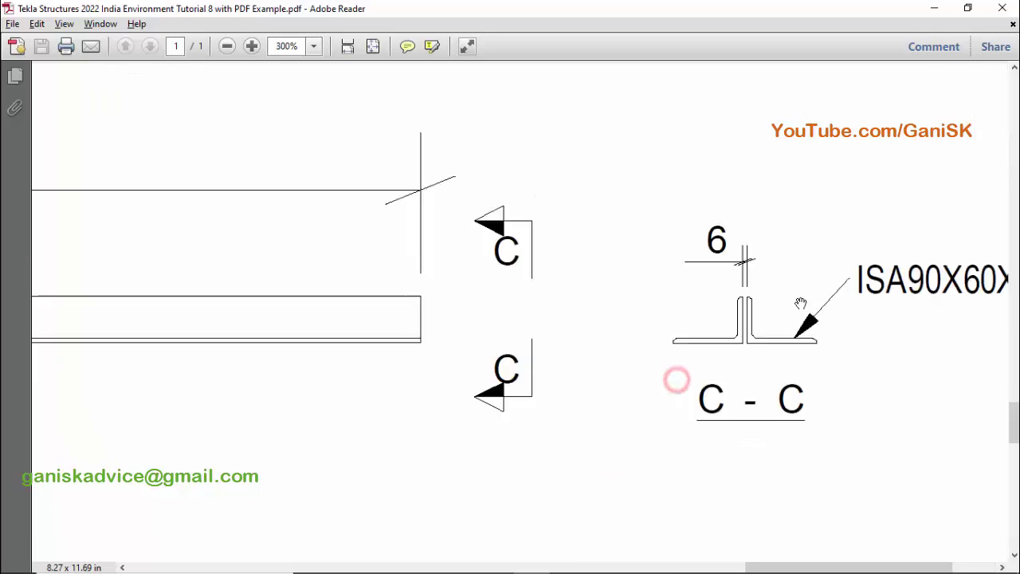
pyautogui.keyDown('ctrl'); pyautogui.scroll(-3, 719, 318); pyautogui.keyUp('ctrl')
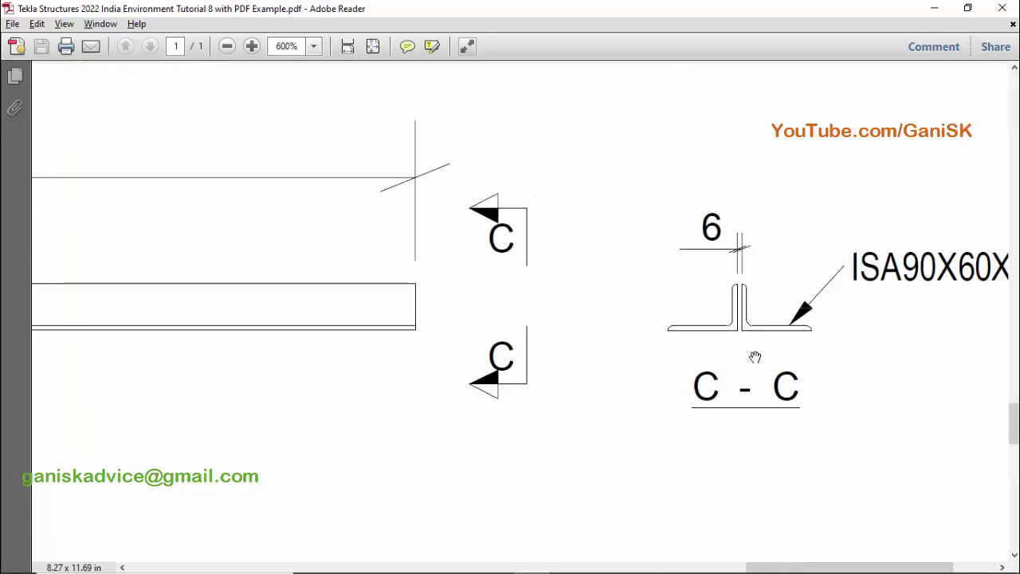
# - Switch to Tekla Structures and start a new twin profile with ISA90X60X6 selected from the profile catalog
pyautogui.click(513, 562)
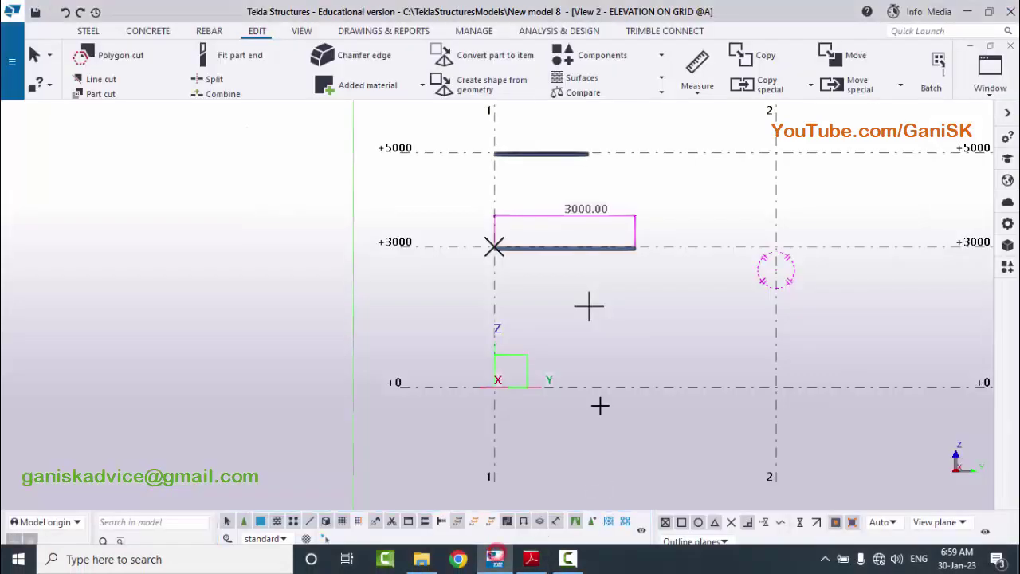
pyautogui.click(88, 31)
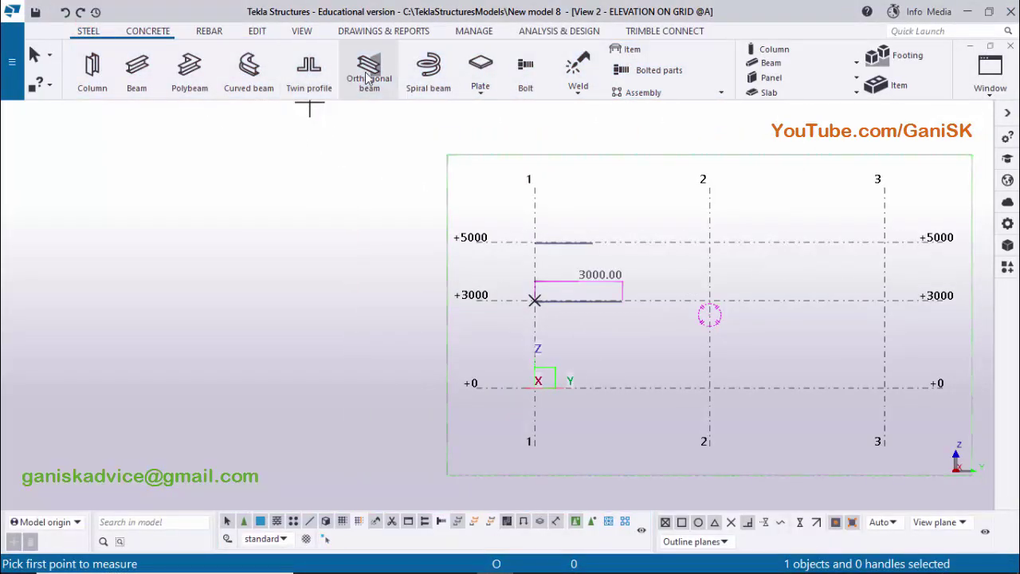
pyautogui.click(309, 75)
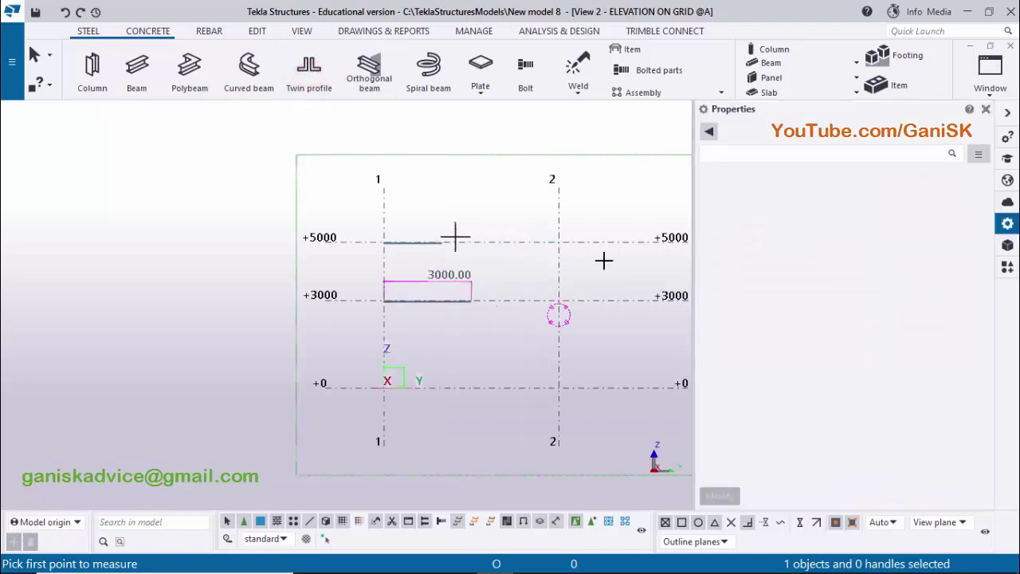
pyautogui.click(309, 68)
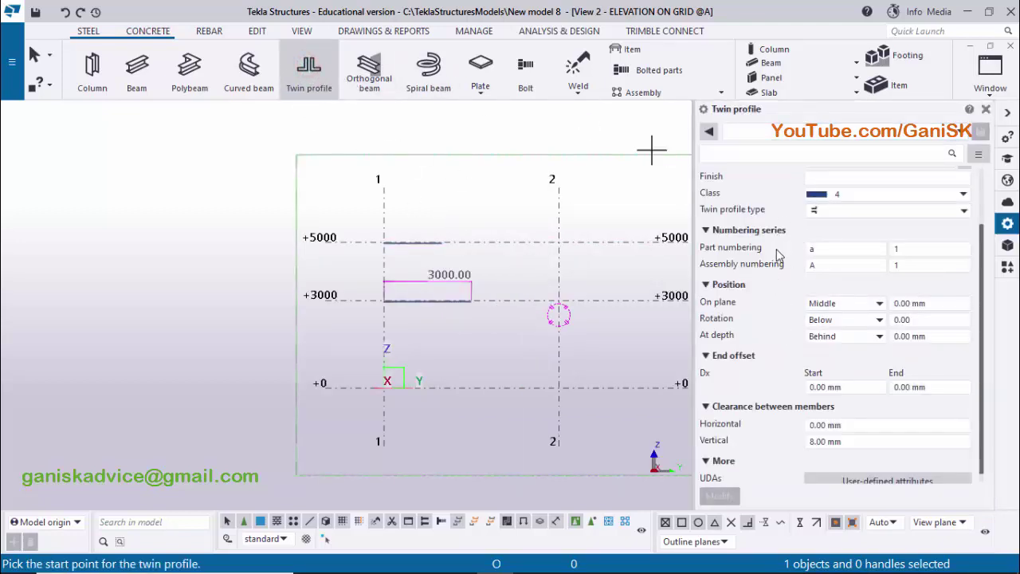
pyautogui.scroll(2, 819, 287)
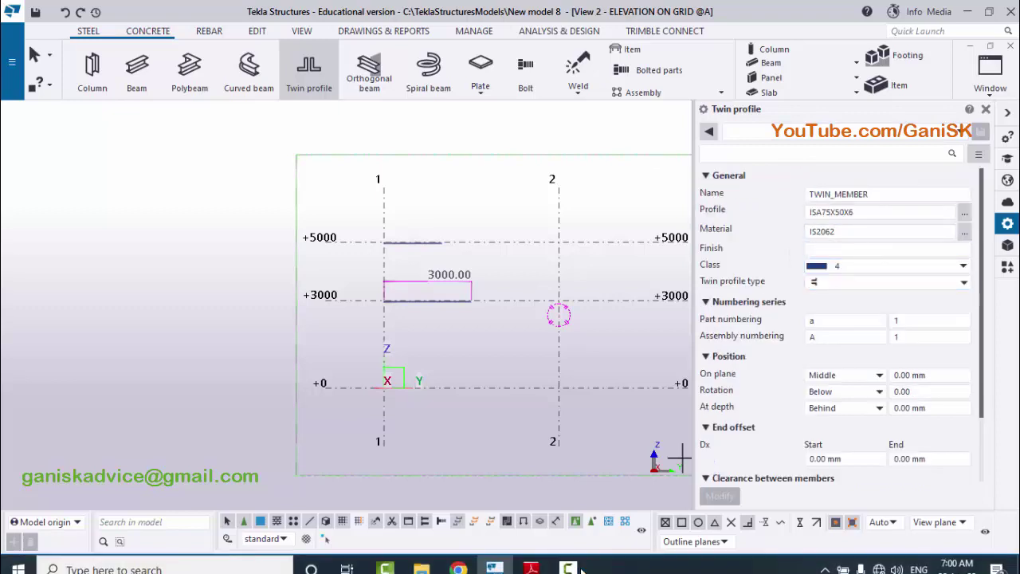
pyautogui.click(538, 557)
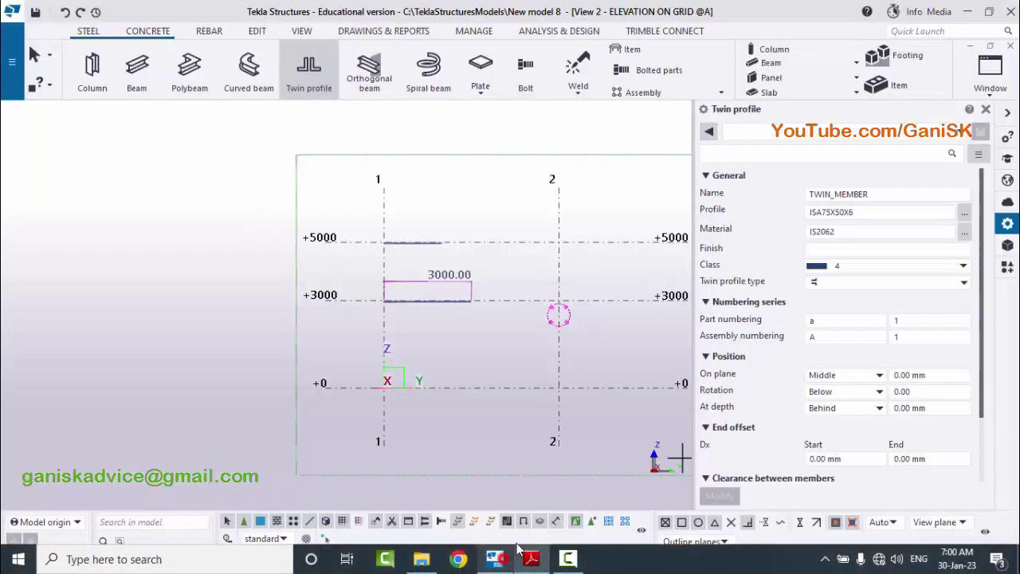
pyautogui.click(500, 560)
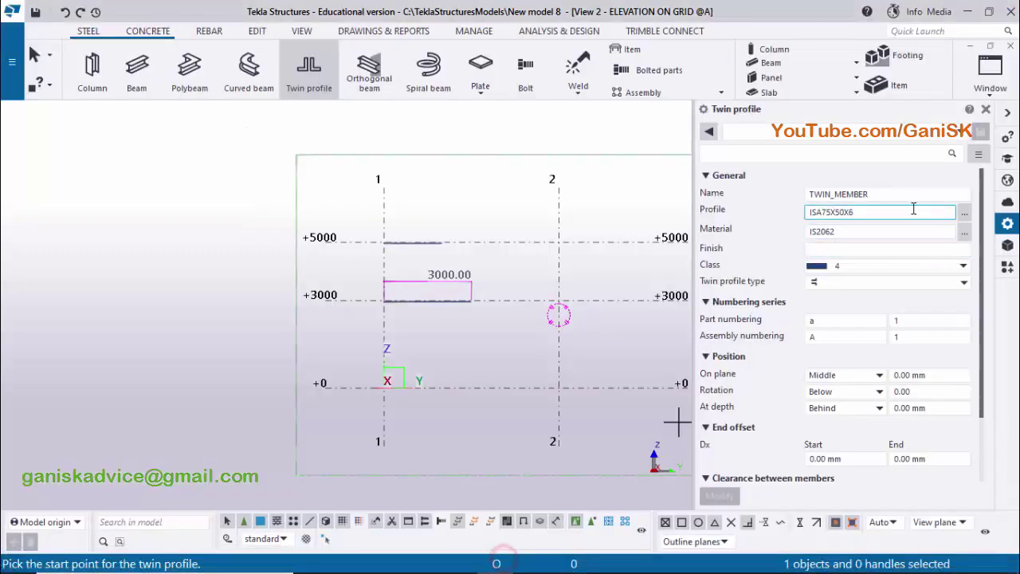
pyautogui.click(964, 212)
pyautogui.scroll(-8, 96, 343)
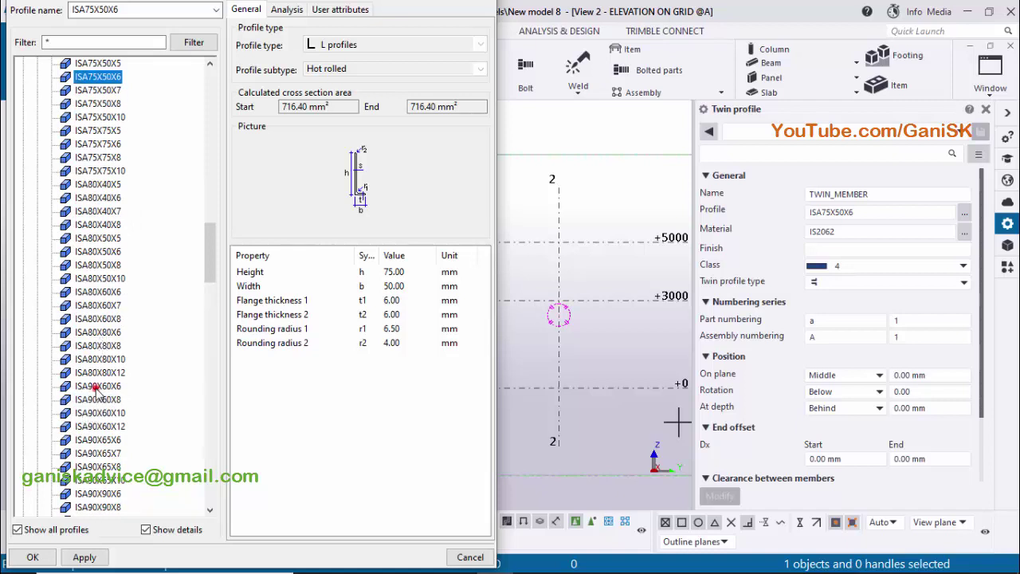
pyautogui.click(96, 387)
pyautogui.click(84, 557)
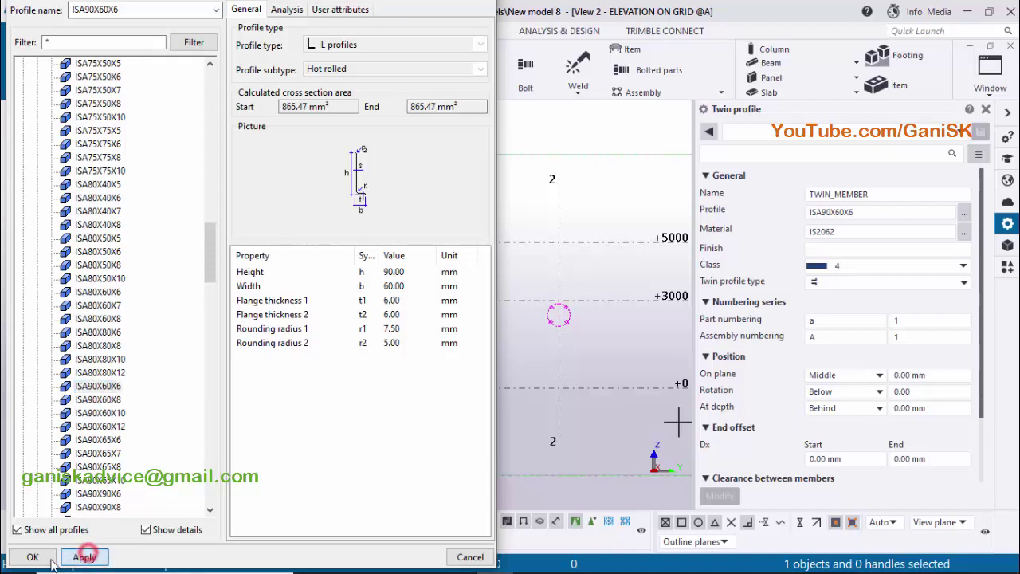
pyautogui.click(32, 557)
# - Set the twin profile type to the second arrangement listed, with the two angles side by side
pyautogui.click(865, 318)
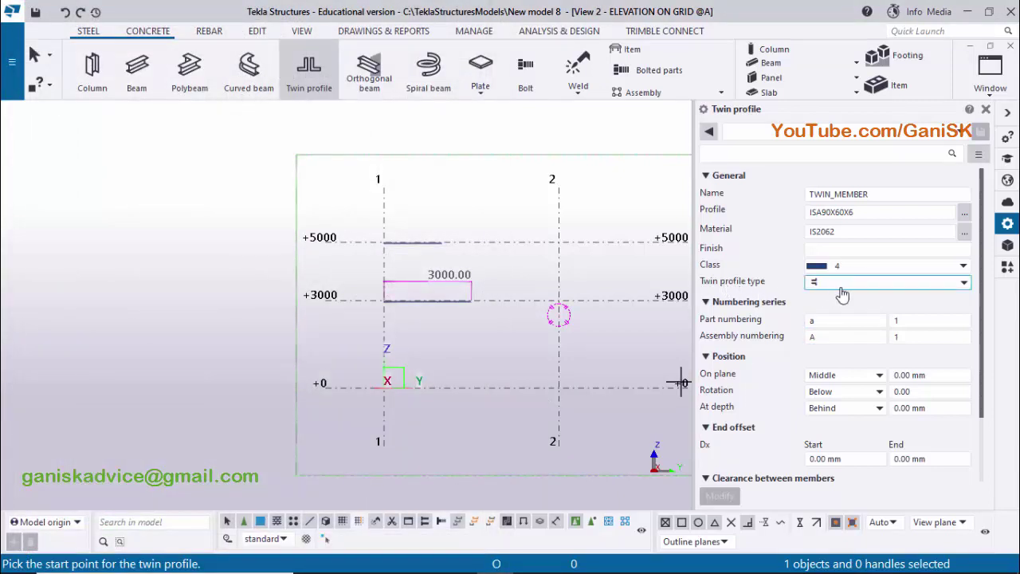
pyautogui.click(965, 286)
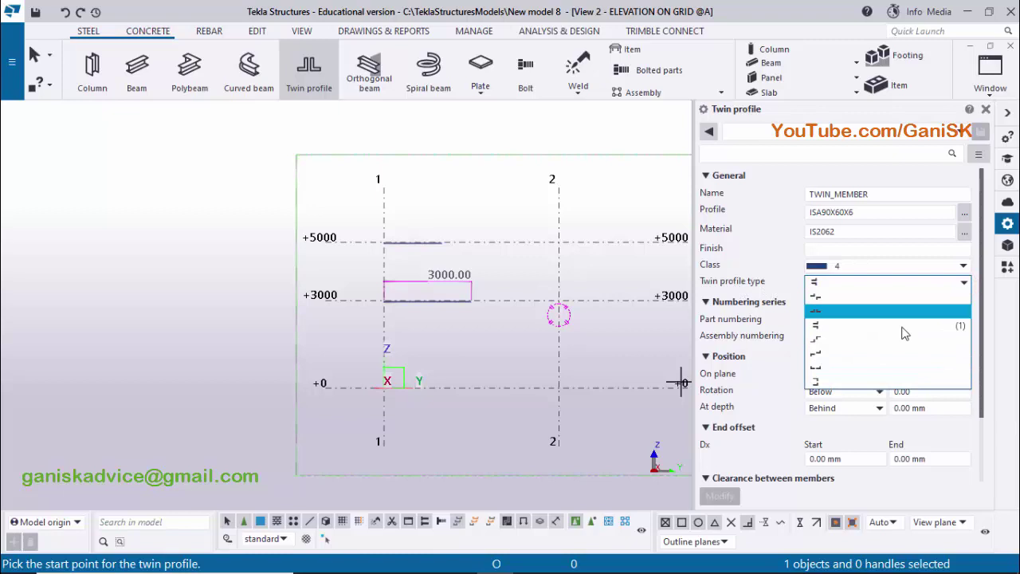
pyautogui.click(829, 312)
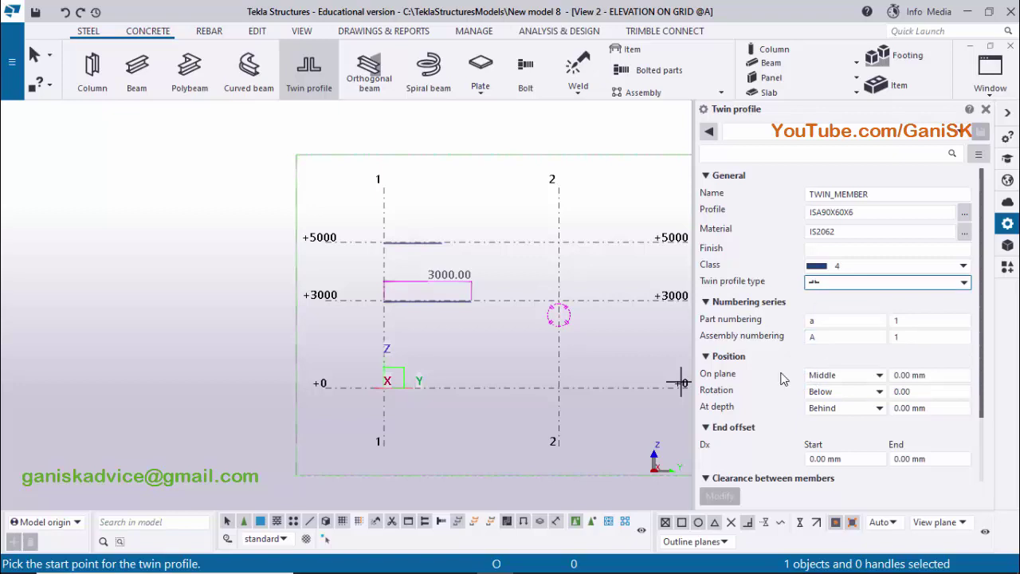
# - Check the gap in the PDF's section C-C and set the clearance between members to 6 mm horizontal and 0 vertical
pyautogui.scroll(-3, 783, 379)
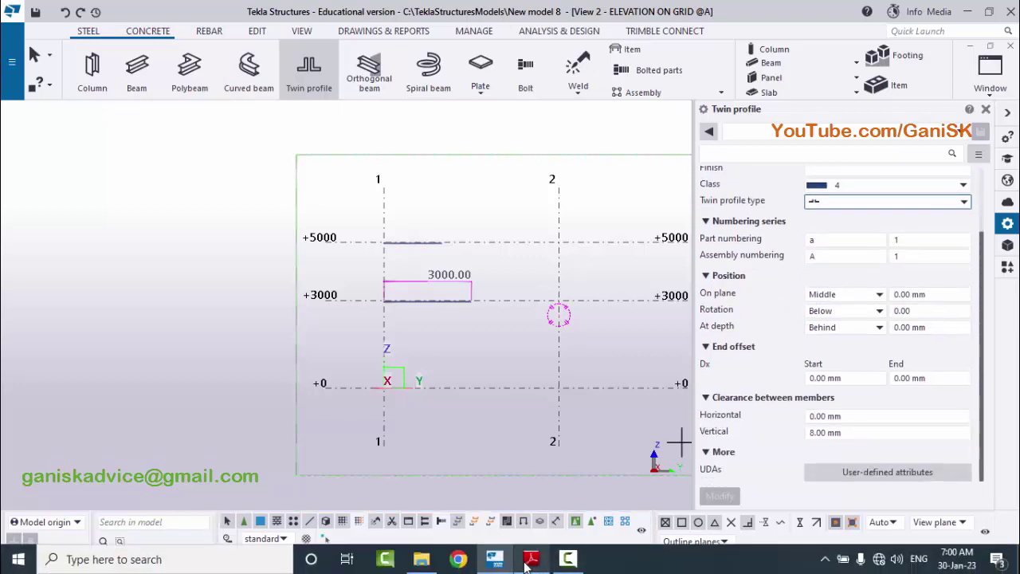
pyautogui.click(529, 559)
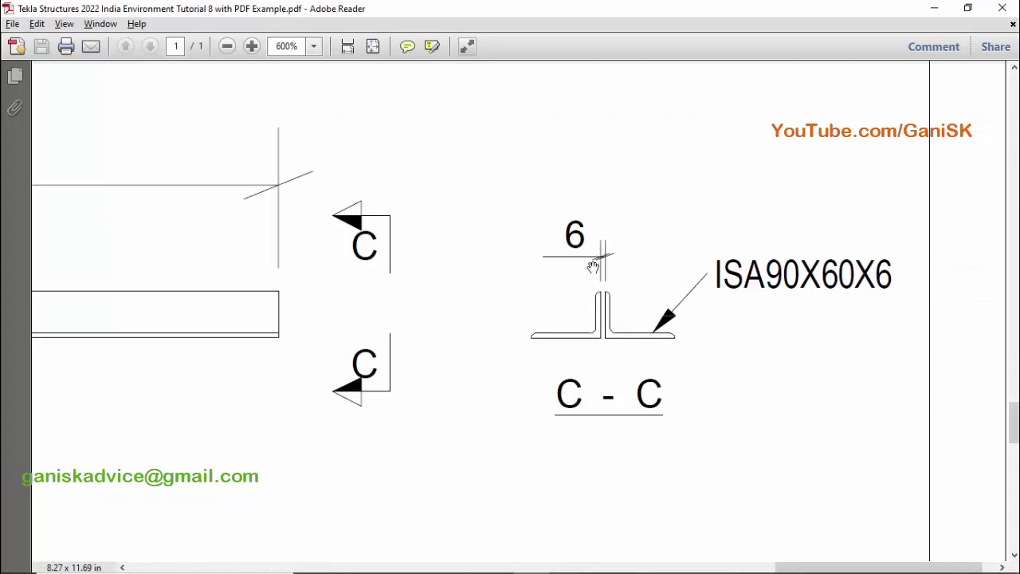
pyautogui.click(532, 563)
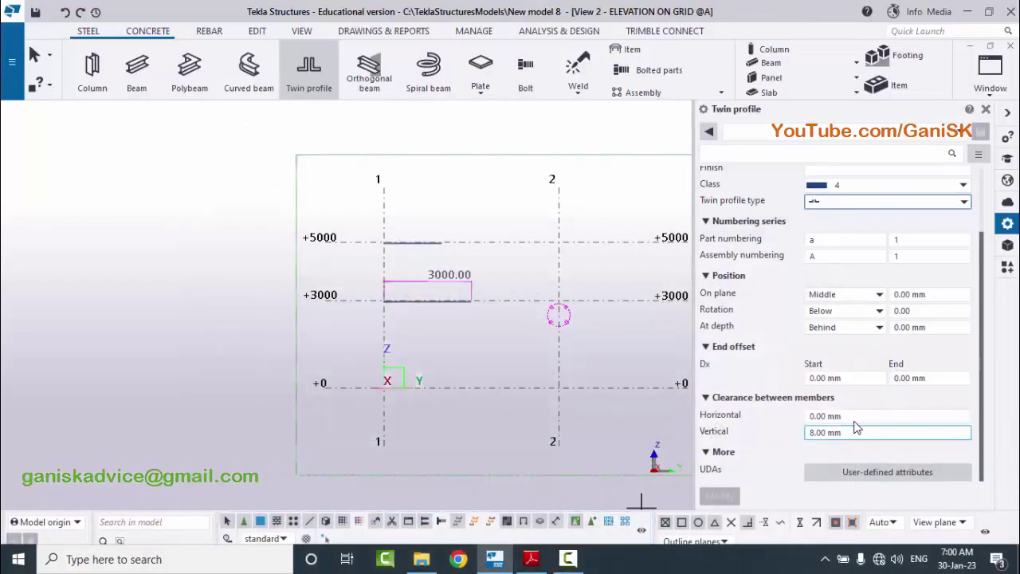
pyautogui.click(848, 431)
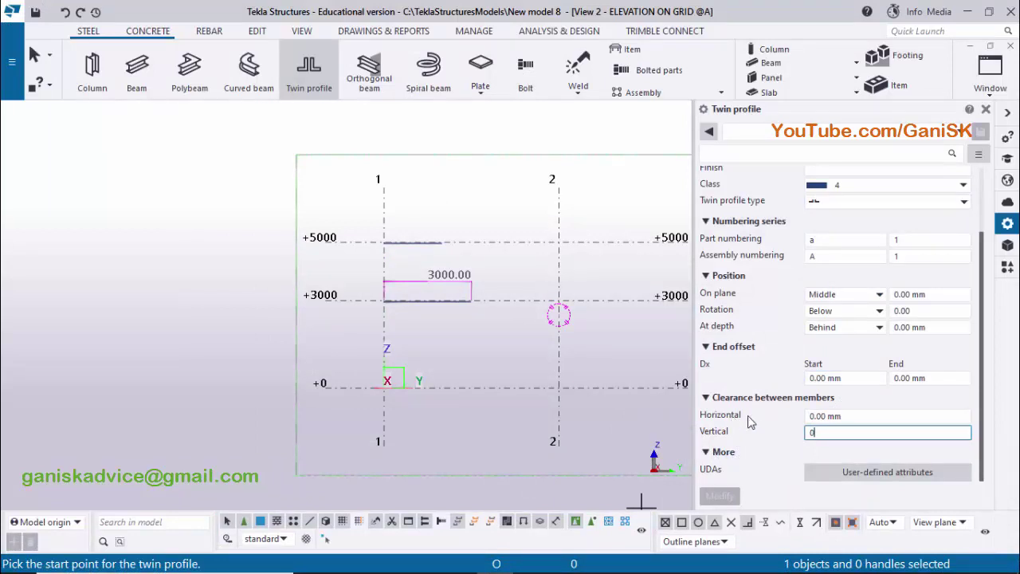
pyautogui.click(844, 416)
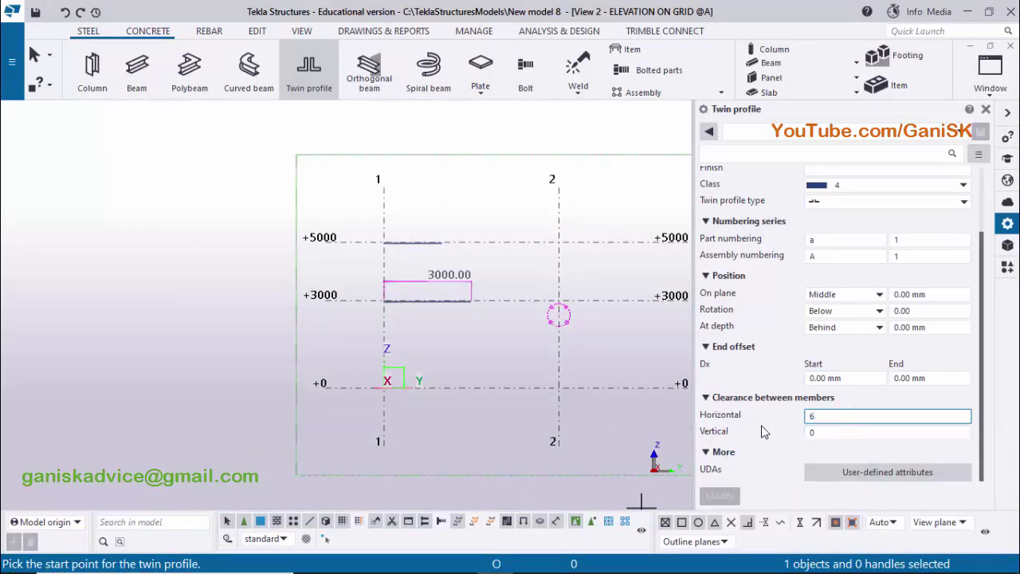
# - Place the twin profile from the grid 1 and +0 intersection, 4000 mm long toward grid 2, and end the command
pyautogui.scroll(3, 387, 366)
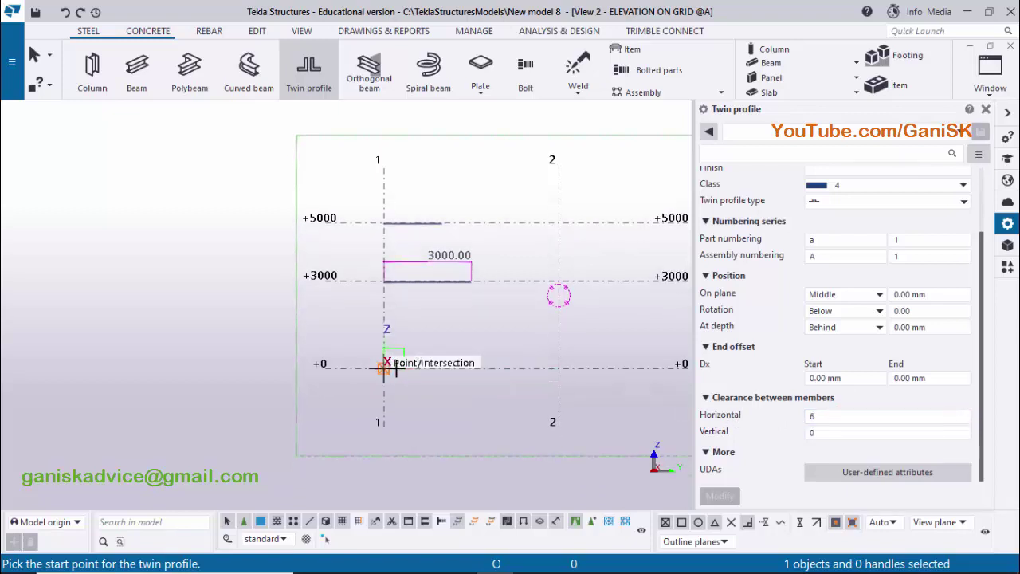
pyautogui.scroll(2, 385, 368)
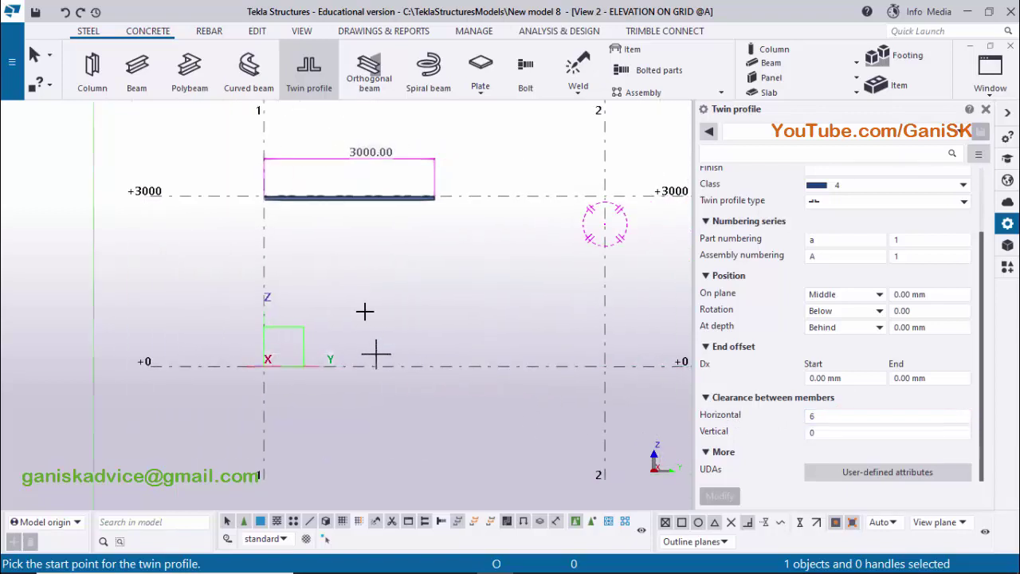
pyautogui.scroll(1, 267, 360)
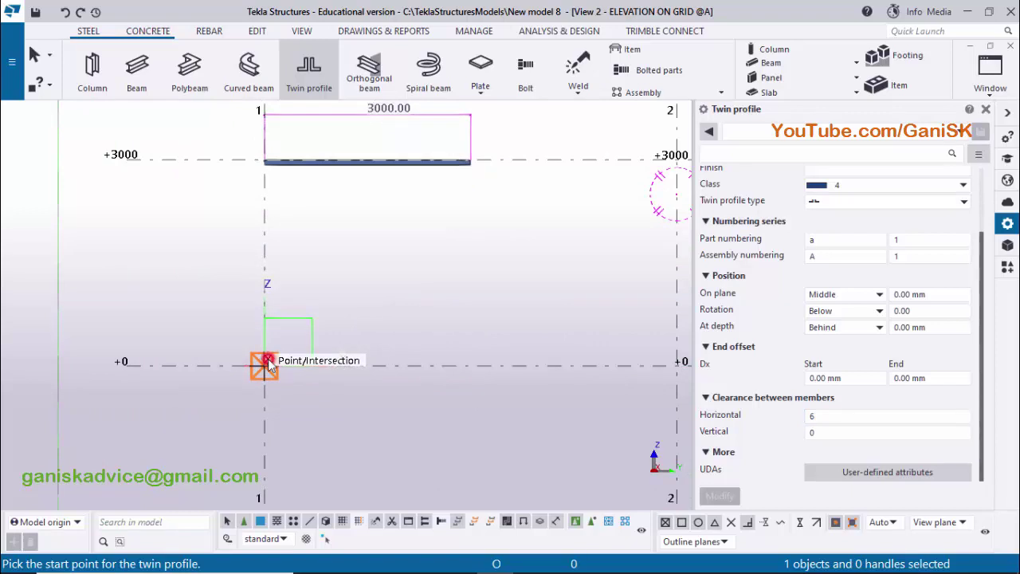
pyautogui.click(265, 364)
pyautogui.scroll(-1, 267, 363)
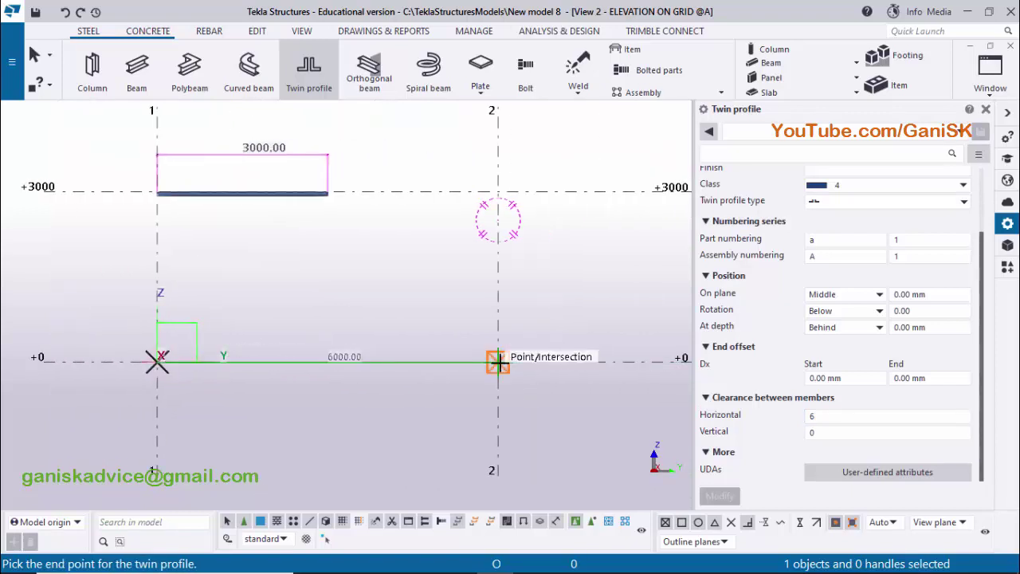
pyautogui.write('400')
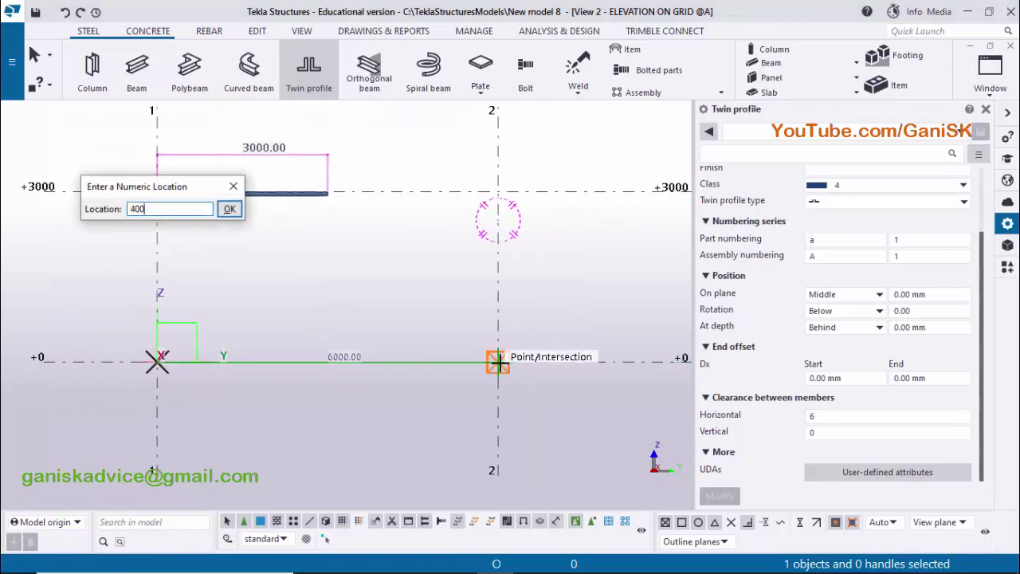
pyautogui.write('0')
pyautogui.press('Return')
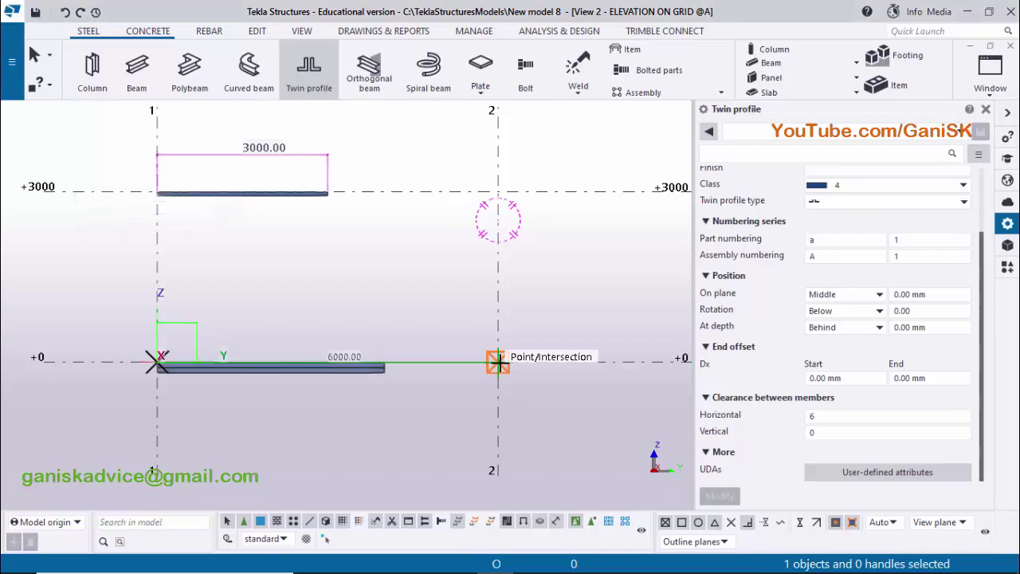
pyautogui.scroll(3, 350, 375)
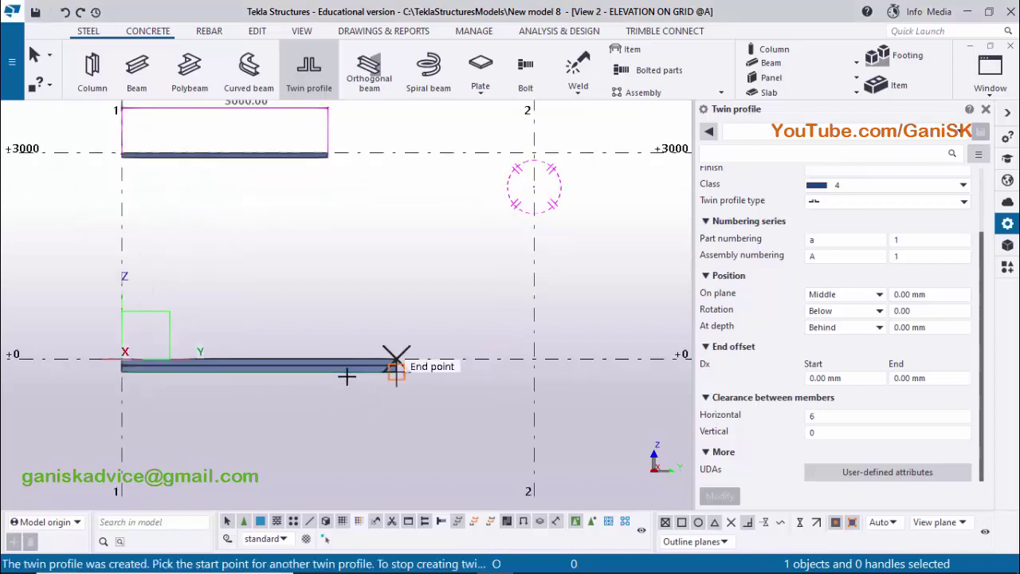
pyautogui.rightClick(520, 220)
pyautogui.click(537, 231)
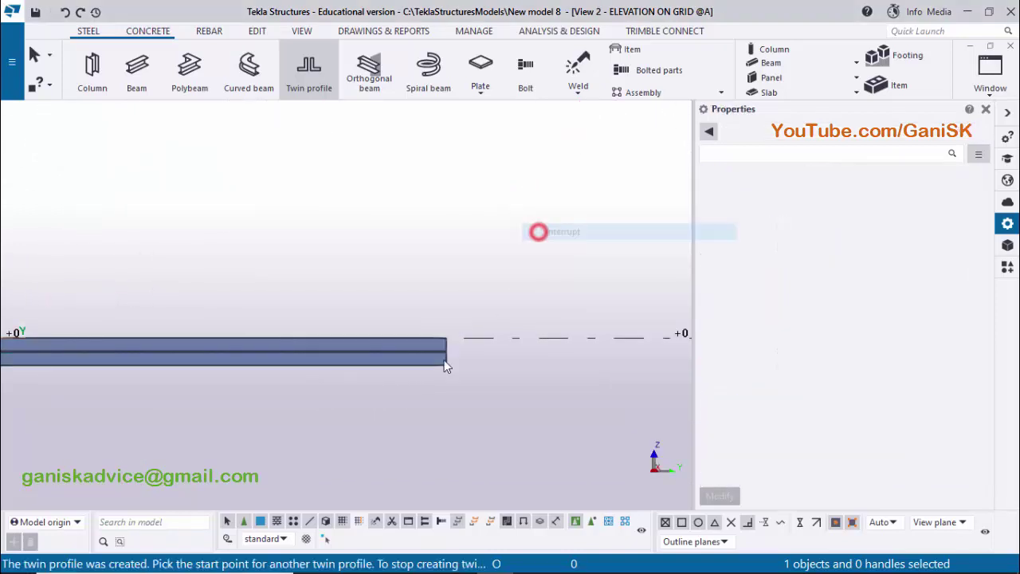
# - Examine the free end of the new +0 member and its angle arrangement, then view it together with the +3000 member
pyautogui.scroll(3, 452, 360)
pyautogui.scroll(-4, 463, 356)
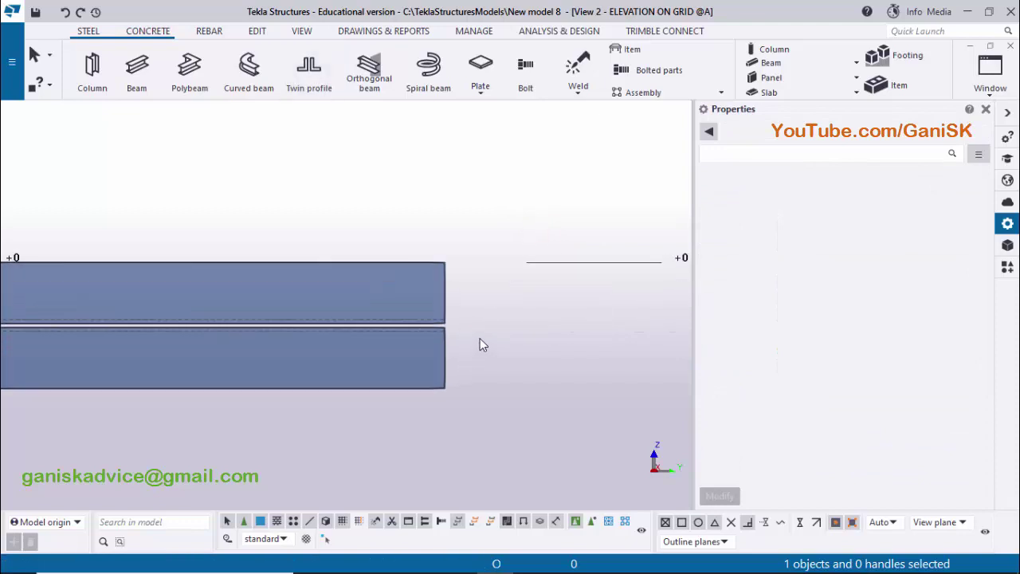
pyautogui.scroll(3, 445, 339)
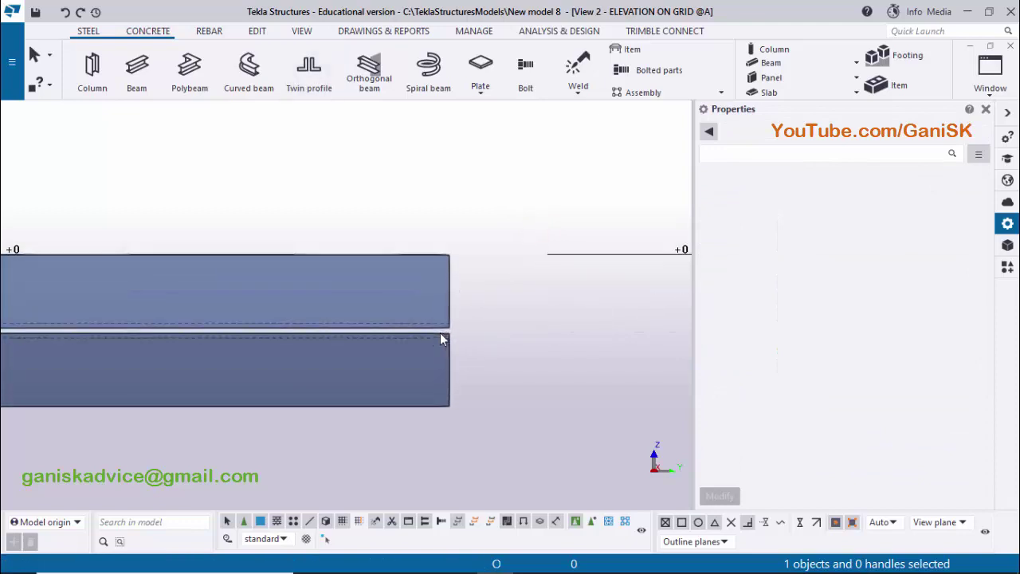
pyautogui.scroll(-1, 449, 335)
pyautogui.scroll(-2, 423, 235)
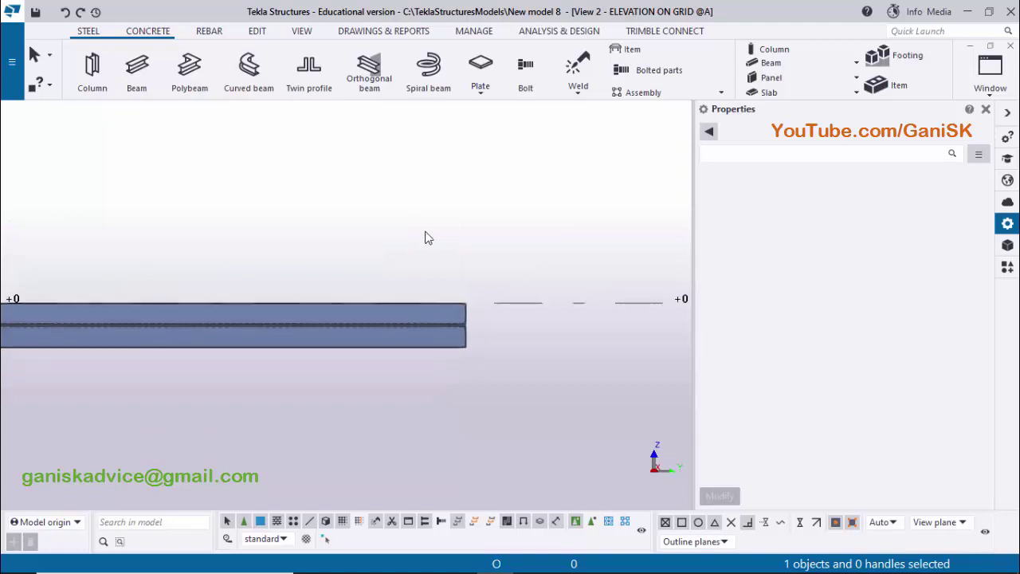
pyautogui.scroll(-1, 396, 412)
pyautogui.moveTo(396, 412); pyautogui.dragTo(374, 510, button='middle')
pyautogui.scroll(-2, 380, 292)
pyautogui.moveTo(380, 293); pyautogui.dragTo(375, 326, button='middle')
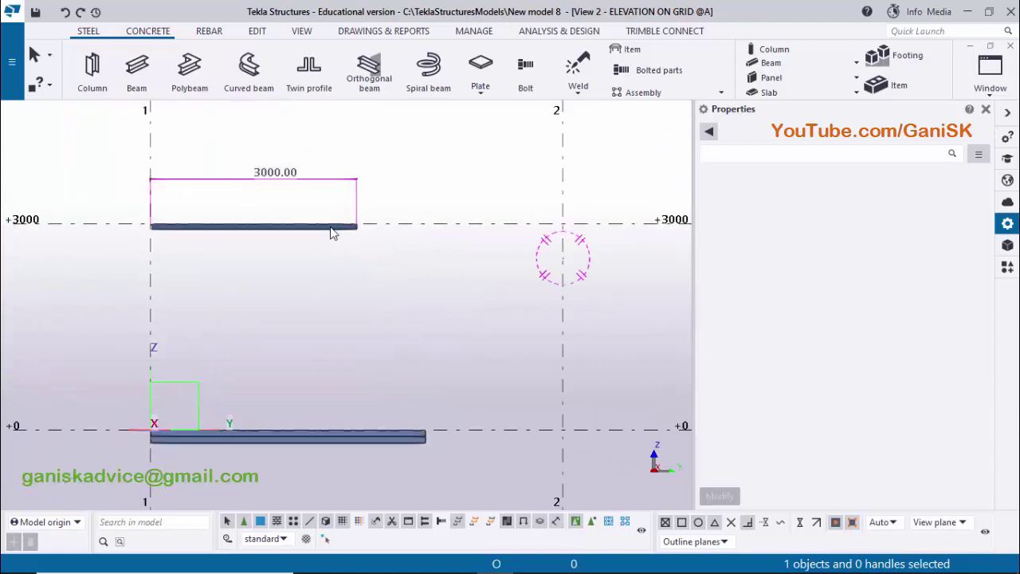
pyautogui.scroll(2, 303, 246)
# - Close the properties and switch to the ELEVATION ON GRID @1 view
pyautogui.click(986, 109)
pyautogui.click(990, 72)
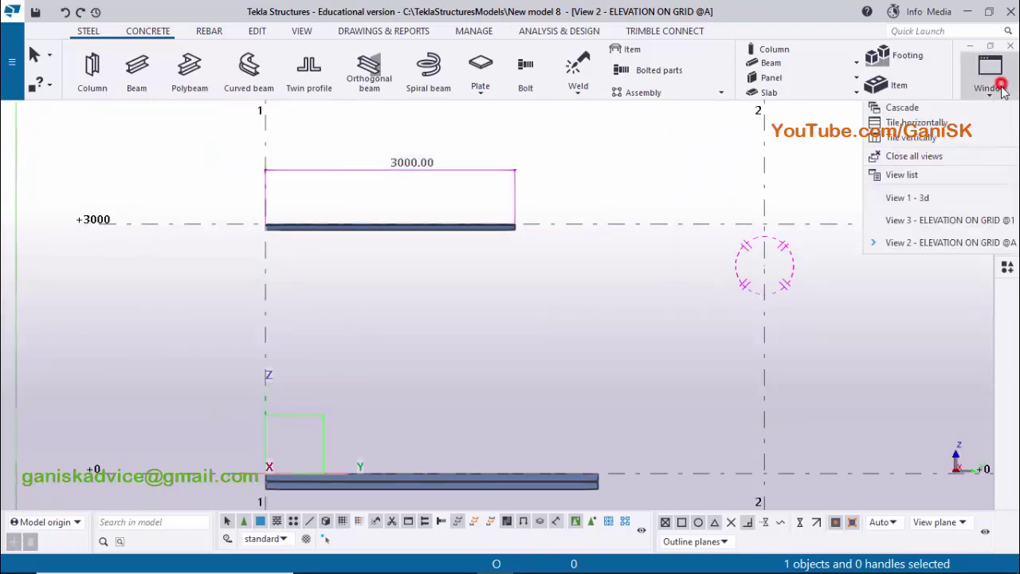
pyautogui.click(980, 220)
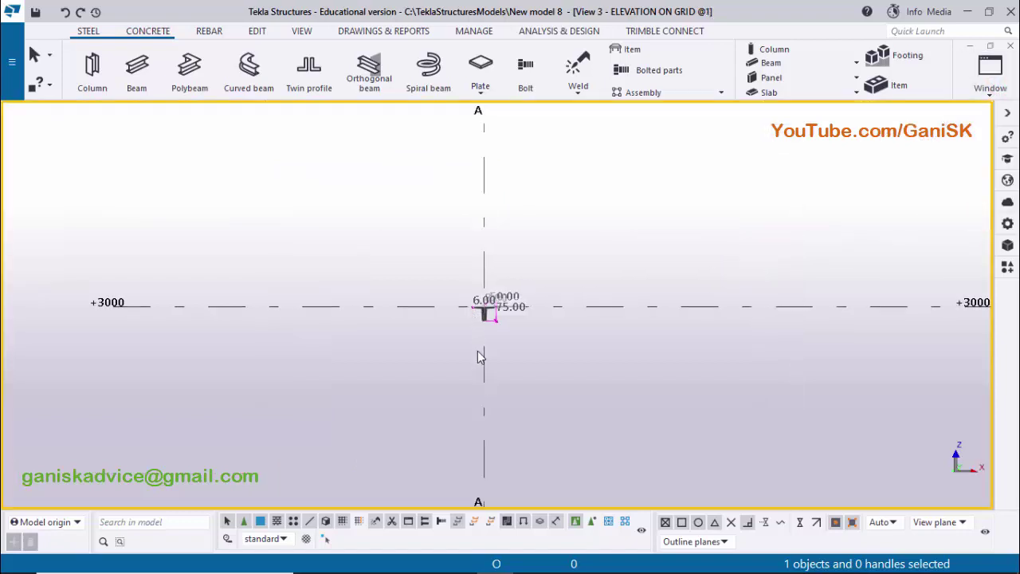
# - Examine the dimensioned twin angle section at +3000 and compare its orientation with the new section at +0
pyautogui.scroll(3, 491, 412)
pyautogui.scroll(-2, 489, 419)
pyautogui.scroll(1, 489, 410)
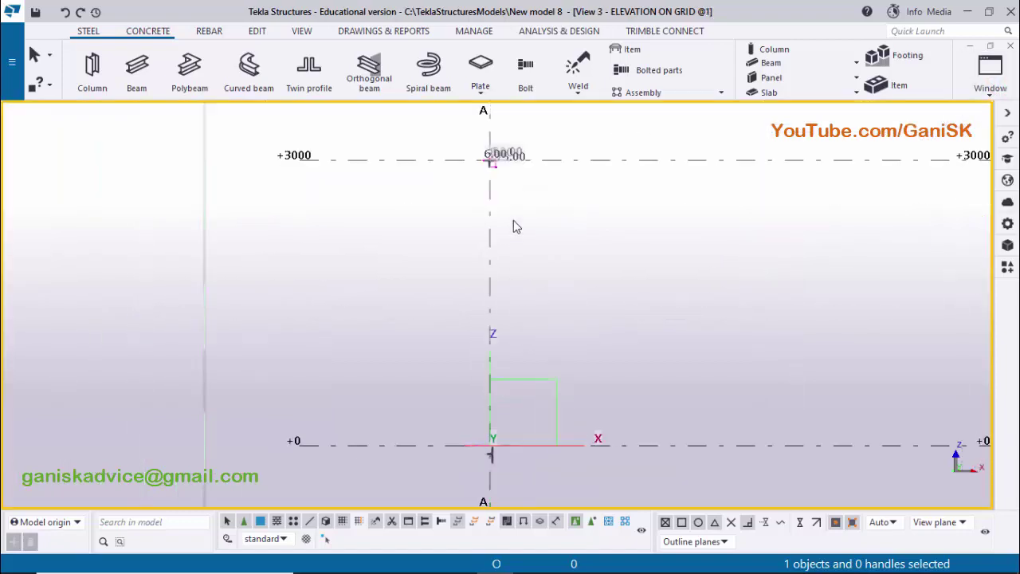
pyautogui.scroll(3, 515, 225)
pyautogui.scroll(6, 469, 297)
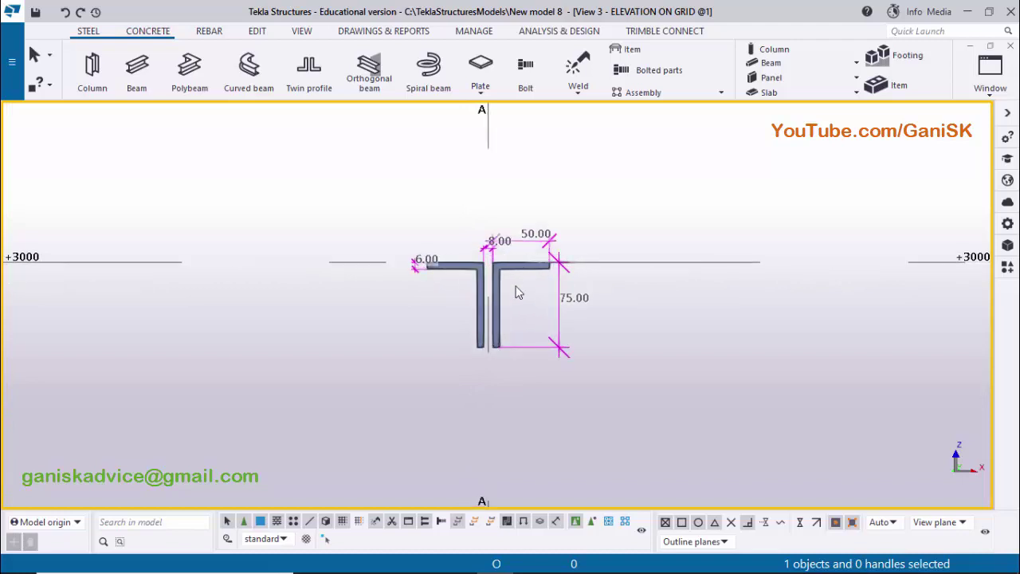
pyautogui.scroll(-6, 510, 337)
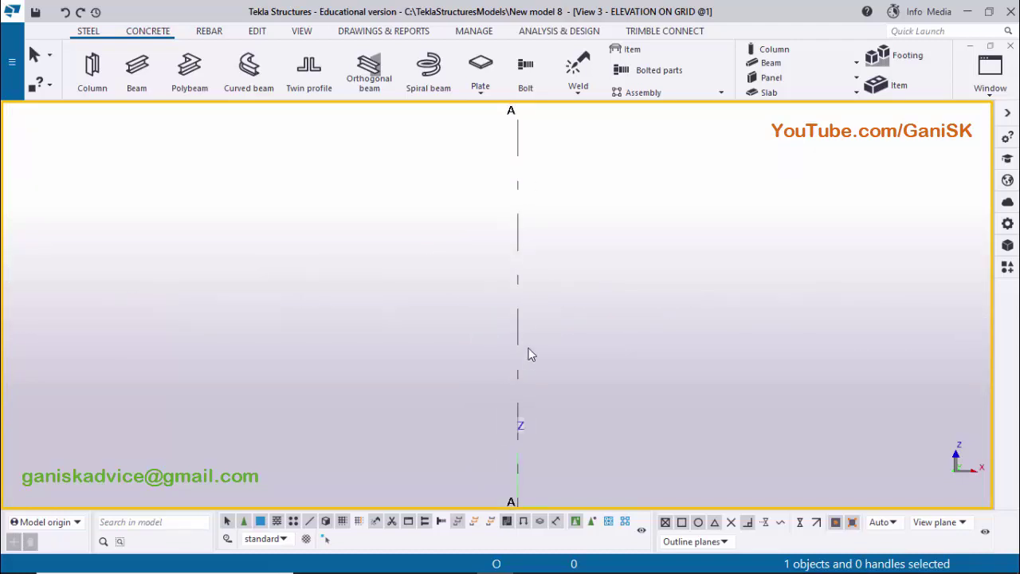
pyautogui.scroll(-2, 529, 359)
pyautogui.scroll(4, 535, 286)
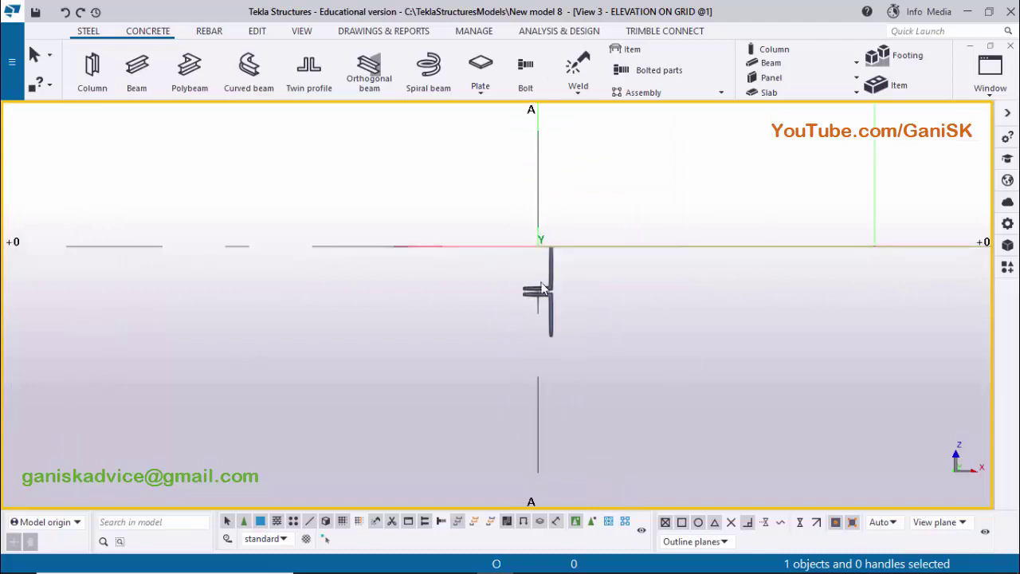
# - Delete the twin profile member at +0 in the ELEVATION ON GRID @A view
pyautogui.scroll(2, 542, 283)
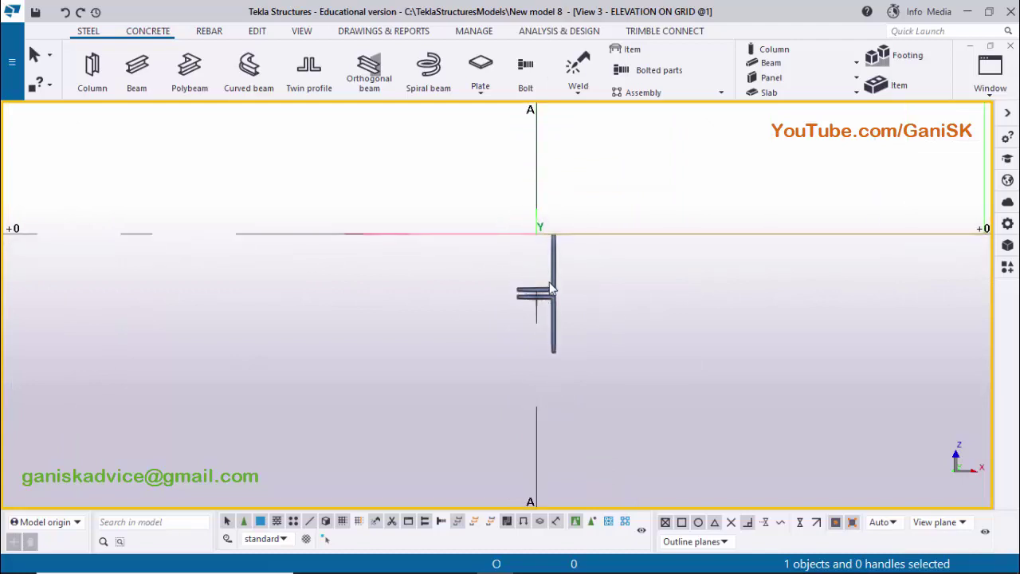
pyautogui.scroll(1, 531, 271)
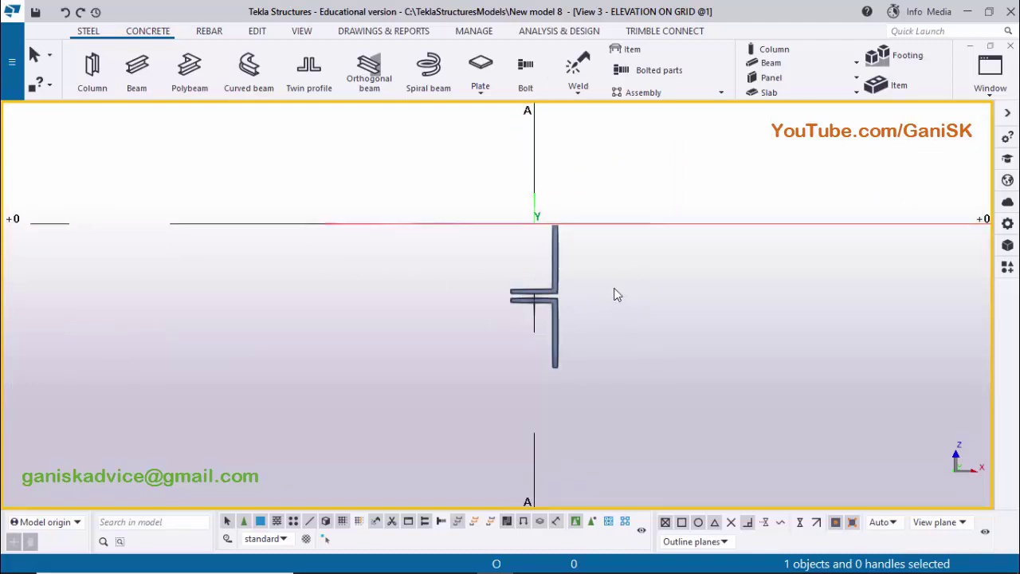
pyautogui.scroll(-3, 589, 303)
pyautogui.click(990, 70)
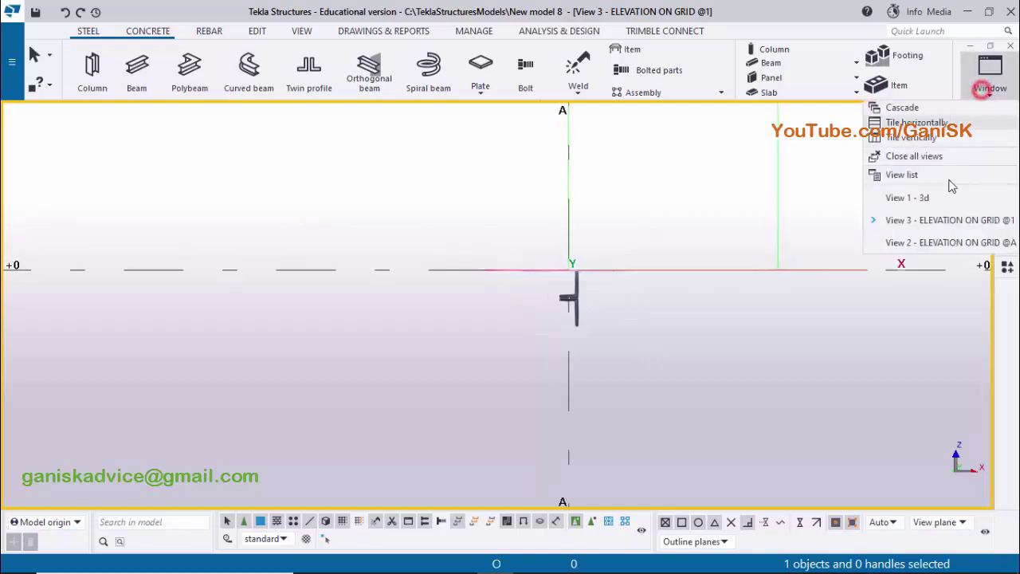
pyautogui.click(926, 242)
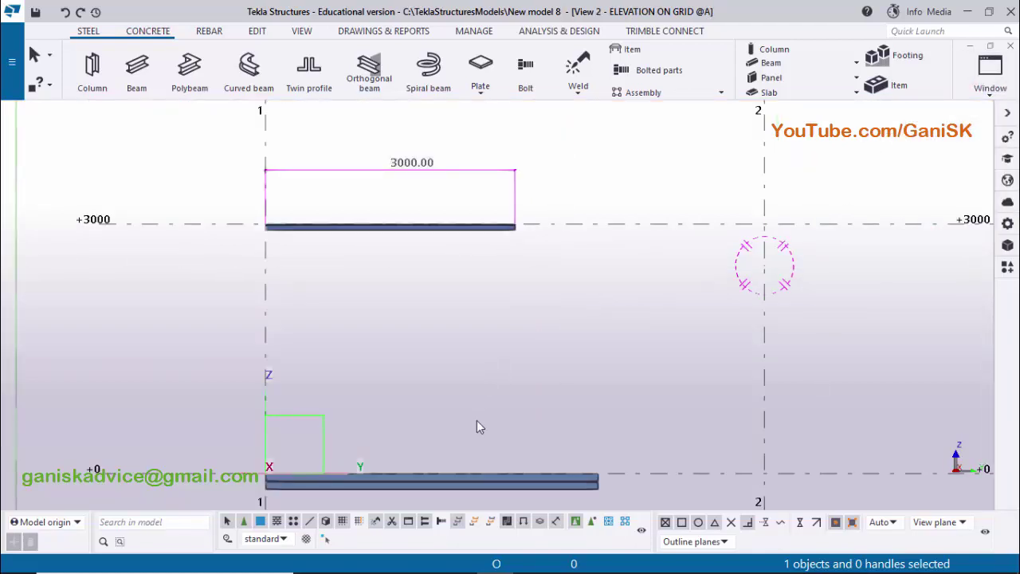
pyautogui.scroll(5, 518, 324)
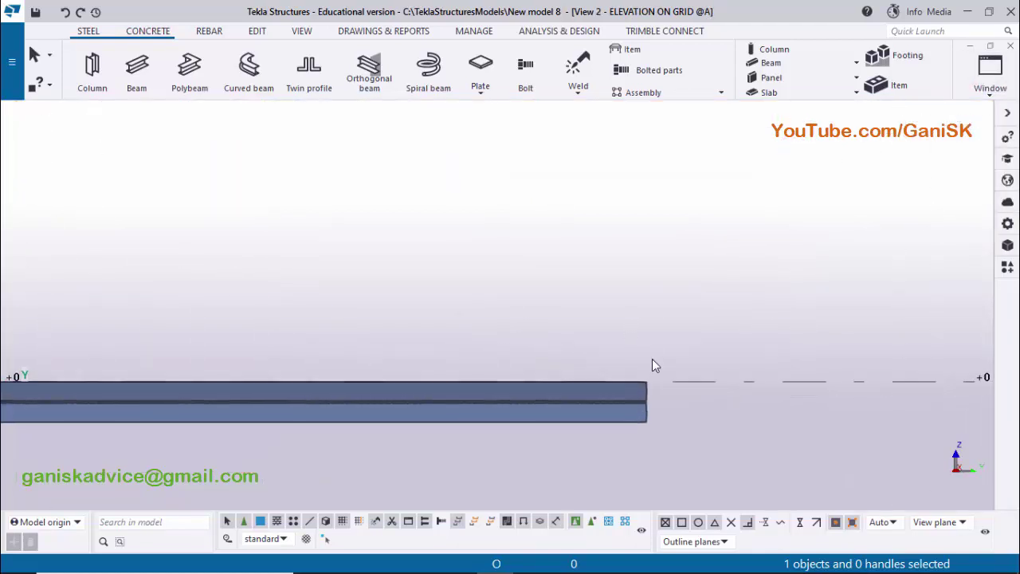
pyautogui.moveTo(676, 383); pyautogui.dragTo(592, 335)
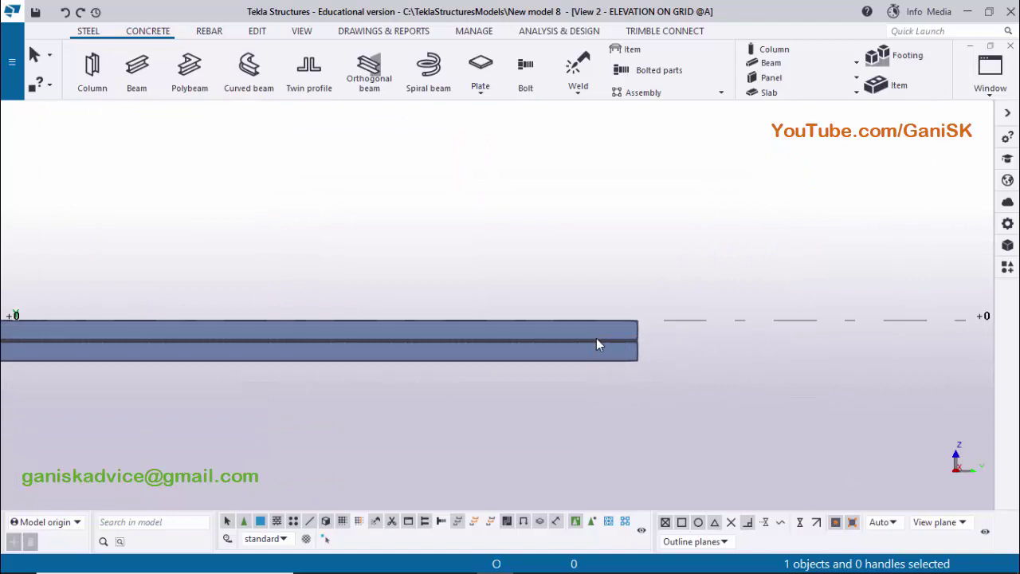
pyautogui.press('Delete')
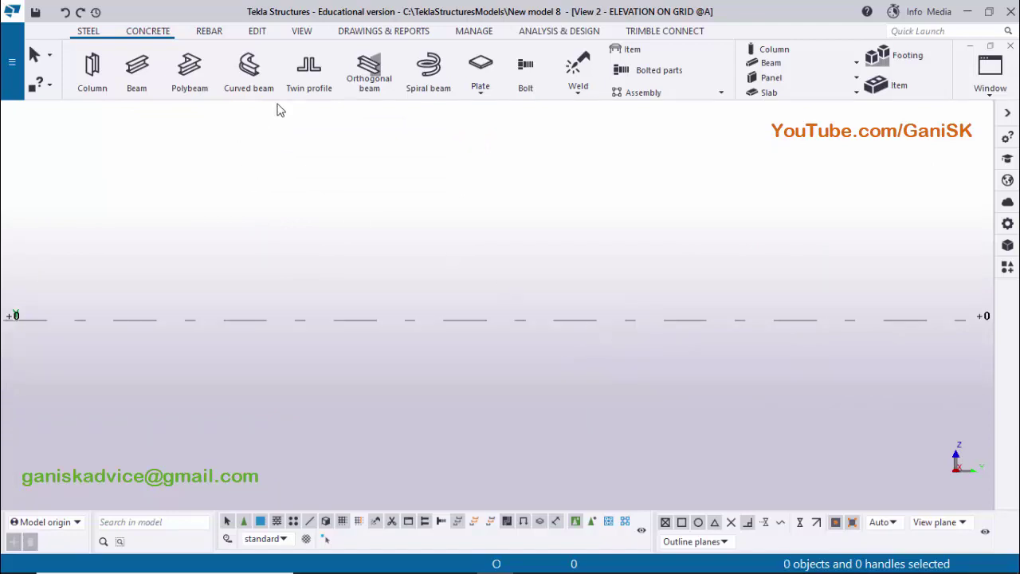
# - Restart the Twin profile command with its properties shown and set the rotation to Front
pyautogui.click(311, 70)
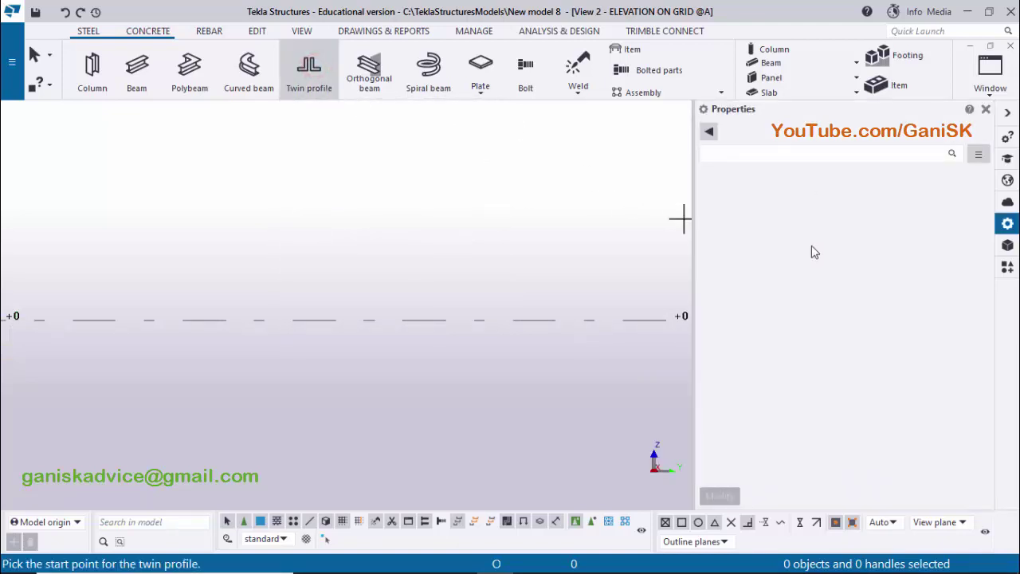
pyautogui.click(311, 70)
pyautogui.scroll(-3, 883, 297)
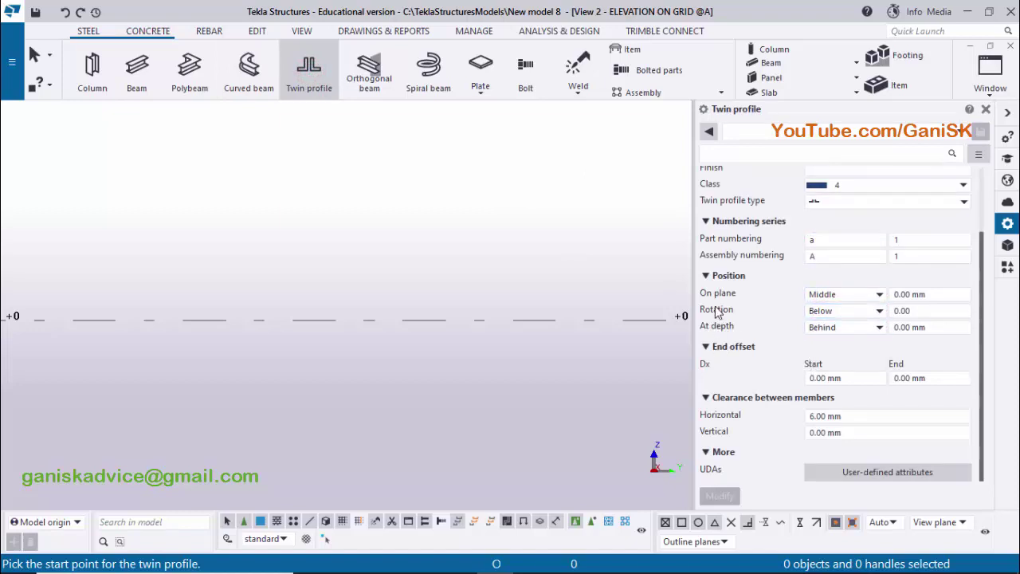
pyautogui.click(821, 314)
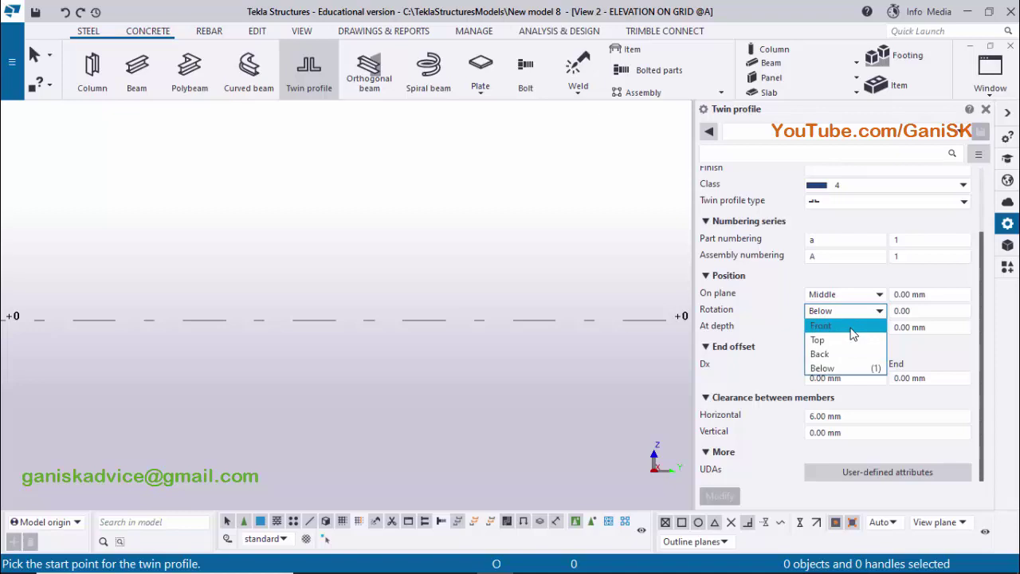
pyautogui.click(851, 328)
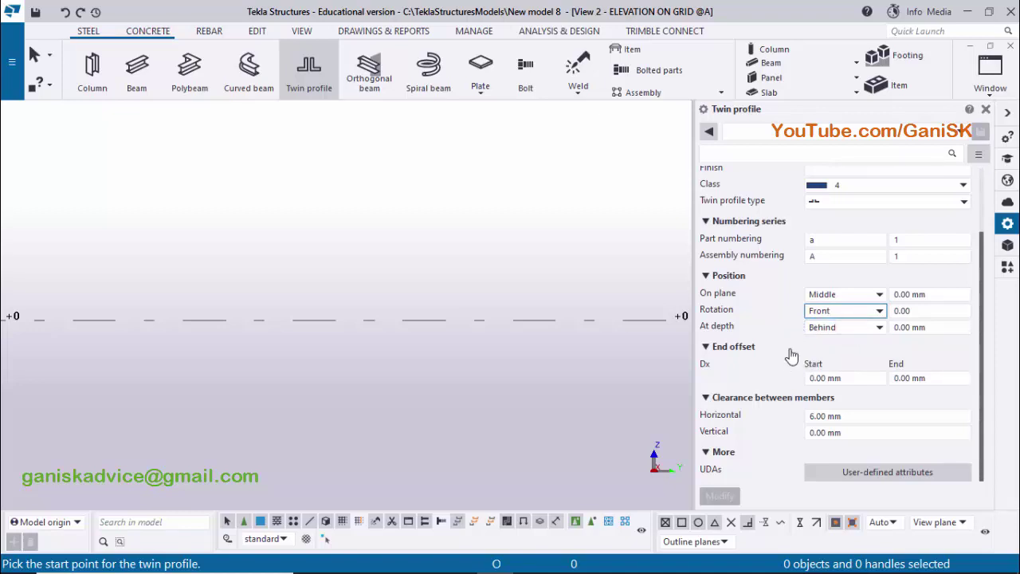
# - Place the twin profile from the grid 1 and +0 intersection, 4000 mm toward grid 2, and close the properties and the command
pyautogui.scroll(-5, 312, 359)
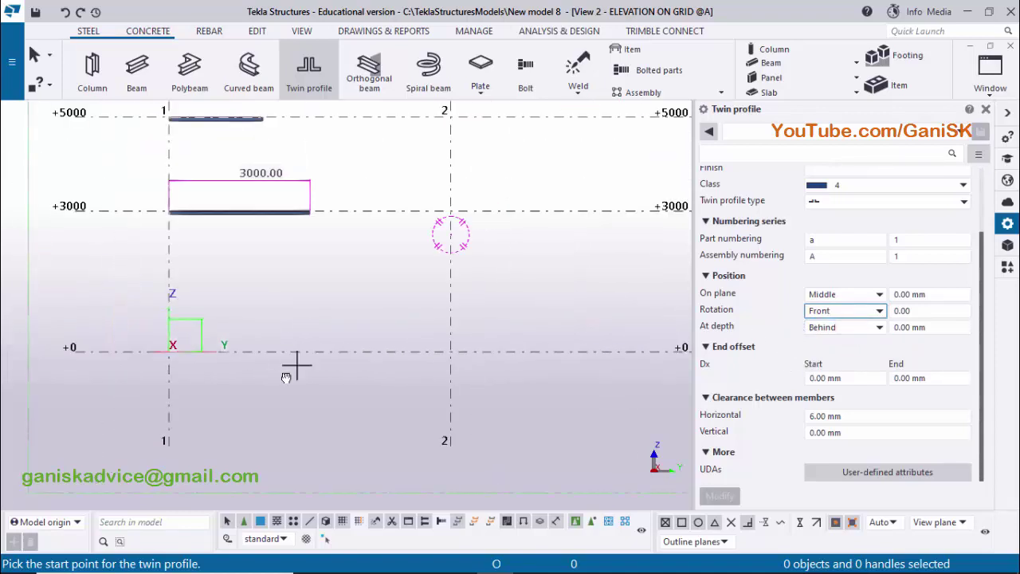
pyautogui.scroll(2, 243, 379)
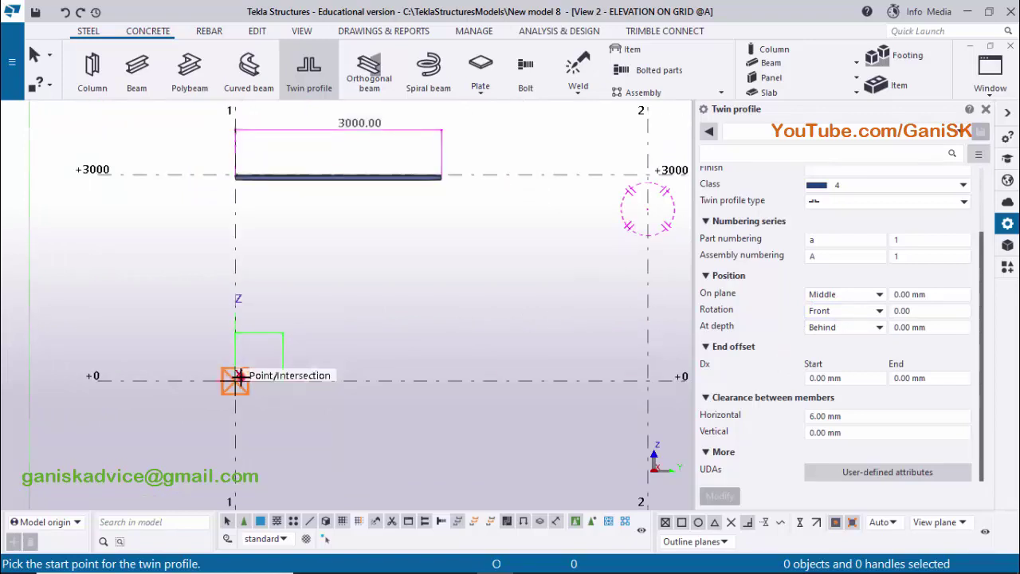
pyautogui.click(235, 380)
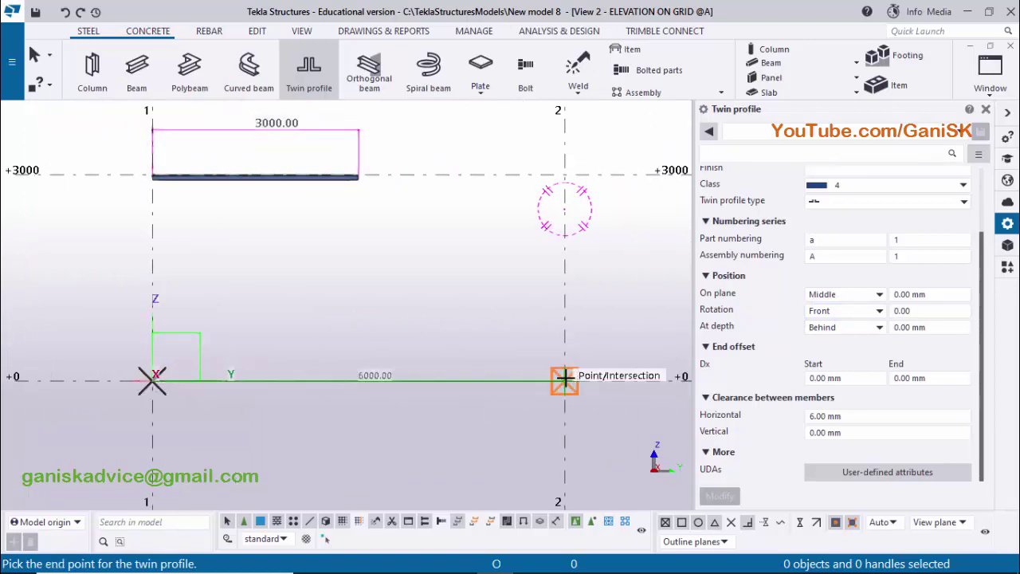
pyautogui.write('4000')
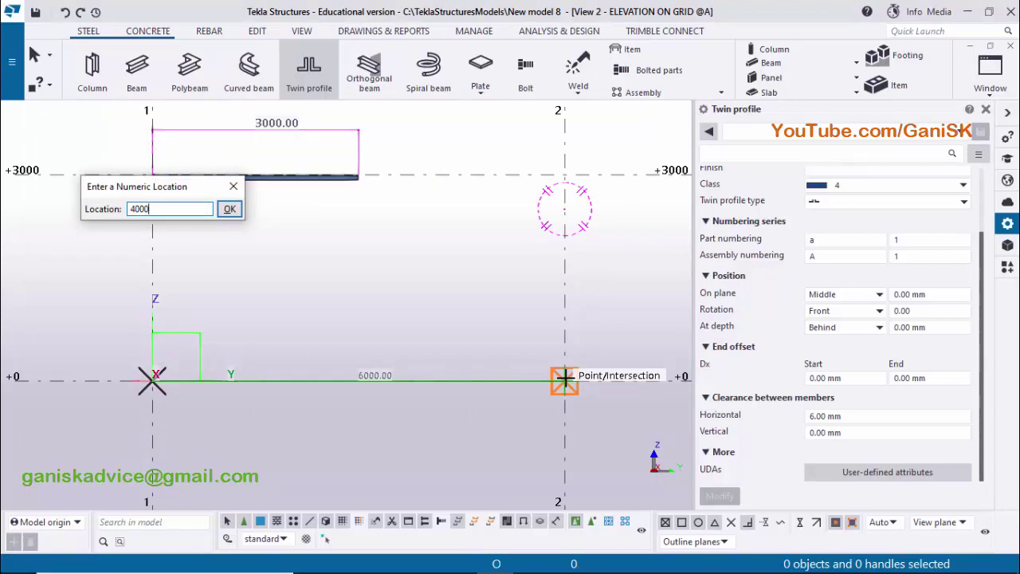
pyautogui.press('Return')
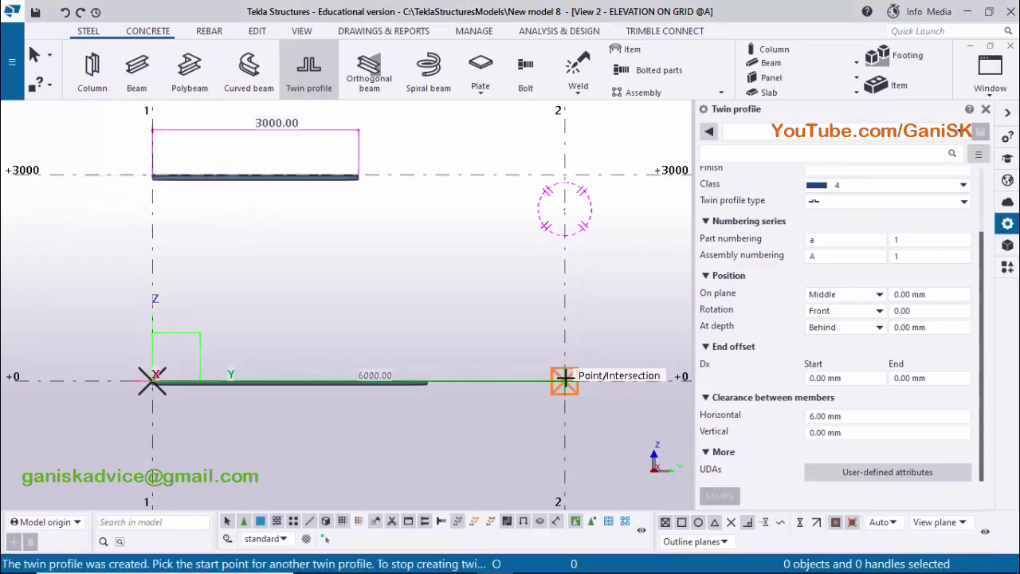
pyautogui.click(986, 109)
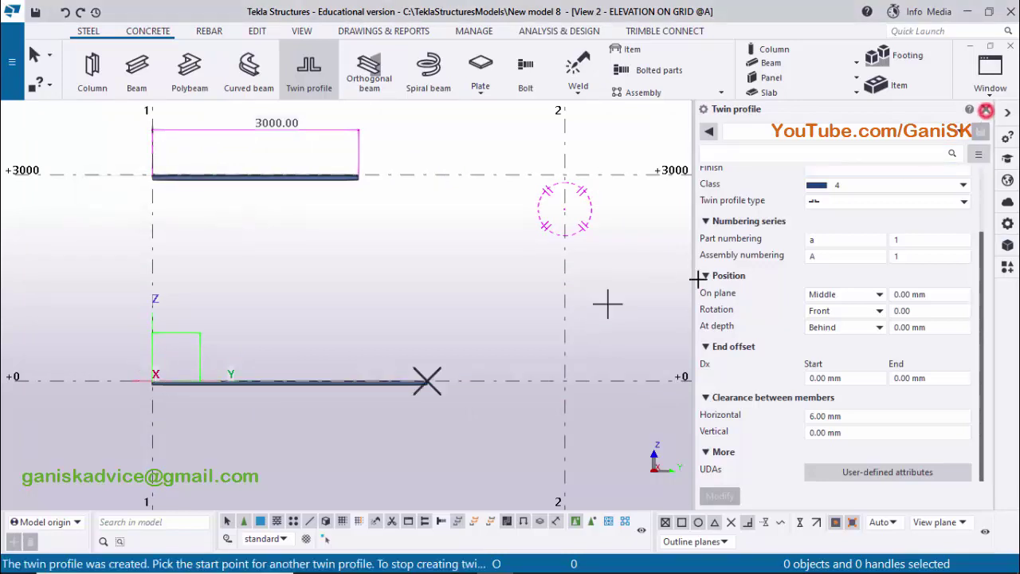
pyautogui.rightClick(545, 285)
pyautogui.click(558, 286)
# - Inspect the free end of the new +0 member, and bring up its section in the ELEVATION ON GRID @1 view
pyautogui.scroll(10, 592, 409)
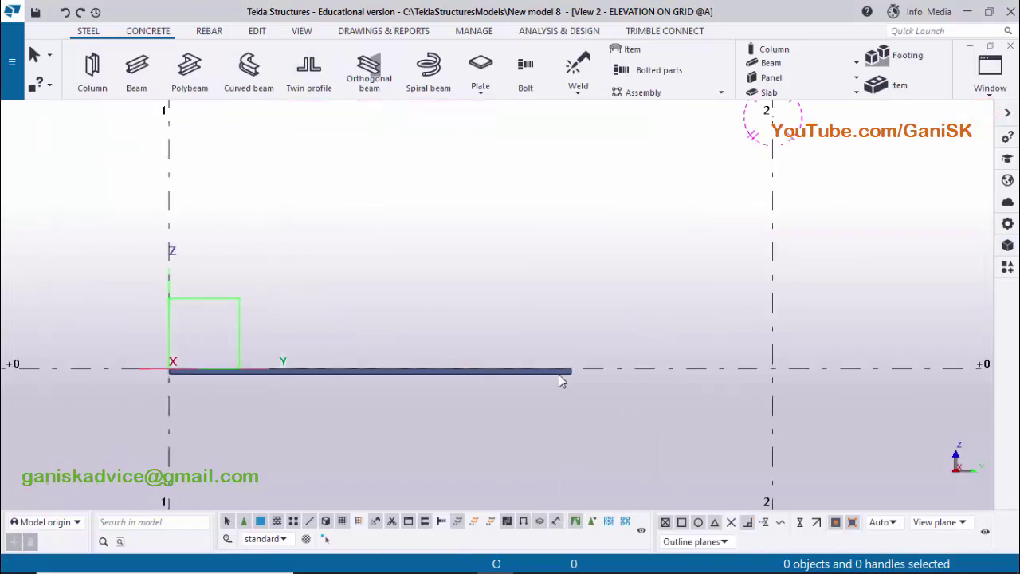
pyautogui.scroll(-3, 577, 378)
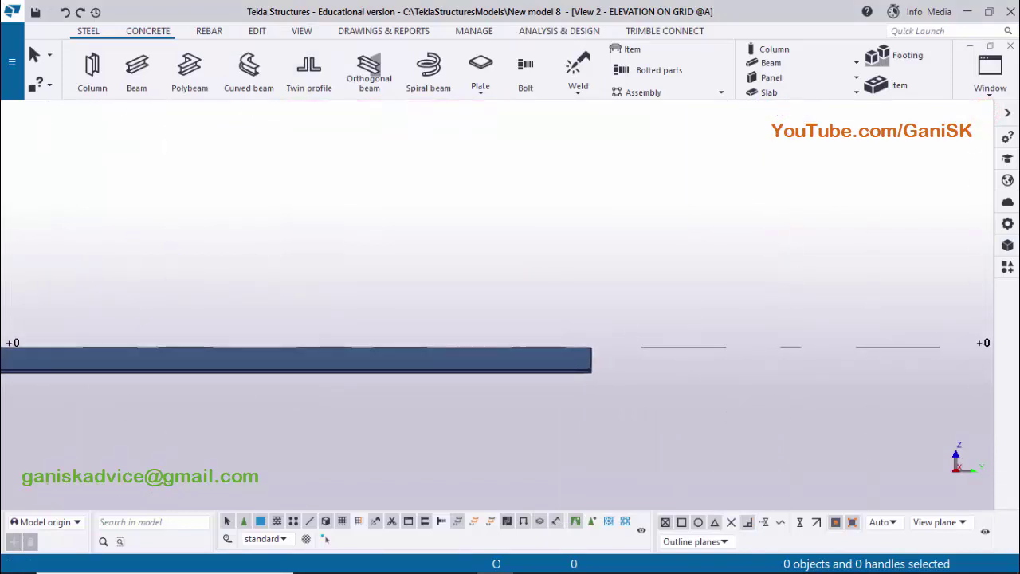
pyautogui.click(990, 71)
pyautogui.click(954, 222)
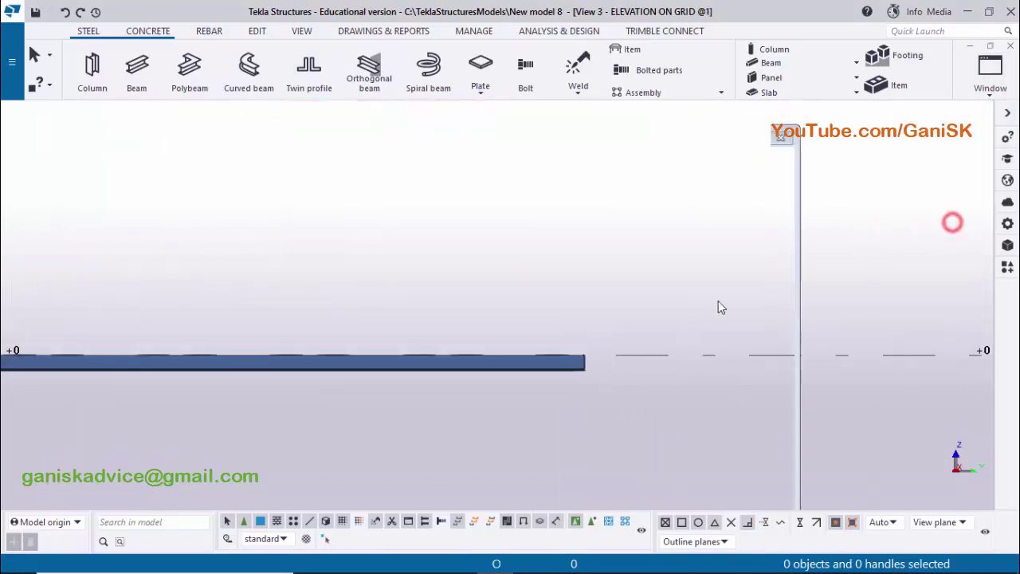
pyautogui.scroll(5, 623, 308)
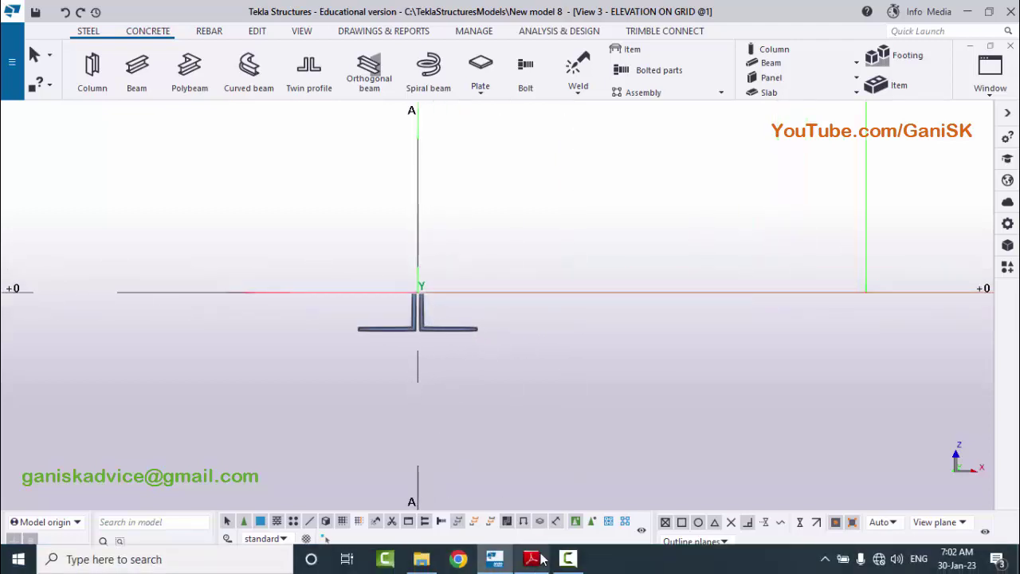
# - Compare the angle arrangement of the +0 section with section C-C of the PDF in Adobe Reader, and return to Tekla Structures
pyautogui.click(531, 560)
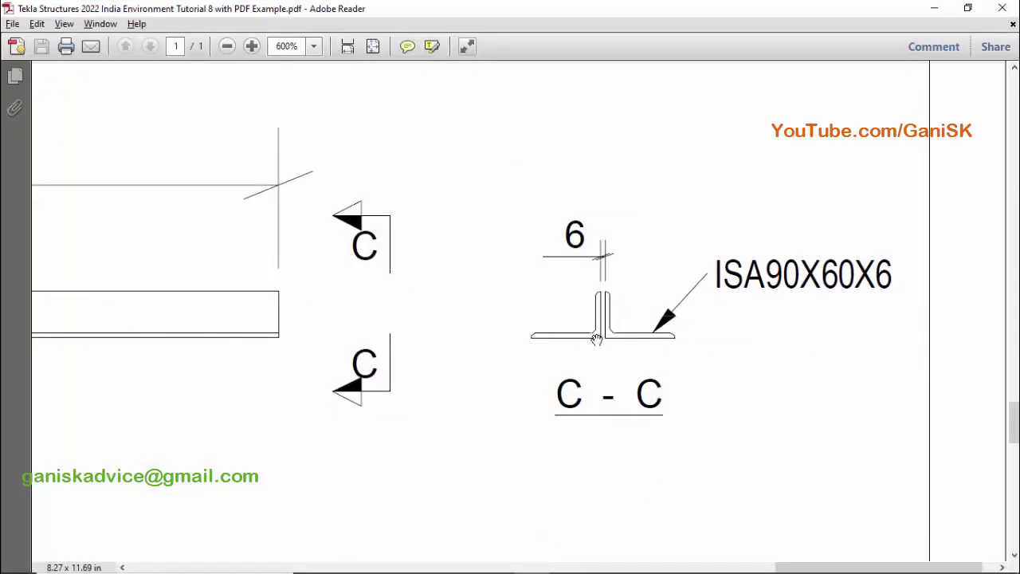
pyautogui.click(494, 560)
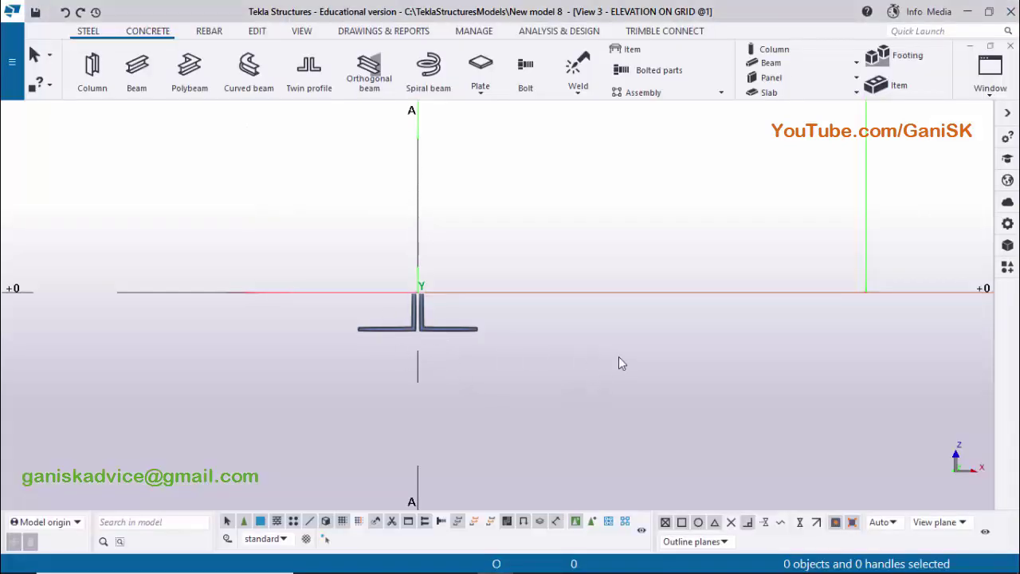
pyautogui.hotkey('alt', 'Tab')
pyautogui.hotkey('alt', 'Tab')
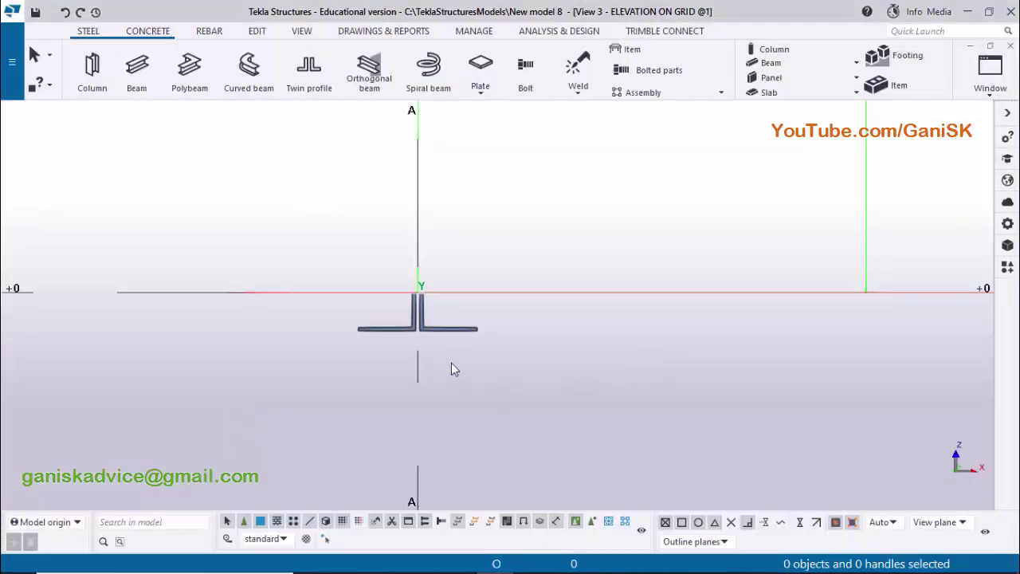
pyautogui.scroll(5, 446, 313)
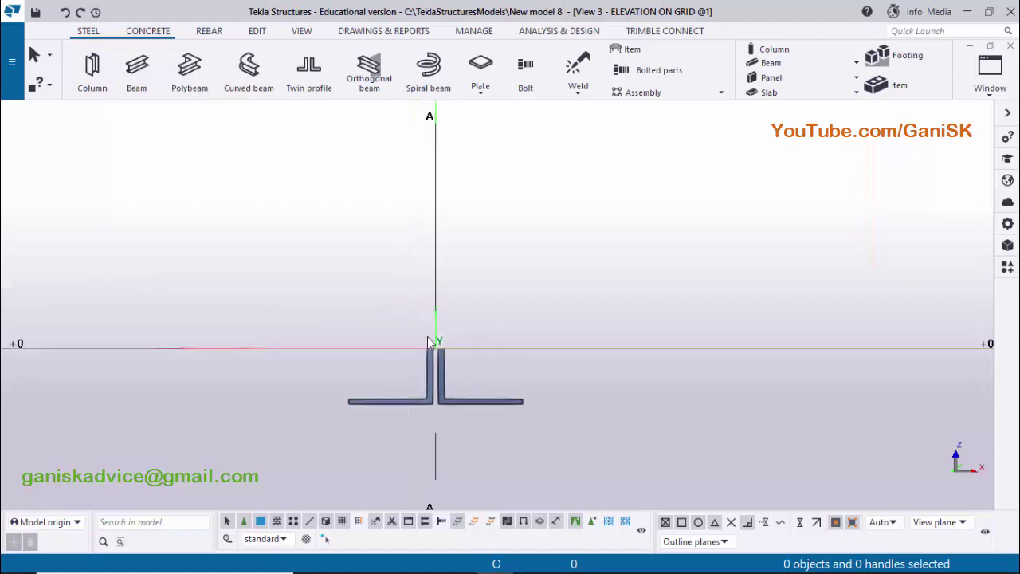
pyautogui.hotkey('alt', 'Tab')
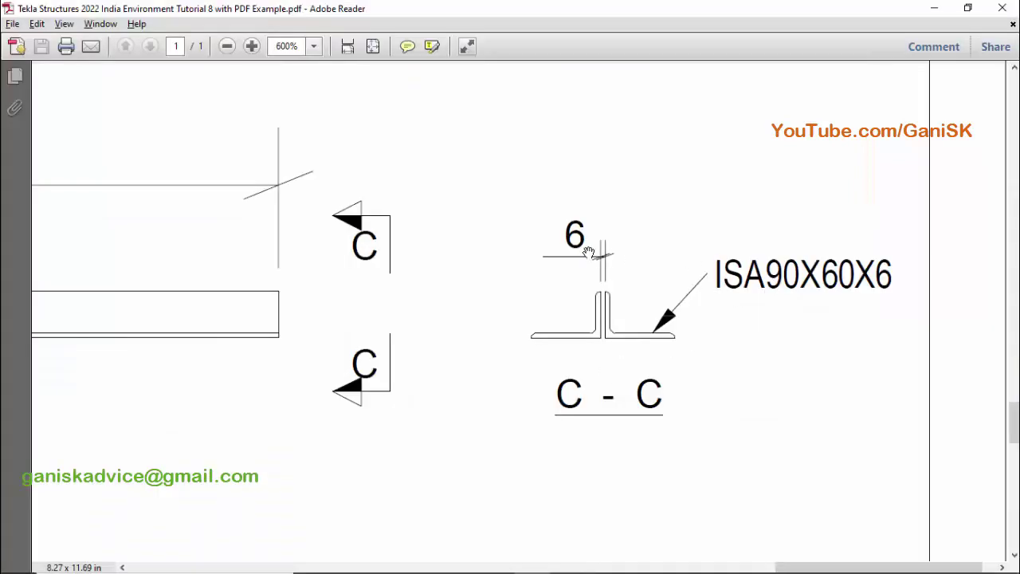
pyautogui.hotkey('alt', 'Tab')
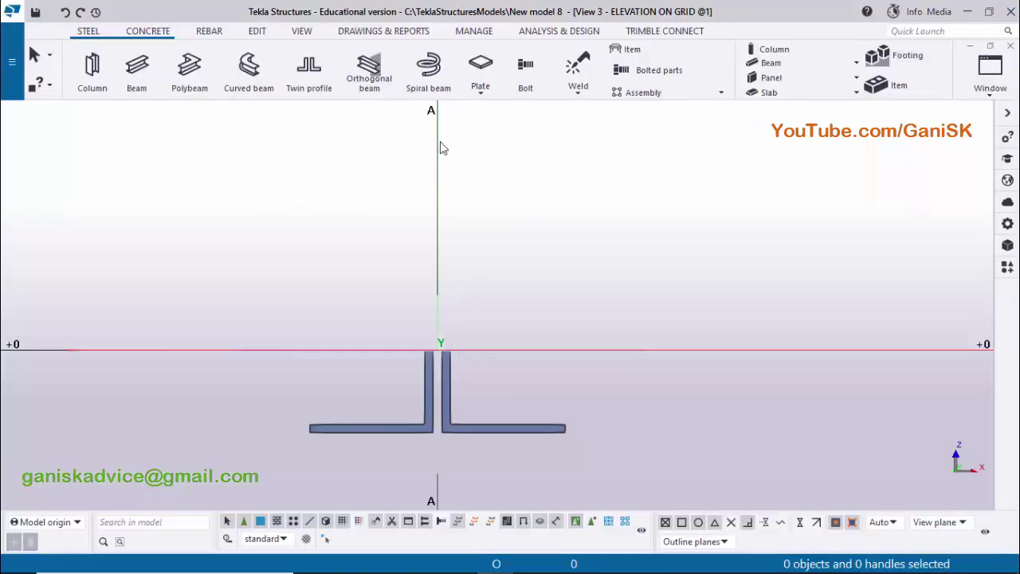
# - Measure the horizontal gap between the two vertical angle legs at +0, placing the dimension above the section
pyautogui.click(256, 31)
pyautogui.click(695, 86)
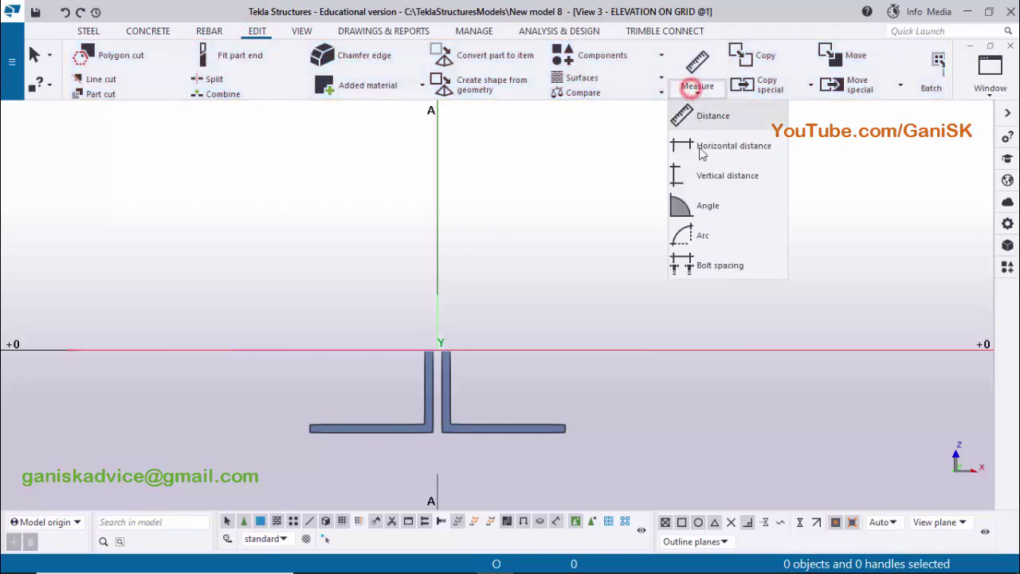
pyautogui.click(712, 147)
pyautogui.scroll(2, 450, 339)
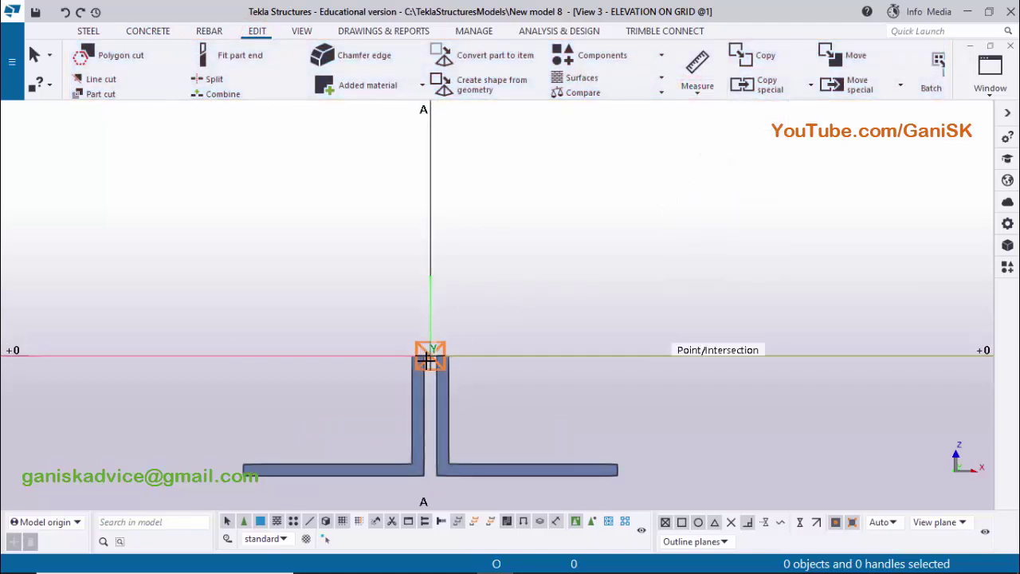
pyautogui.scroll(3, 428, 360)
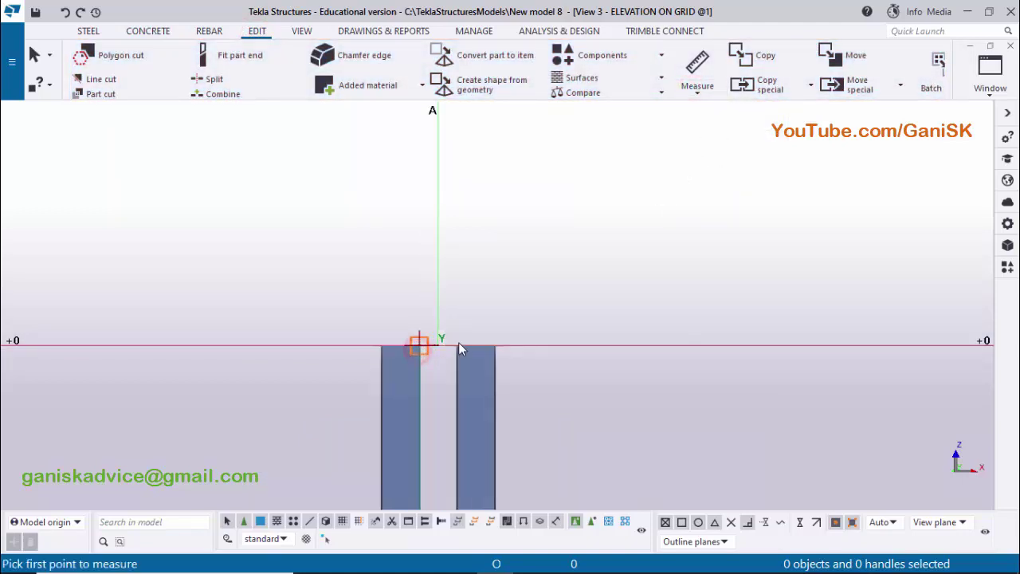
pyautogui.click(458, 343)
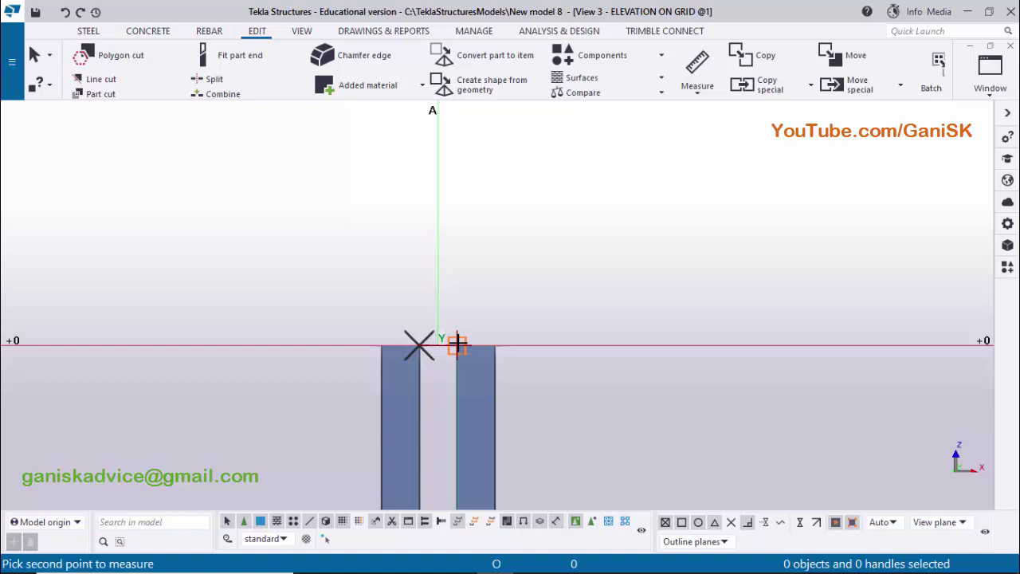
pyautogui.click(476, 268)
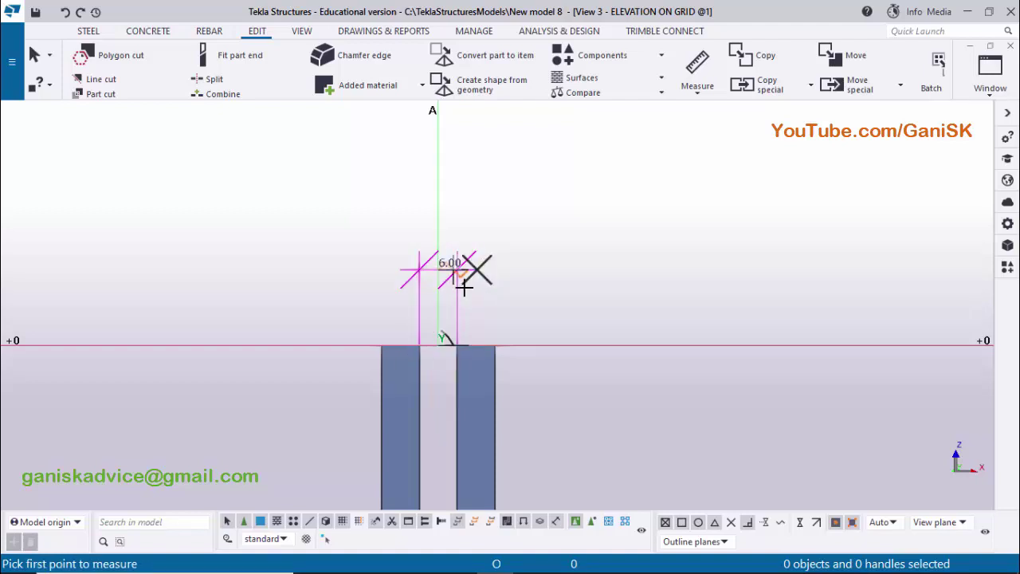
# - Check the dimensioned gap against section C-C in the PDF, and return to the legs of the +0 section in Tekla Structures
pyautogui.scroll(-4, 504, 289)
pyautogui.hotkey('alt', 'Tab')
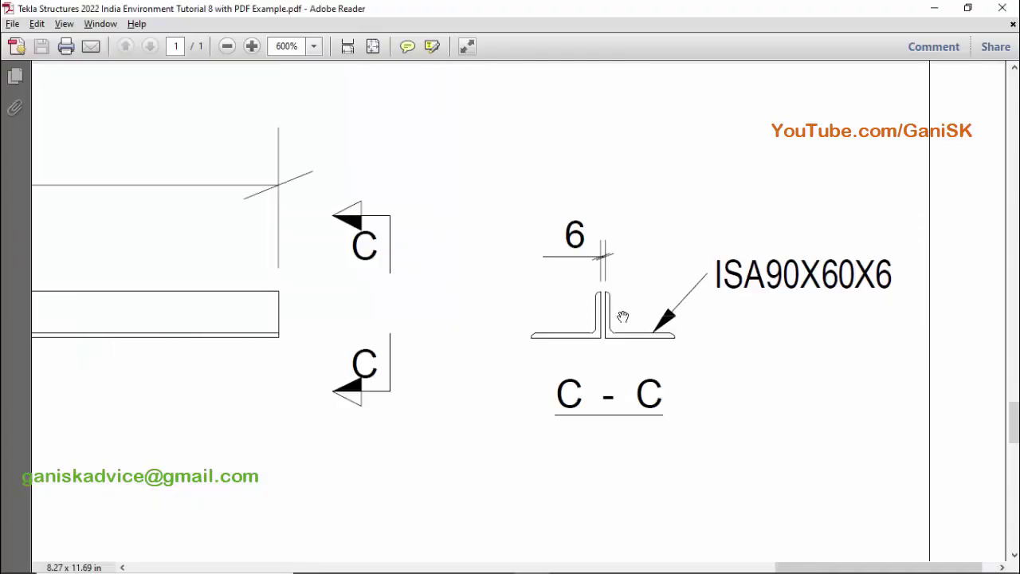
pyautogui.hotkey('alt', 'Tab')
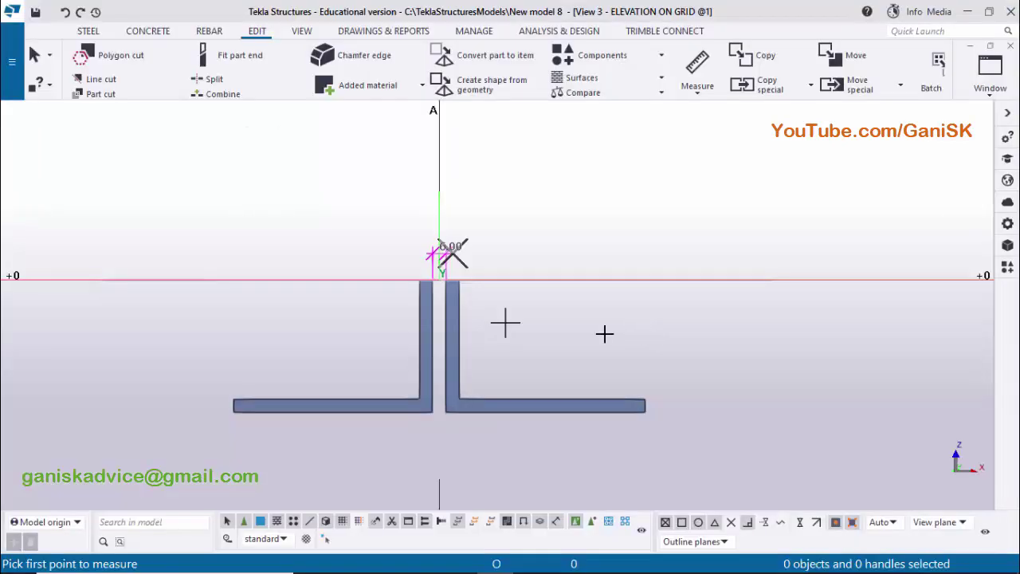
pyautogui.scroll(4, 457, 288)
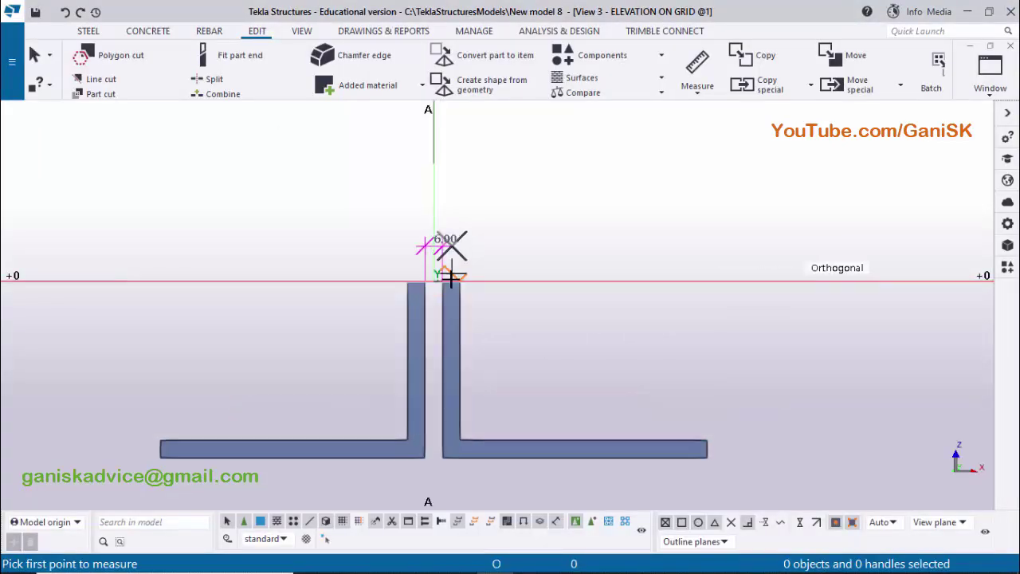
# - Dimension the vertical leg thickness of the angle on the +X side above the +0 section, and its horizontal leg width below
pyautogui.click(435, 284)
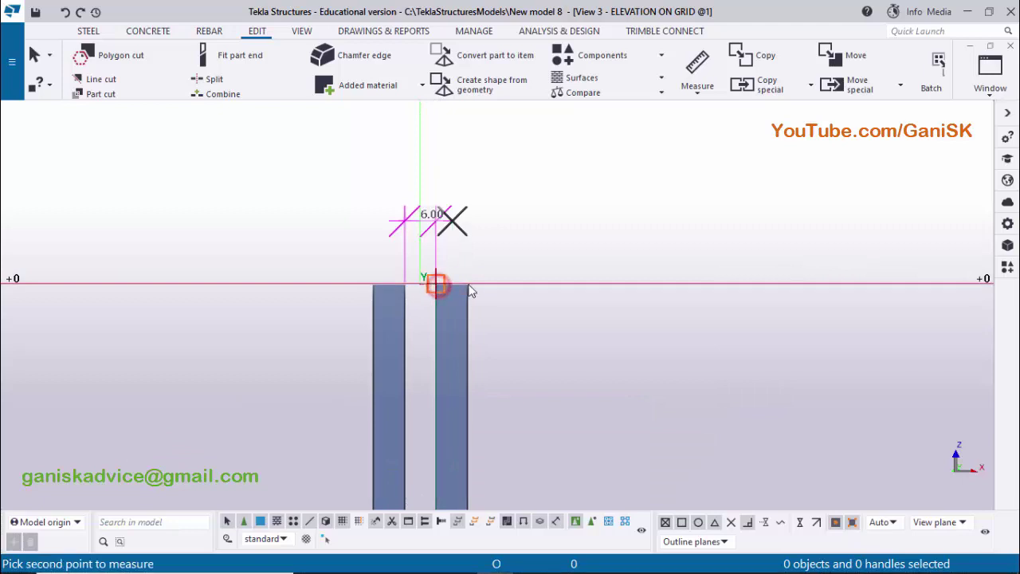
pyautogui.click(502, 255)
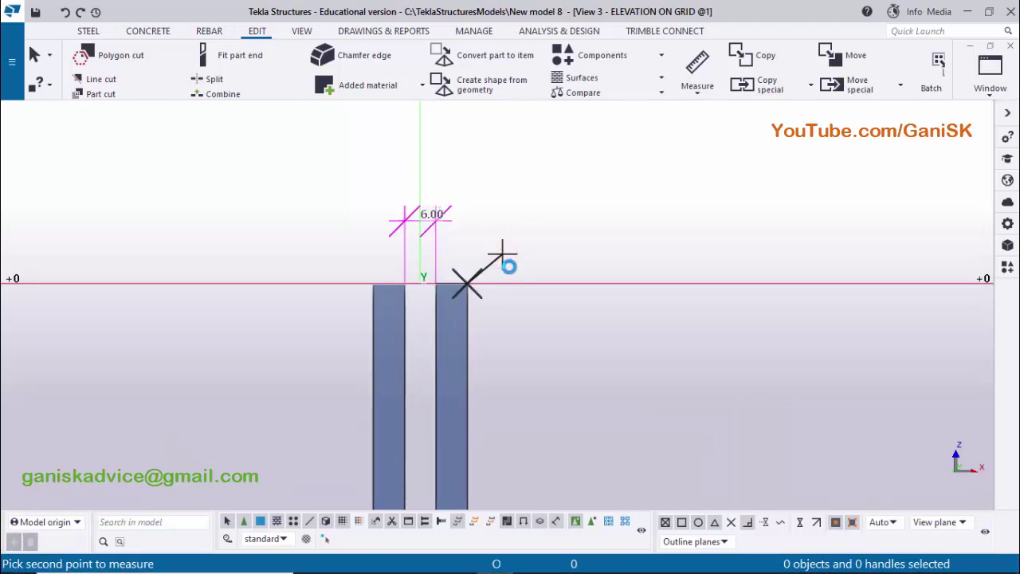
pyautogui.scroll(-2, 503, 335)
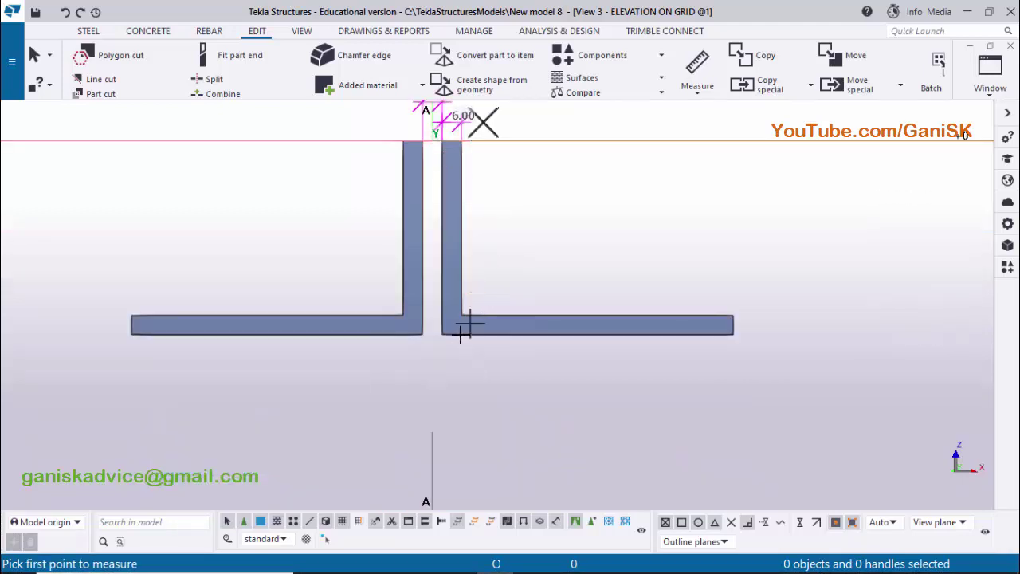
pyautogui.scroll(3, 466, 326)
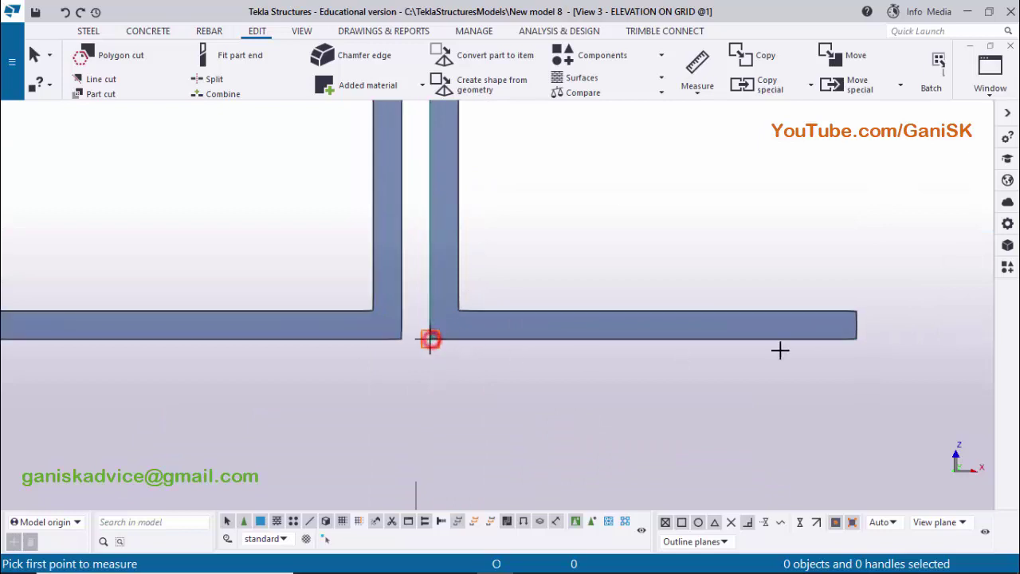
pyautogui.click(430, 338)
pyautogui.click(827, 373)
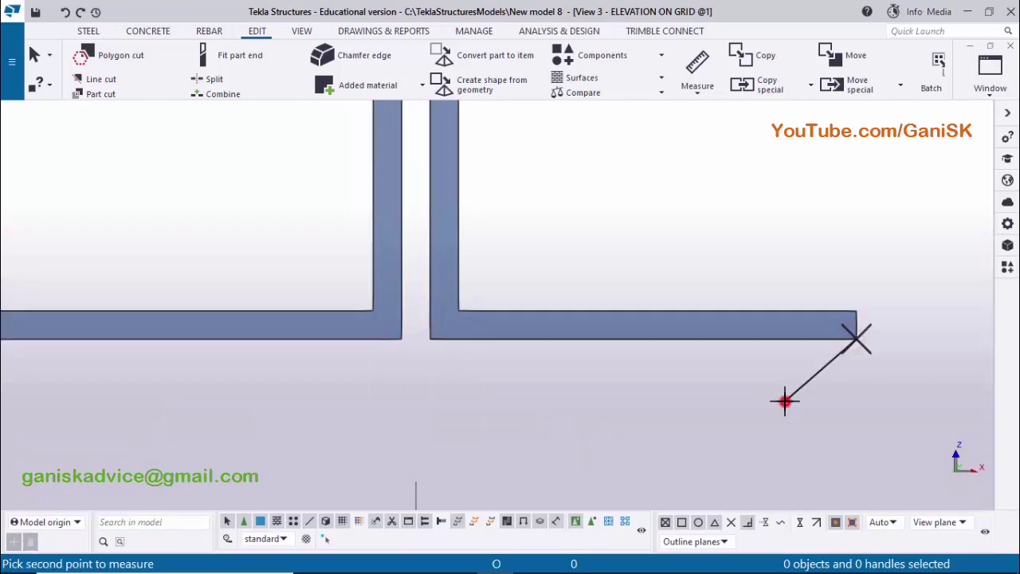
pyautogui.click(785, 403)
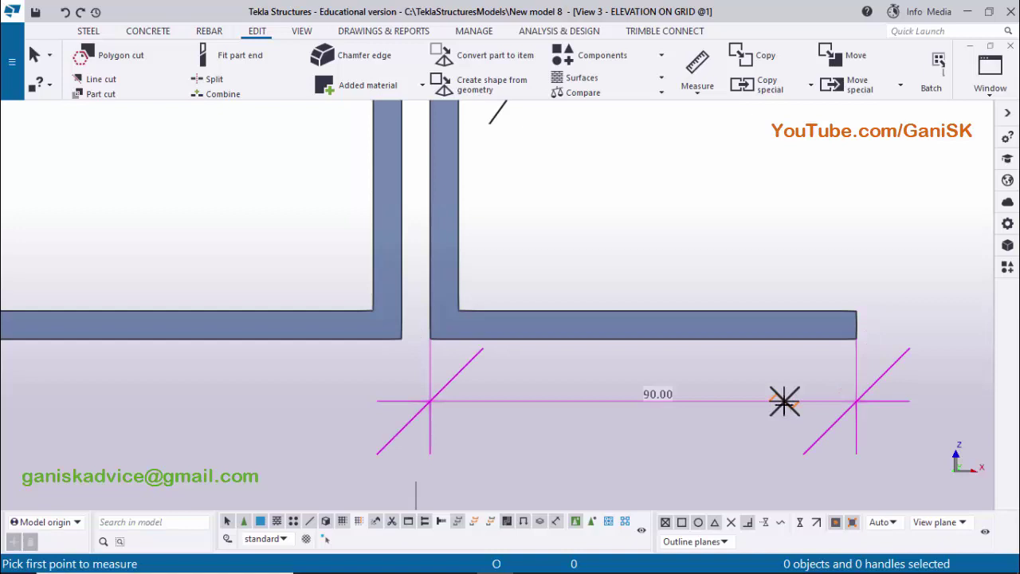
# - Measure the vertical leg height of the other angle in the +0 section, placing the dimension beyond the end of its horizontal leg
pyautogui.scroll(-3, 785, 403)
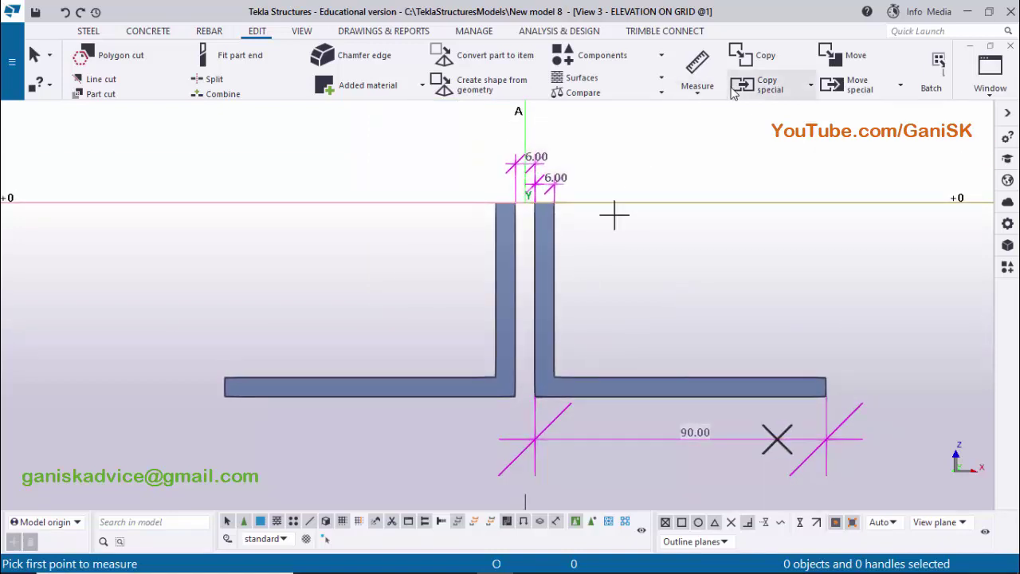
pyautogui.click(708, 93)
pyautogui.click(722, 177)
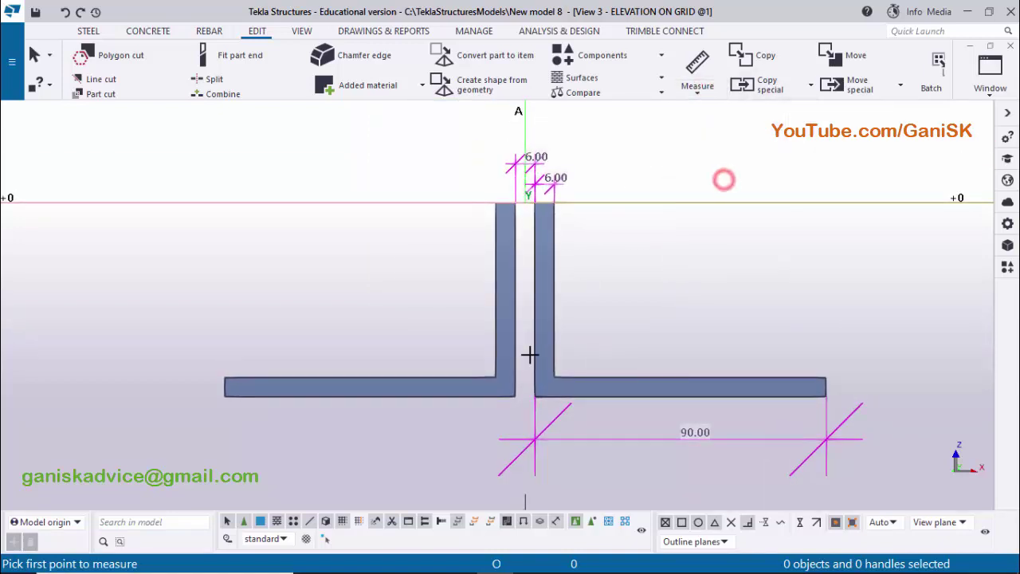
pyautogui.click(514, 392)
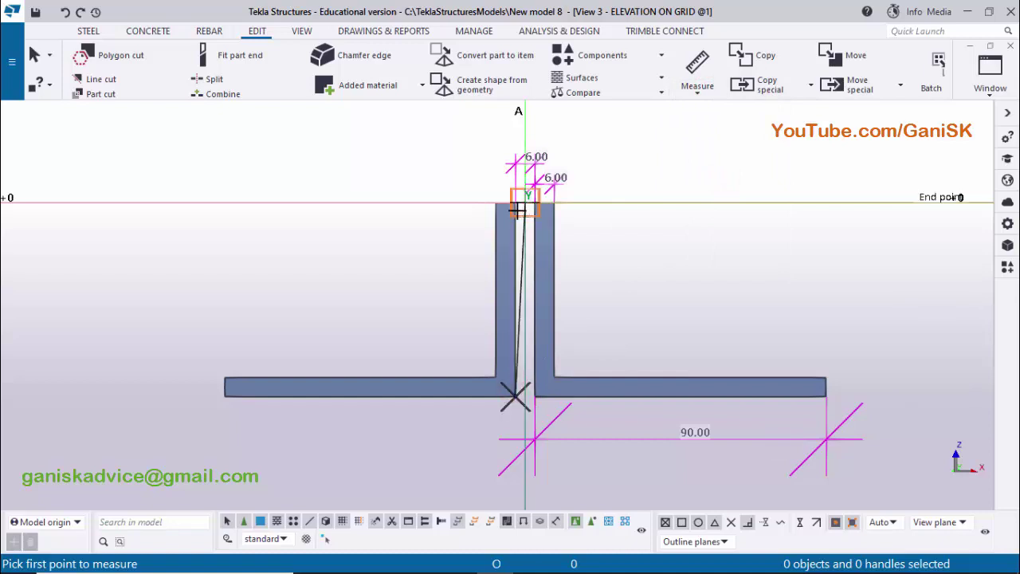
pyautogui.click(443, 231)
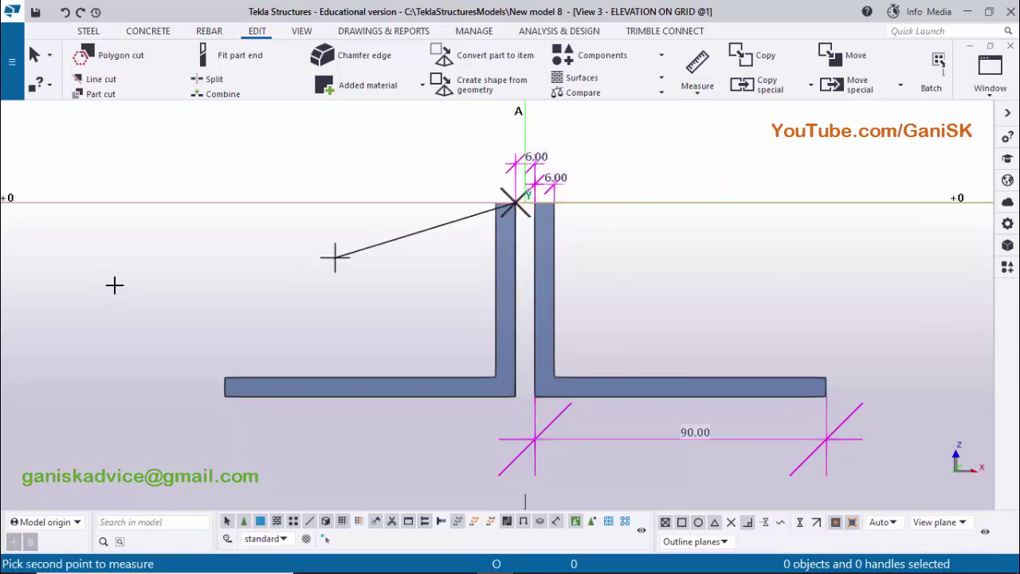
pyautogui.click(147, 276)
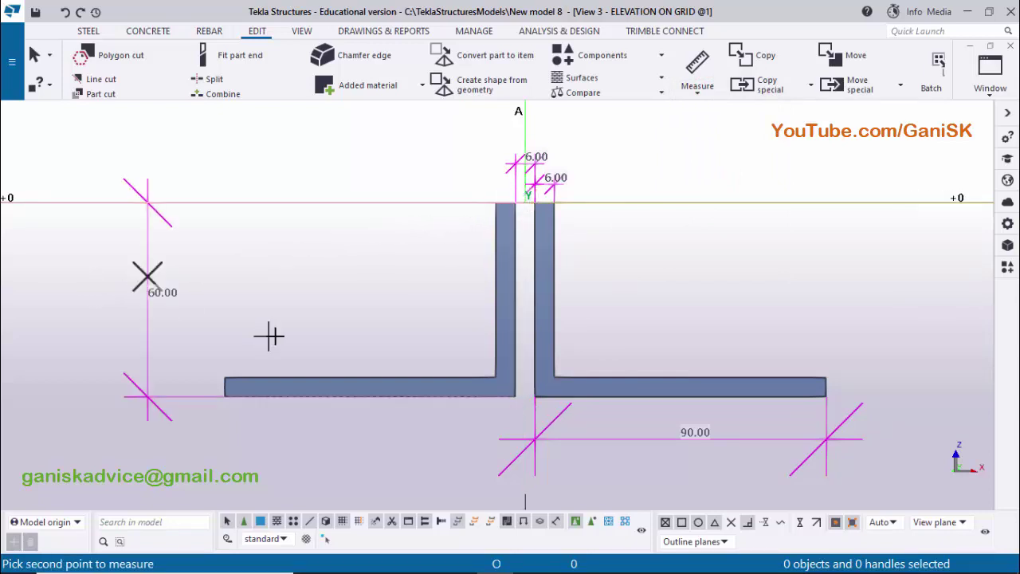
pyautogui.press('Escape')
# - Compare the fully dimensioned +0 section with section C-C of the PDF in Adobe Reader, and return to Tekla Structures
pyautogui.scroll(-4, 494, 323)
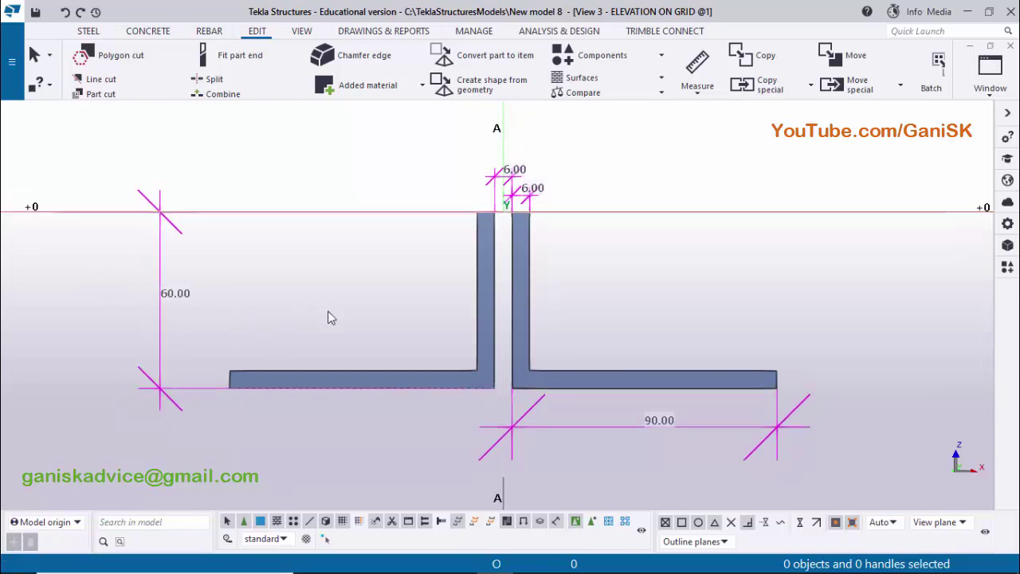
pyautogui.scroll(-5, 577, 333)
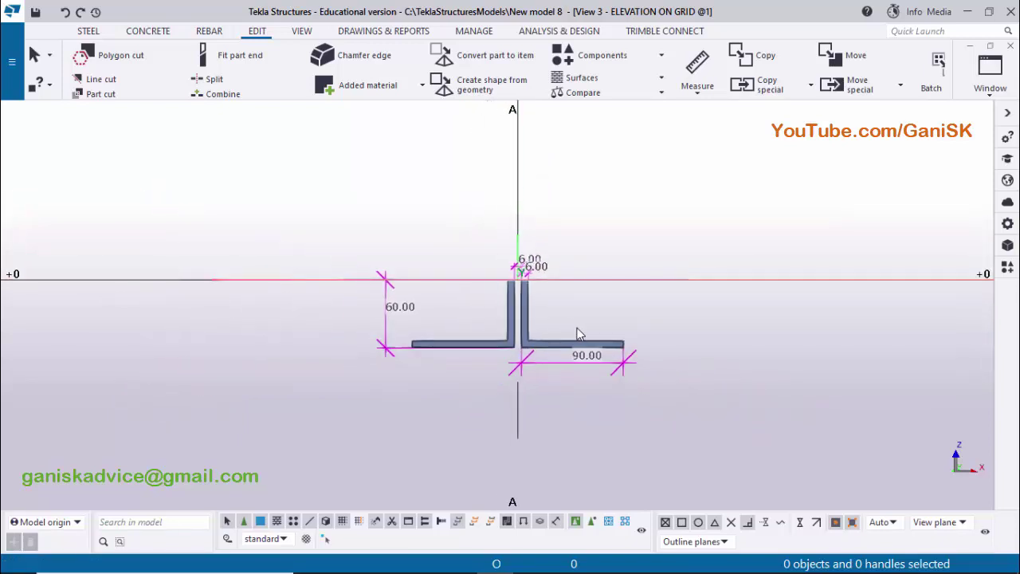
pyautogui.hotkey('alt', 'Tab')
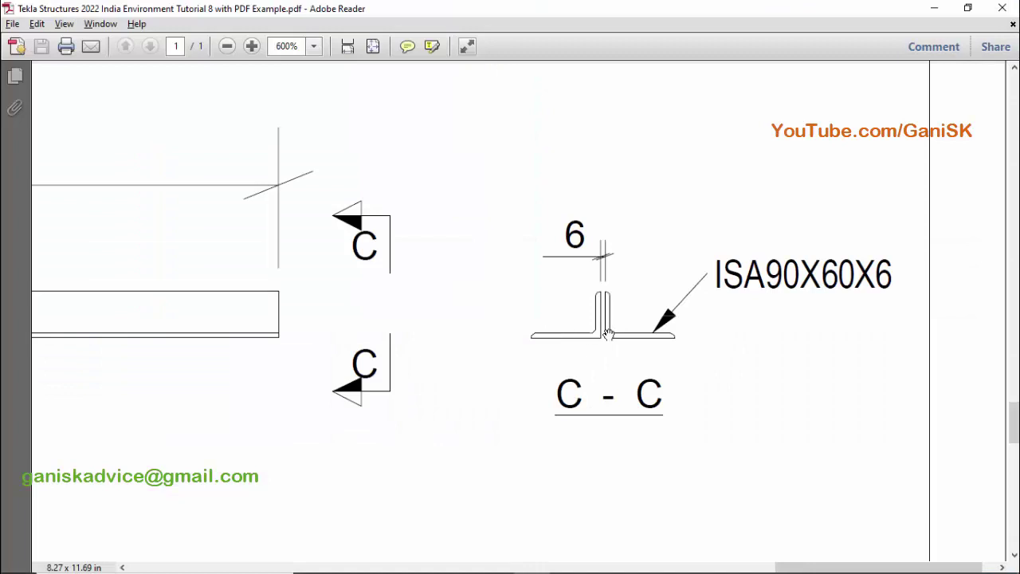
pyautogui.hotkey('alt', 'Tab')
pyautogui.scroll(2, 504, 346)
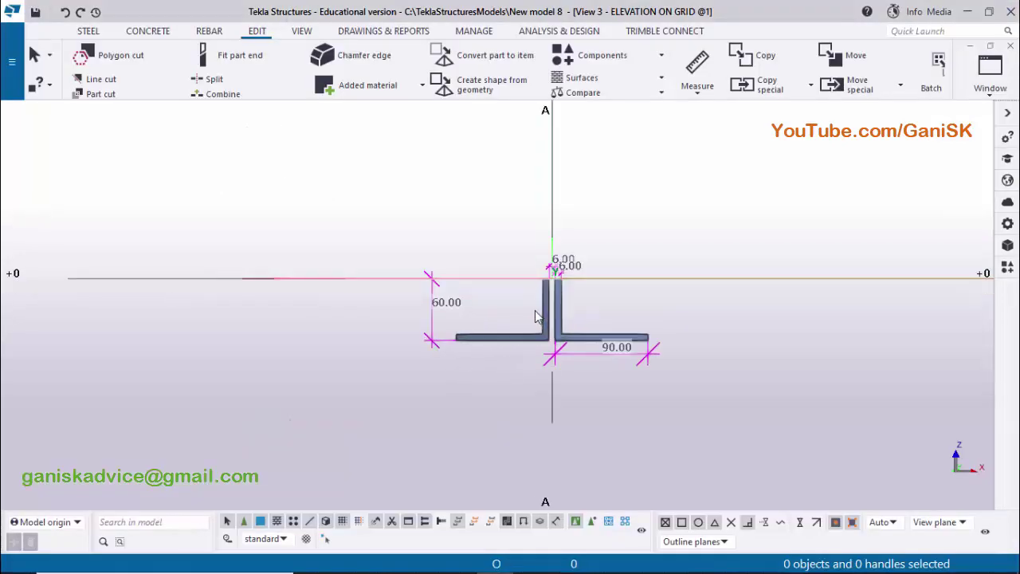
pyautogui.scroll(-2, 518, 326)
pyautogui.scroll(-3, 527, 323)
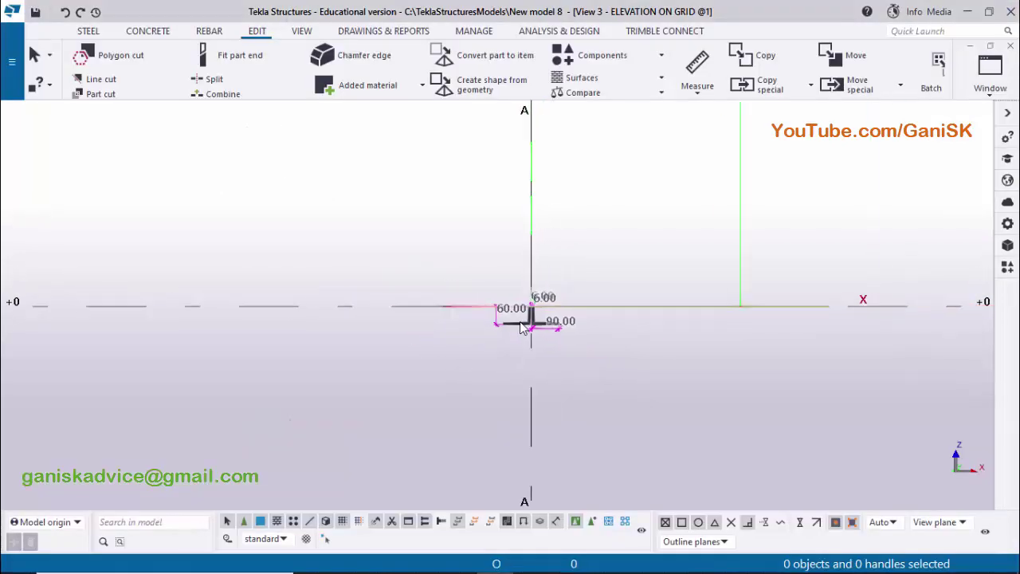
# - Bring up the ELEVATION ON GRID @A view and start a twin profile with its Rotation set to Back
pyautogui.click(990, 73)
pyautogui.click(964, 242)
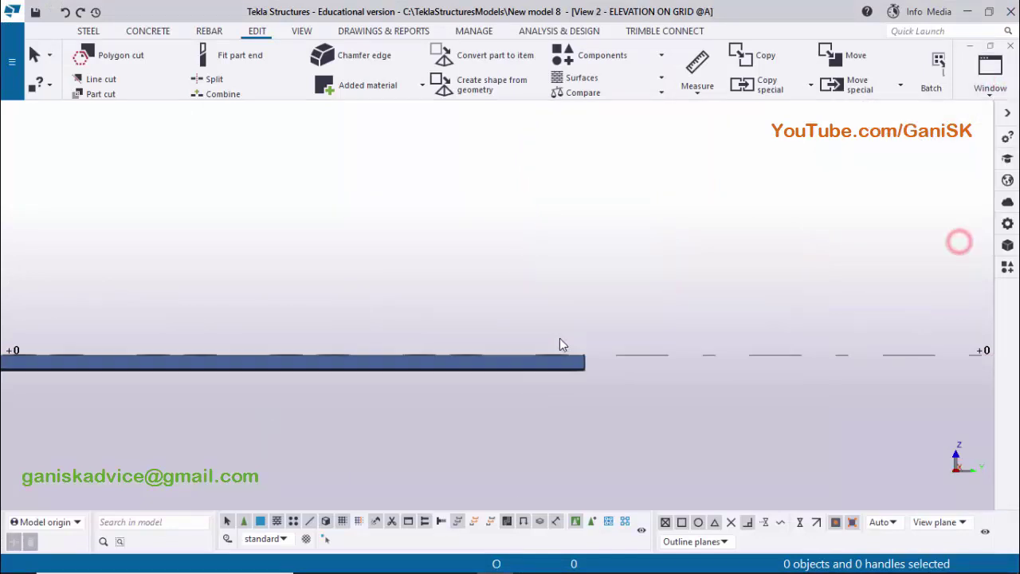
pyautogui.scroll(-4, 605, 343)
pyautogui.scroll(-2, 605, 362)
pyautogui.scroll(4, 521, 364)
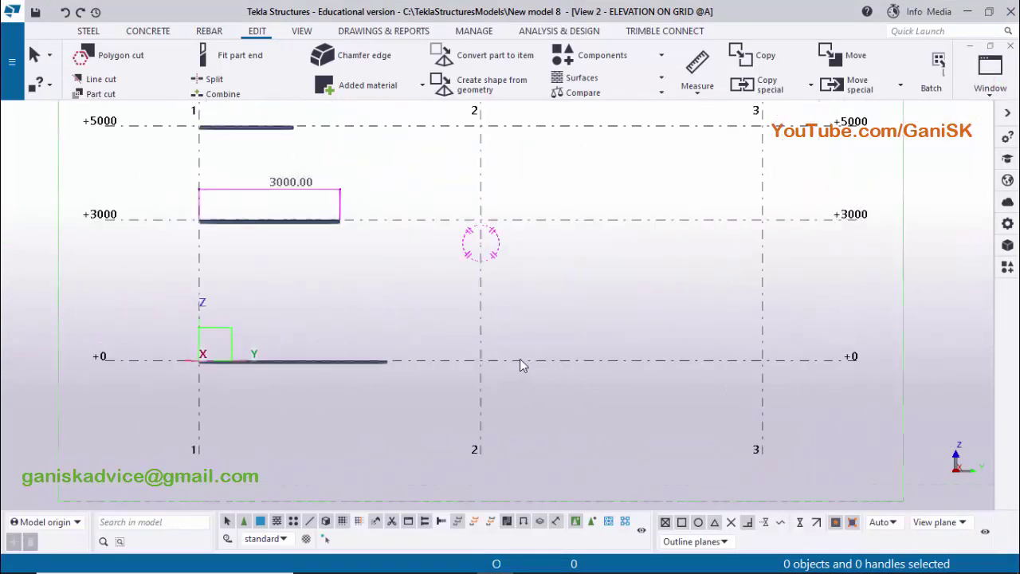
pyautogui.moveTo(500, 326); pyautogui.dragTo(601, 377, button='middle')
pyautogui.click(88, 32)
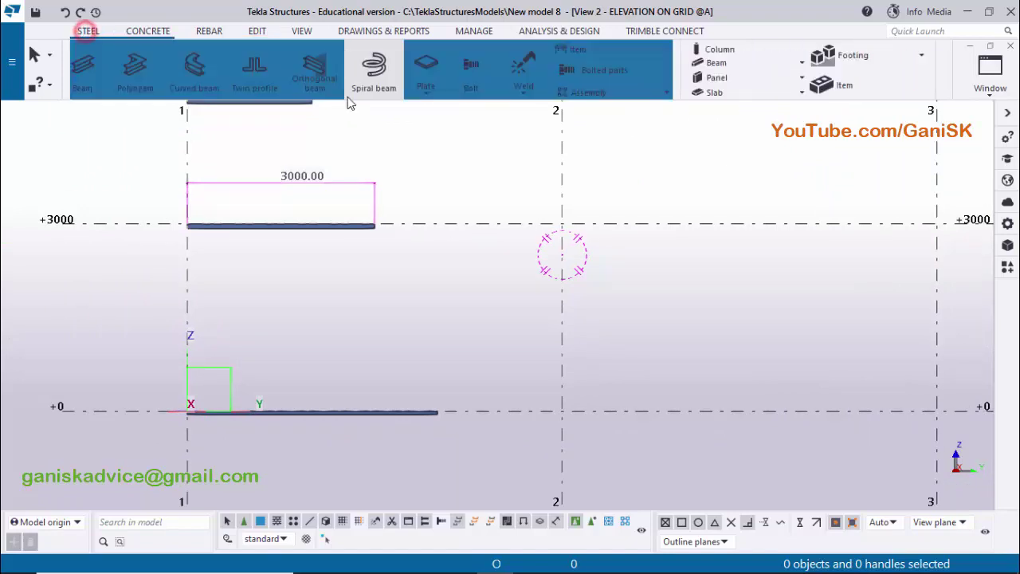
pyautogui.click(311, 68)
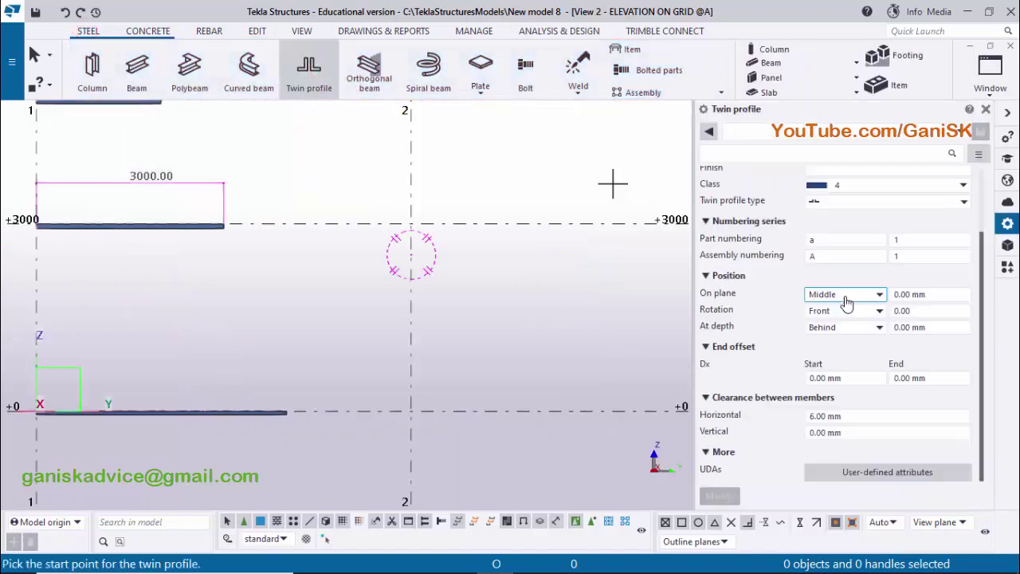
pyautogui.click(841, 377)
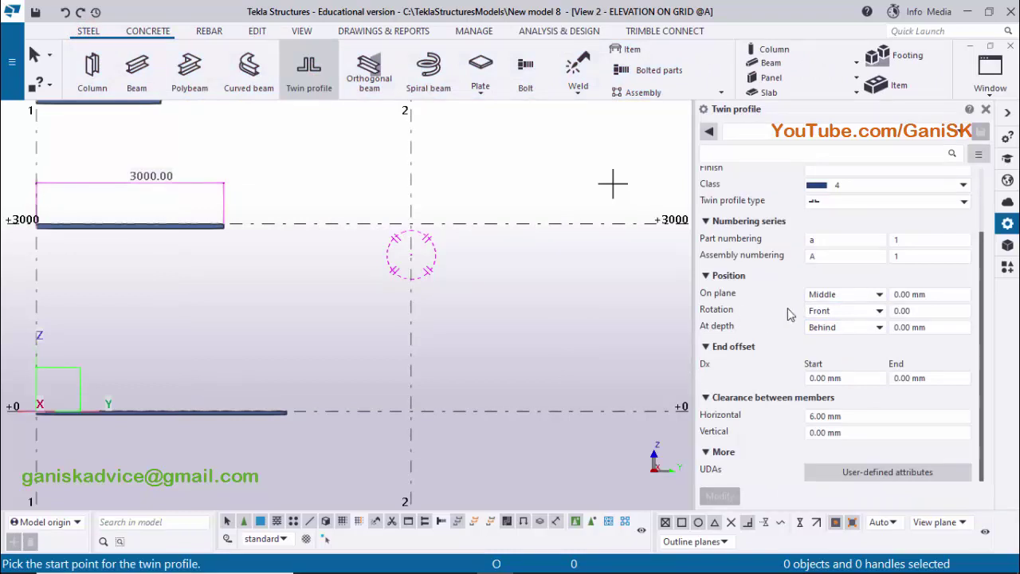
pyautogui.click(855, 313)
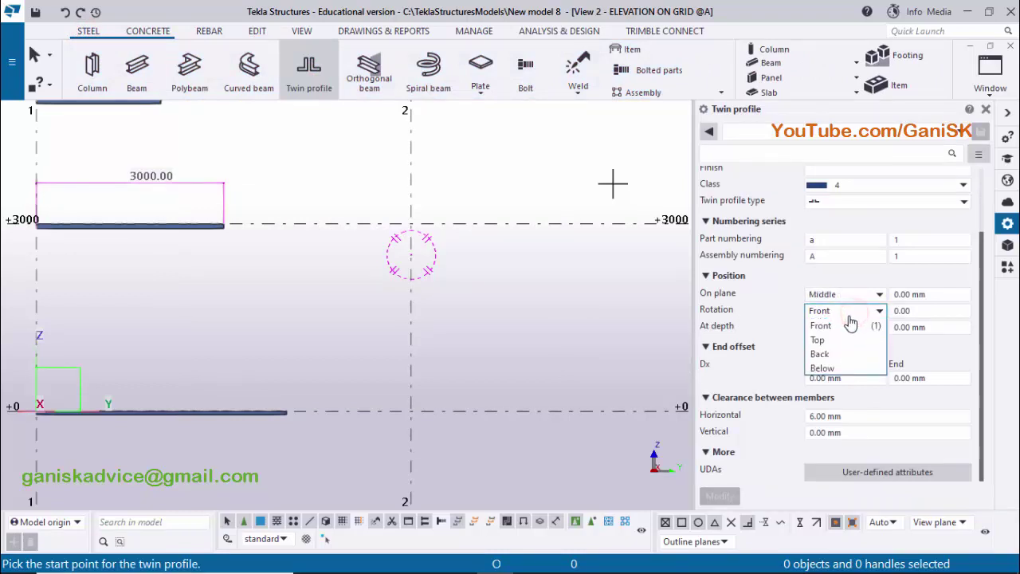
pyautogui.click(826, 355)
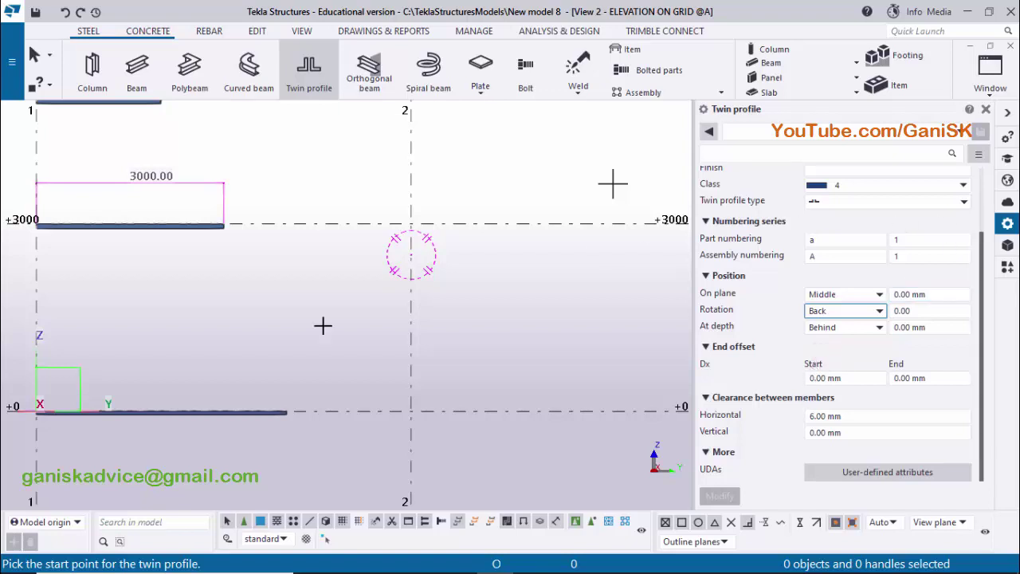
# - Model a 4000 mm horizontal twin profile starting on grid line 1, about midway between levels +0 and +3000
pyautogui.scroll(-3, 358, 346)
pyautogui.scroll(-1, 427, 441)
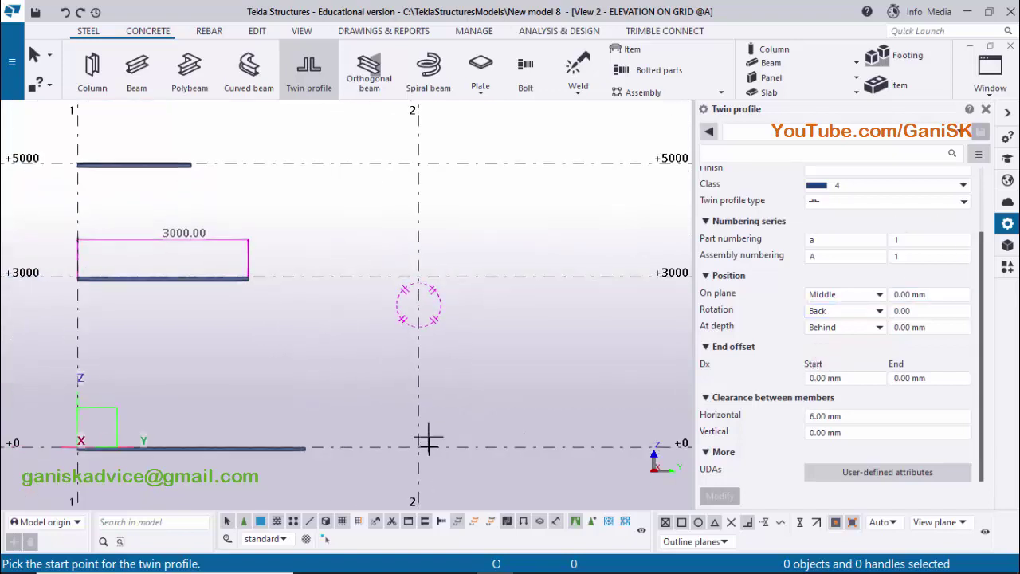
pyautogui.scroll(2, 183, 387)
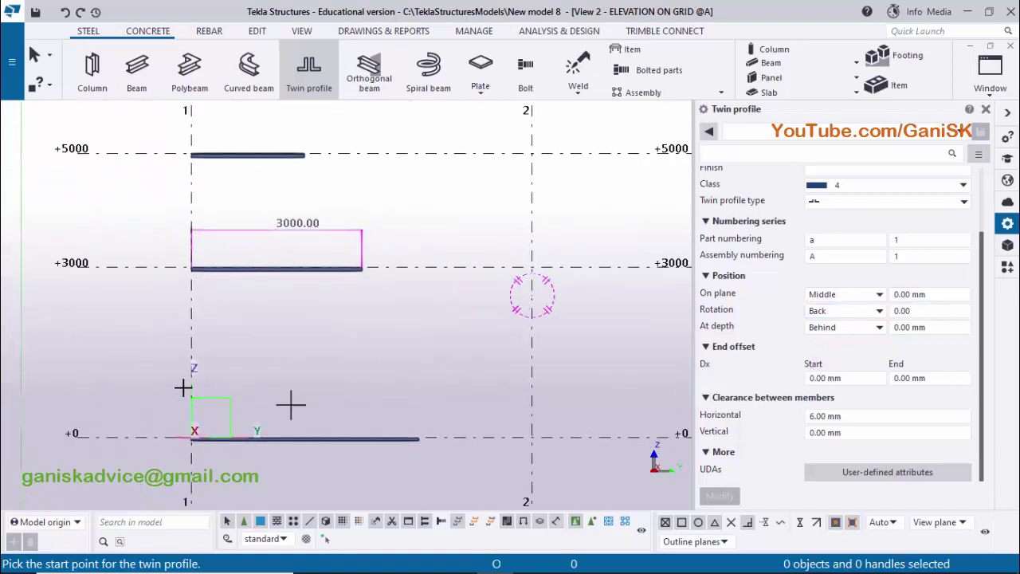
pyautogui.click(192, 348)
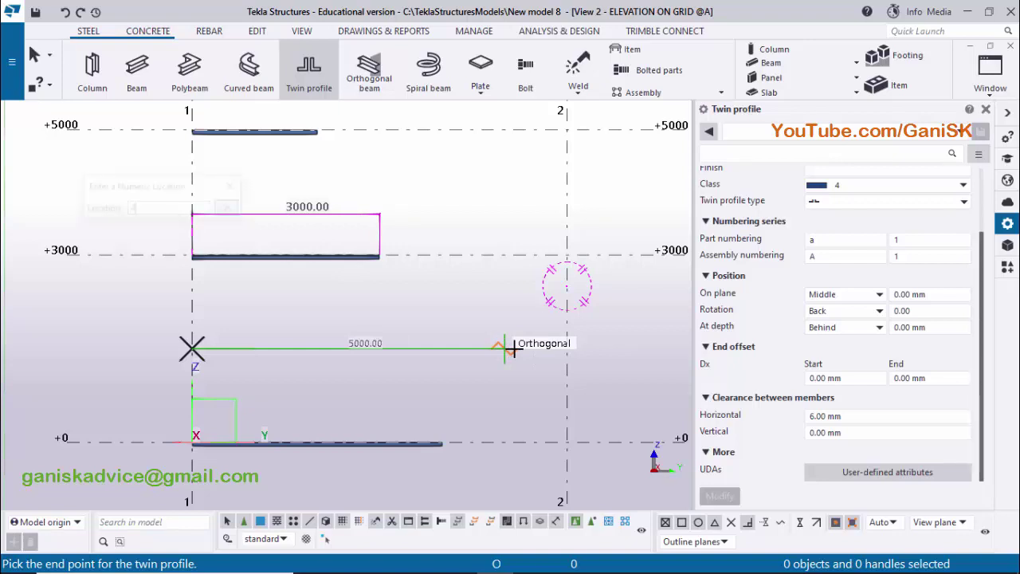
pyautogui.write('000')
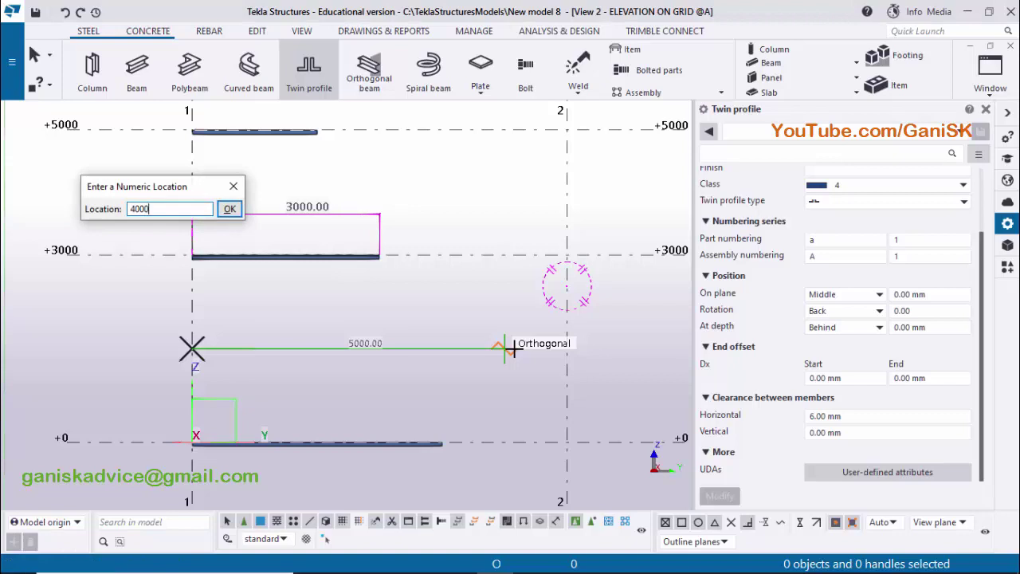
pyautogui.press('Return')
pyautogui.press('Escape')
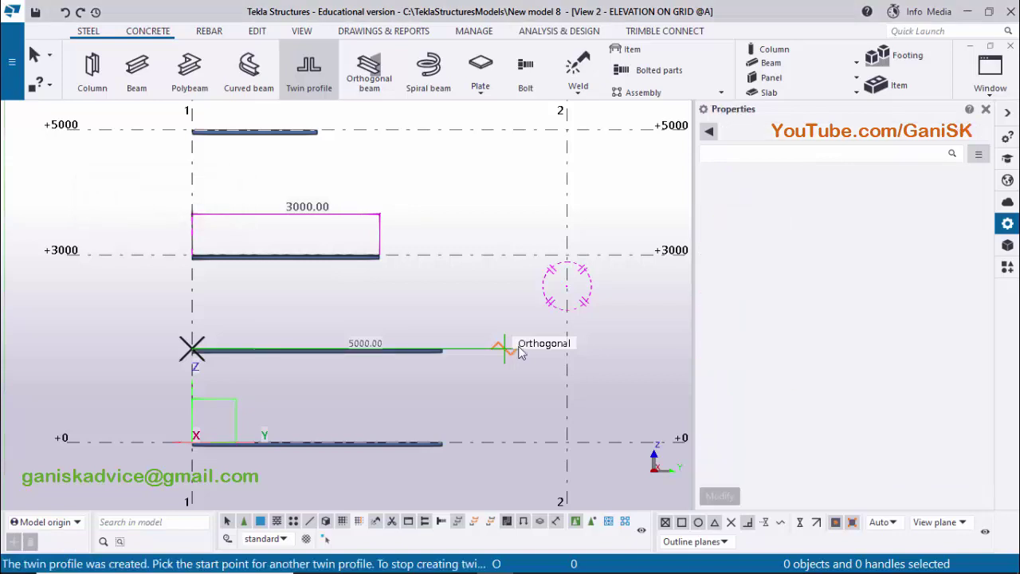
pyautogui.click(986, 109)
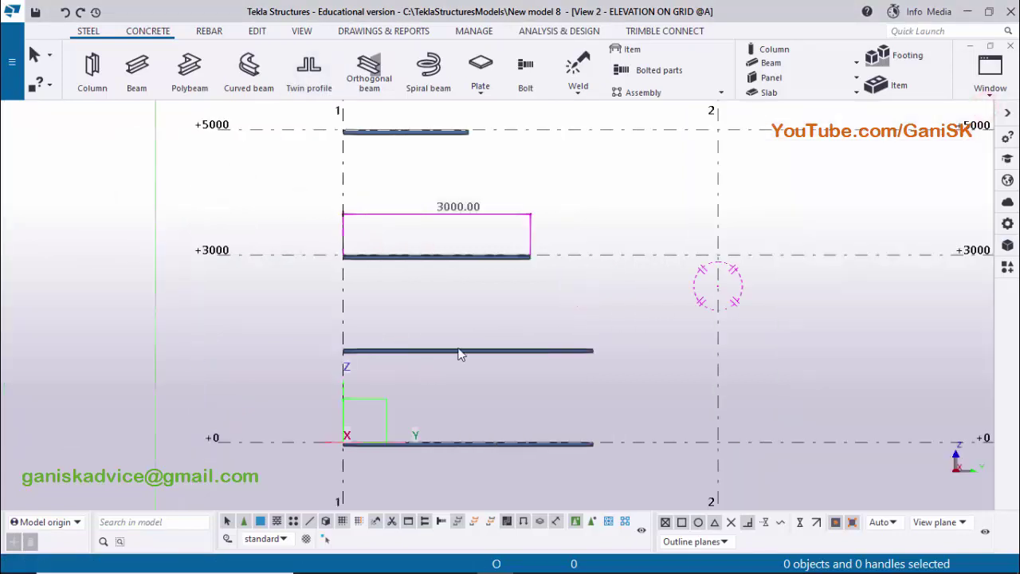
# - Inspect the free end of the new member between +0 and +3000, and examine its section in the ELEVATION ON GRID @1 view
pyautogui.scroll(8, 535, 356)
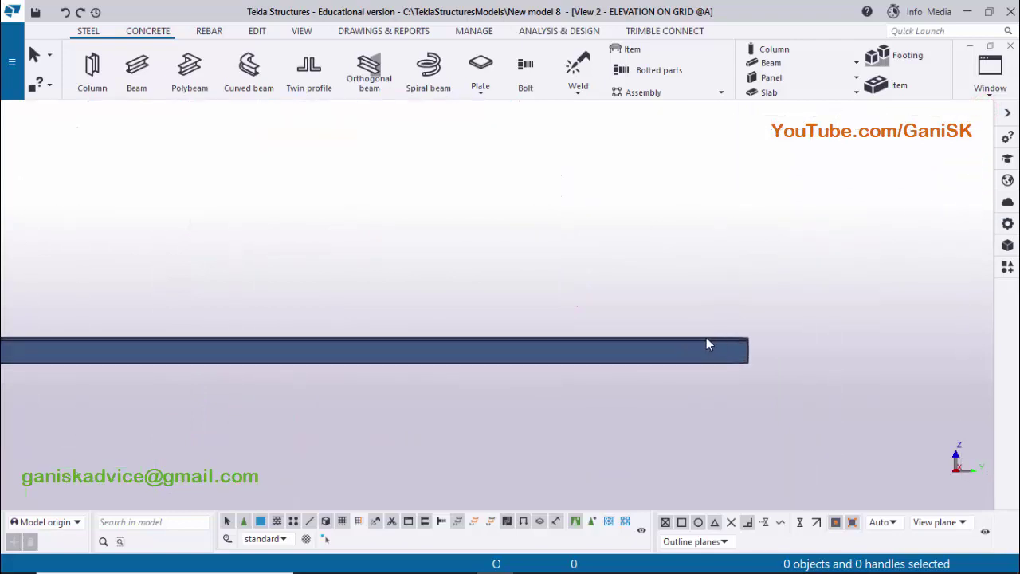
pyautogui.scroll(-7, 714, 344)
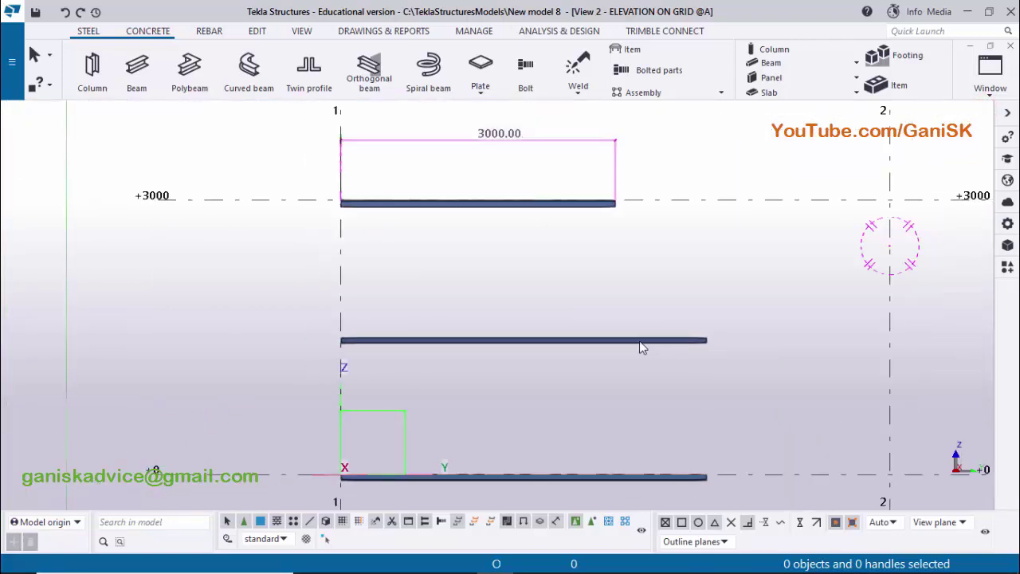
pyautogui.click(990, 68)
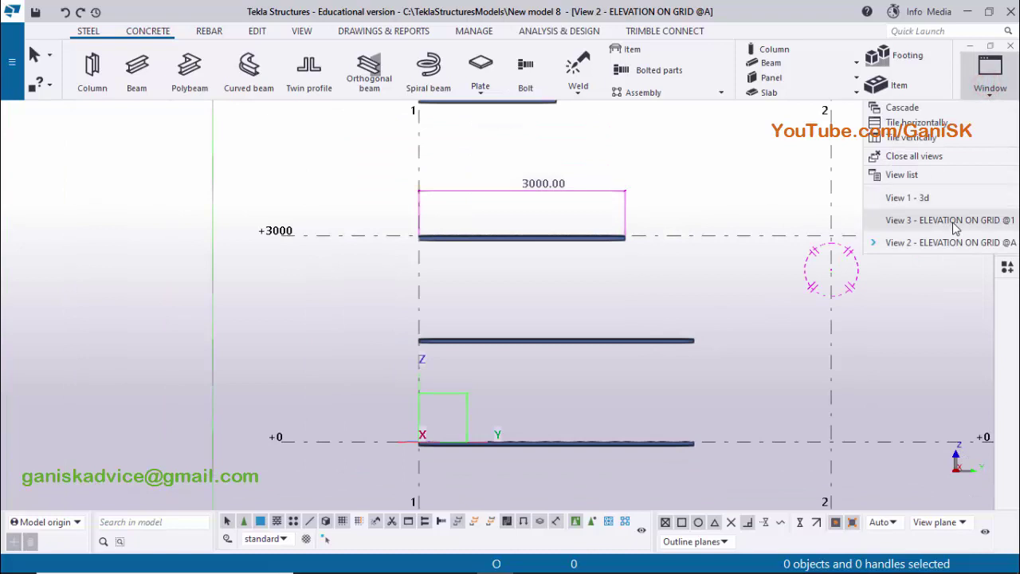
pyautogui.click(952, 223)
pyautogui.scroll(7, 510, 253)
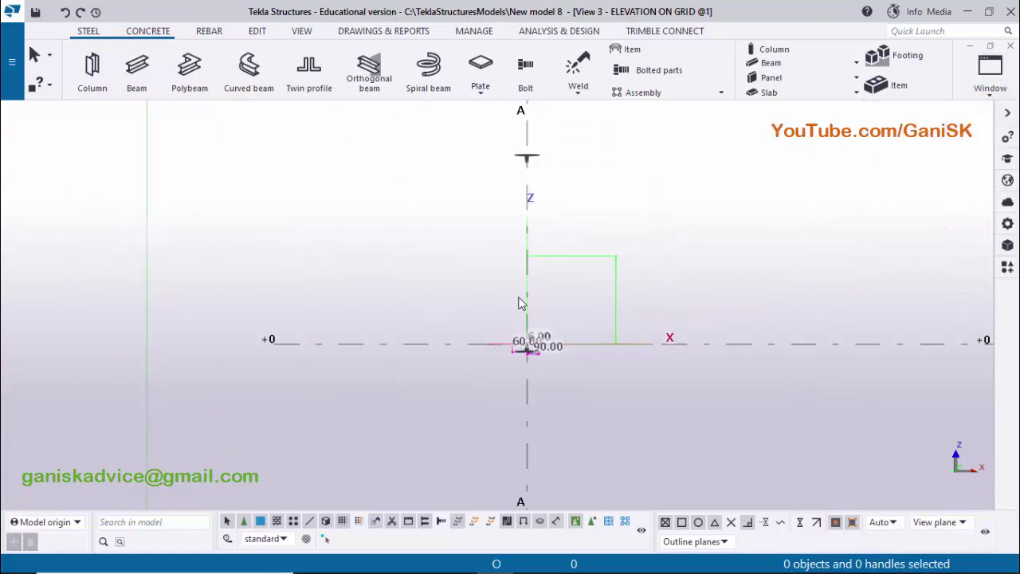
pyautogui.scroll(4, 487, 256)
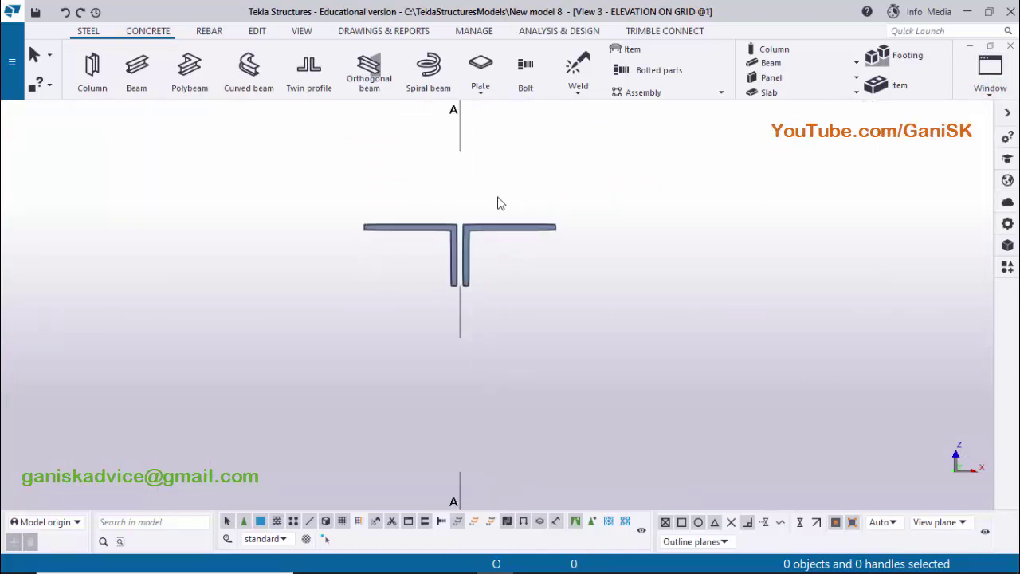
pyautogui.scroll(-10, 462, 247)
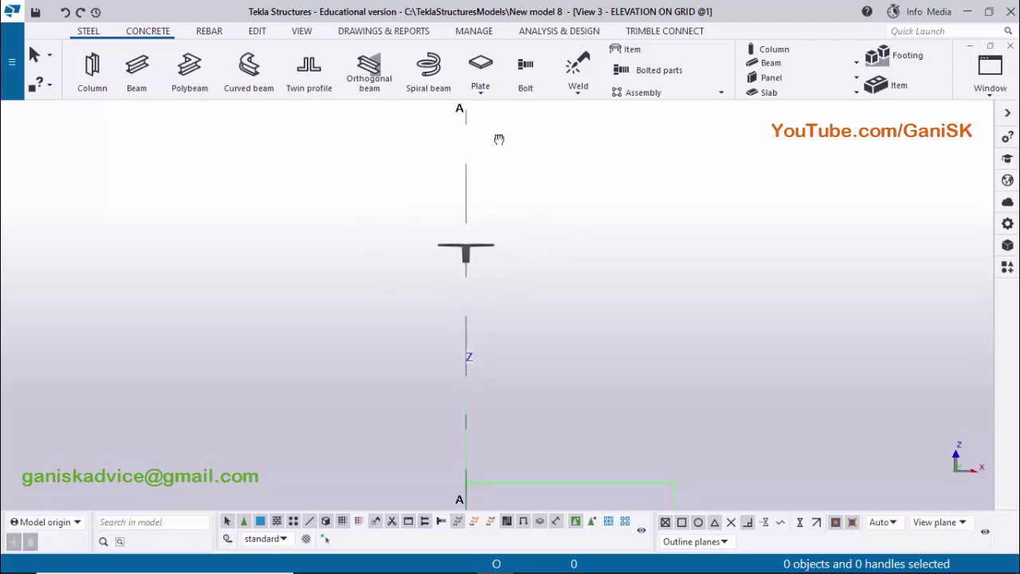
# - Compare the section of the member between +0 and +3000 with the dimensioned section at +0 in the ELEVATION ON GRID @1 view
pyautogui.scroll(2, 480, 408)
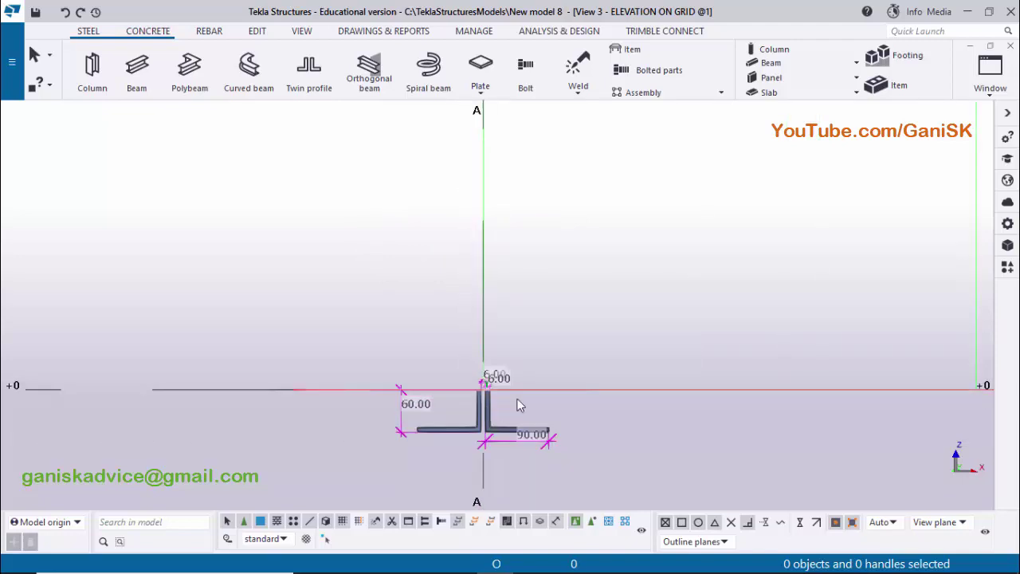
pyautogui.scroll(-3, 512, 348)
pyautogui.keyDown('ctrl'); pyautogui.scroll(5, 489, 245); pyautogui.keyUp('ctrl')
pyautogui.scroll(2, 506, 280)
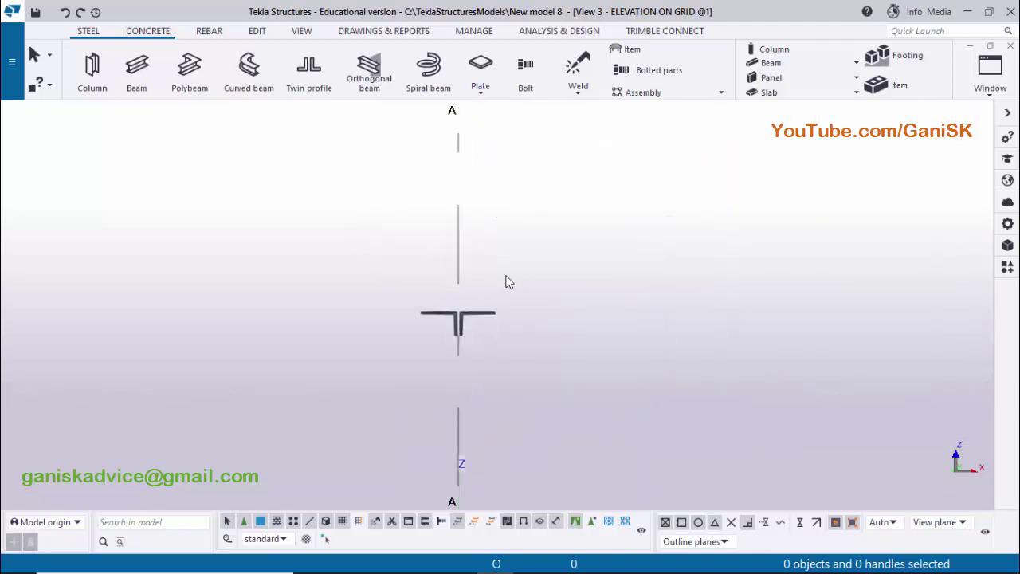
pyautogui.scroll(-3, 624, 258)
# - In the ELEVATION ON GRID @A view, model an inclined twin profile from grid 2 at +3000 to grid 3 at +5000
pyautogui.click(992, 89)
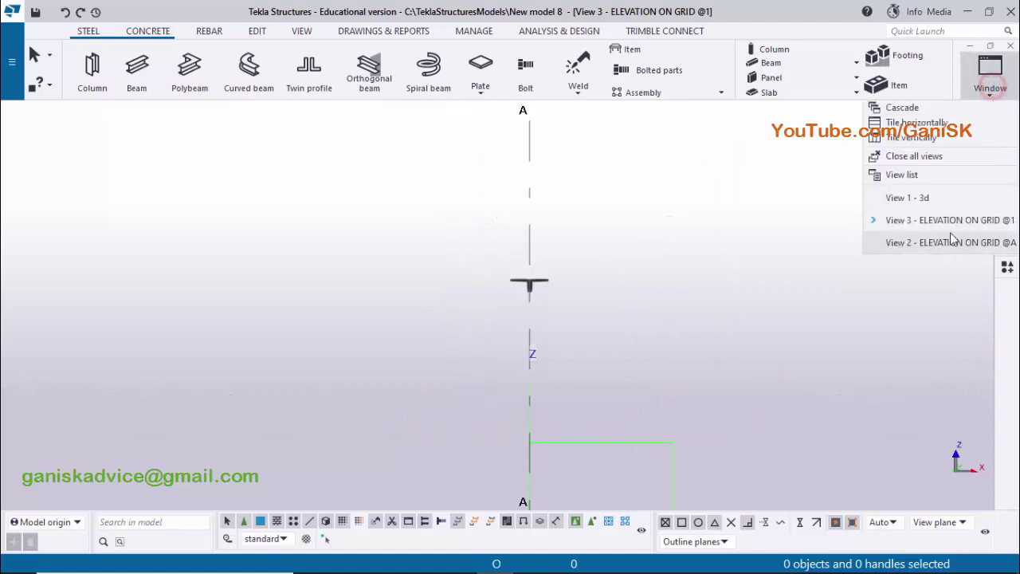
pyautogui.click(940, 243)
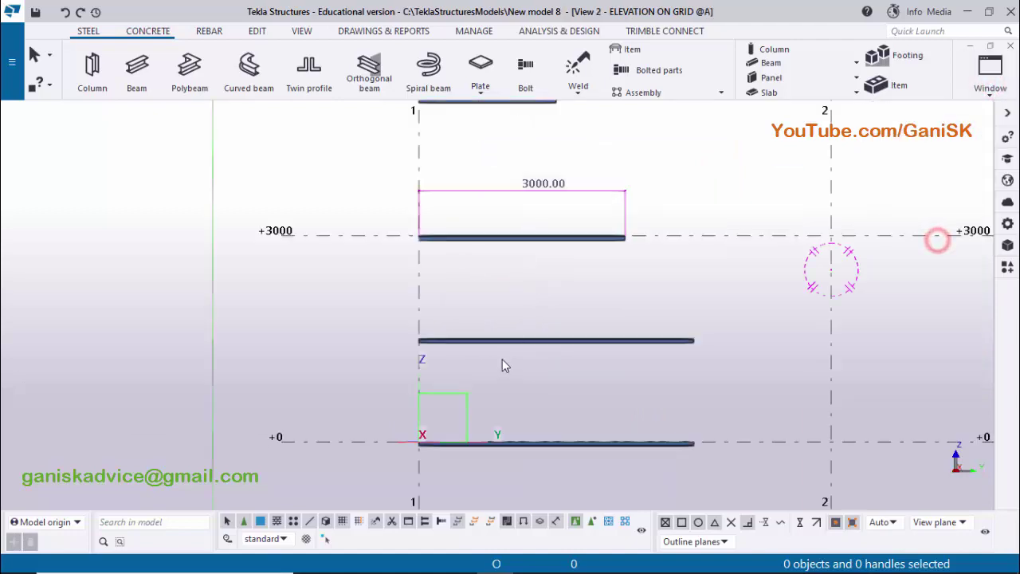
pyautogui.scroll(-3, 502, 363)
pyautogui.scroll(2, 559, 341)
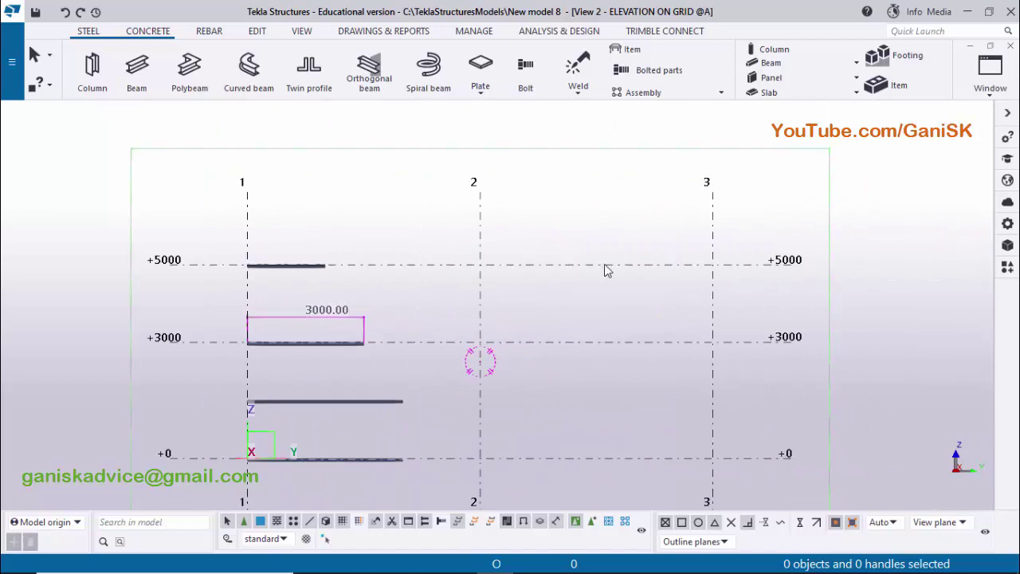
pyautogui.click(308, 75)
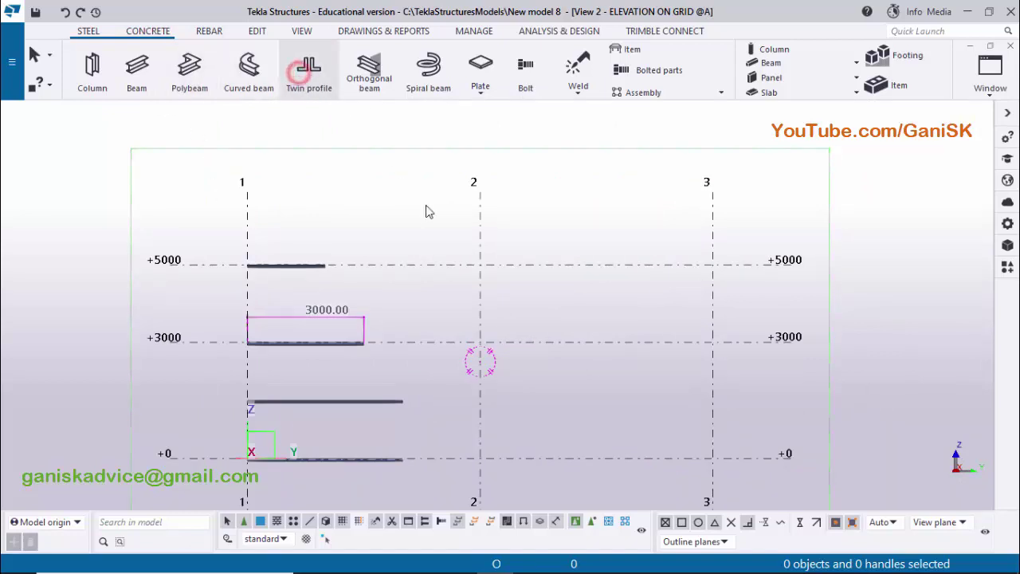
pyautogui.click(480, 264)
pyautogui.scroll(1, 479, 333)
pyautogui.click(479, 343)
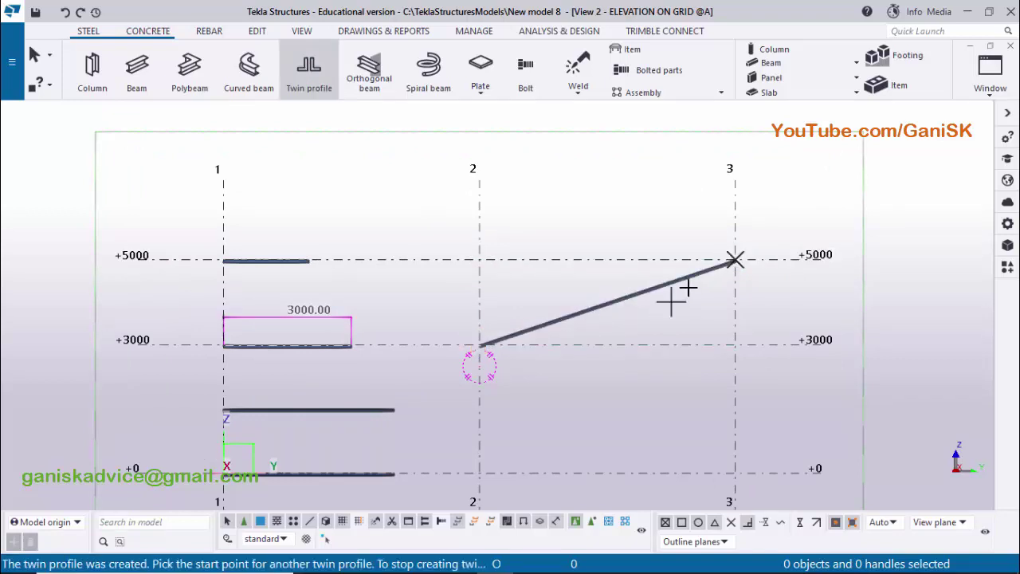
pyautogui.scroll(3, 676, 289)
pyautogui.scroll(1, 689, 284)
pyautogui.rightClick(656, 193)
pyautogui.click(674, 198)
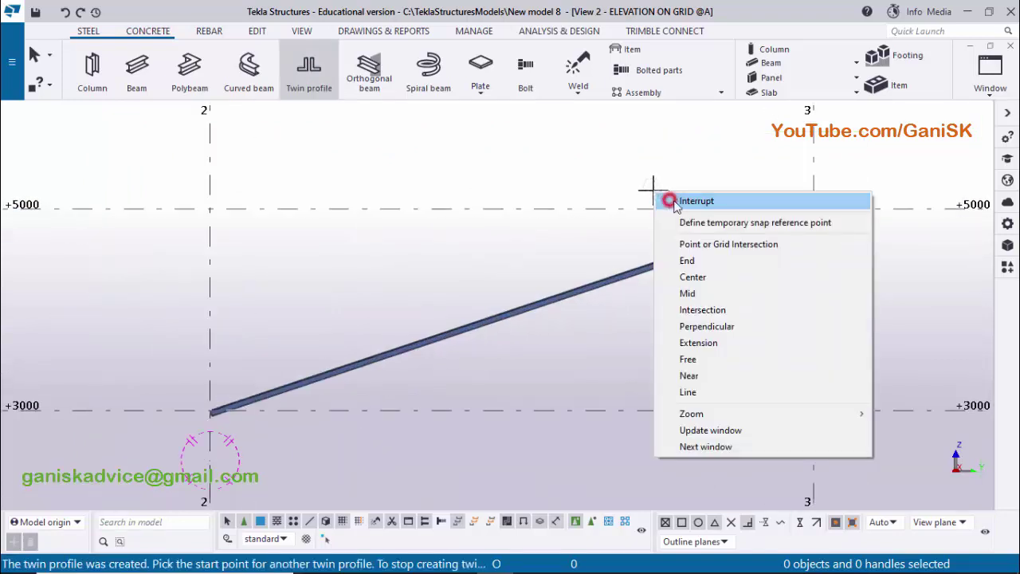
# - Bring up the 3d view, inspect the upper end of the inclined twin profile and set the view's rotation centre there
pyautogui.click(990, 88)
pyautogui.click(932, 198)
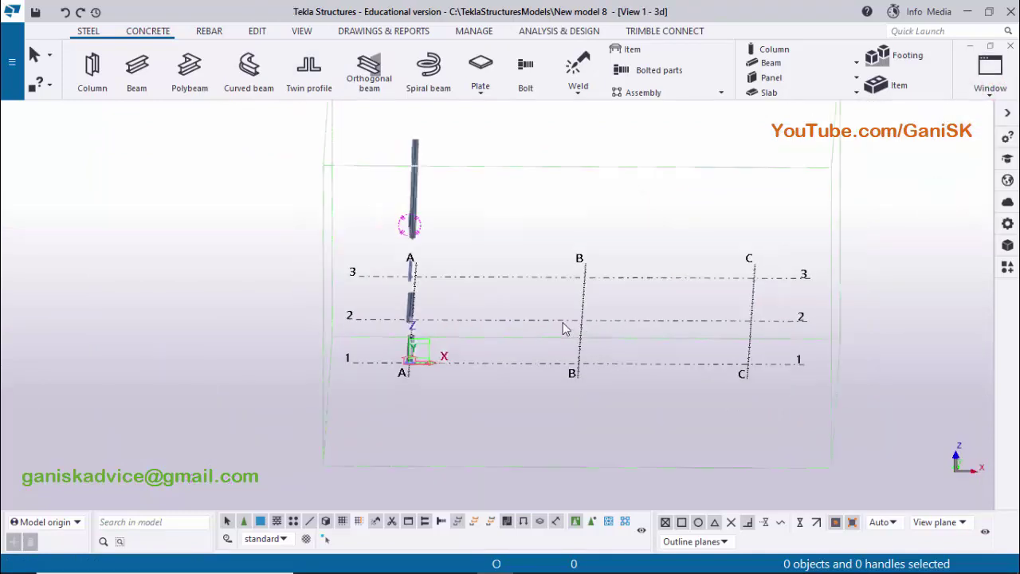
pyautogui.keyDown('ctrl'); pyautogui.moveTo(533, 280); pyautogui.dragTo(697, 275, button='middle'); pyautogui.keyUp('ctrl')
pyautogui.scroll(10, 696, 275)
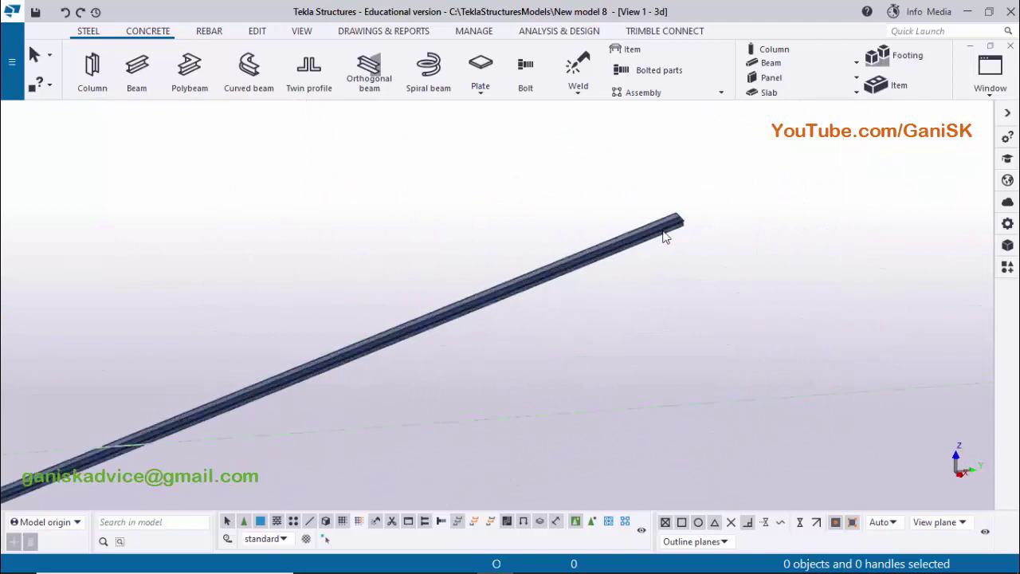
pyautogui.scroll(3, 662, 240)
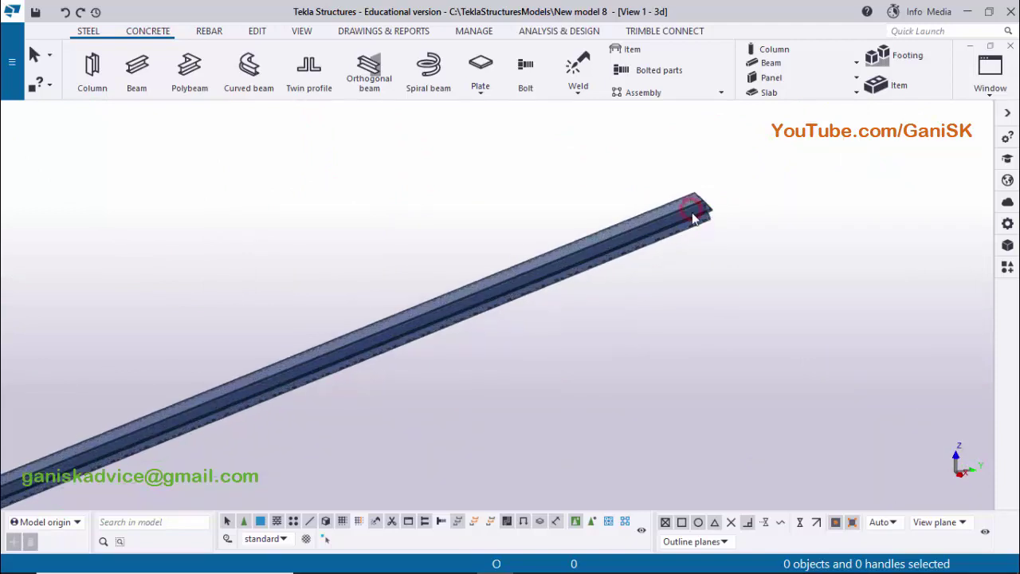
pyautogui.press('v')
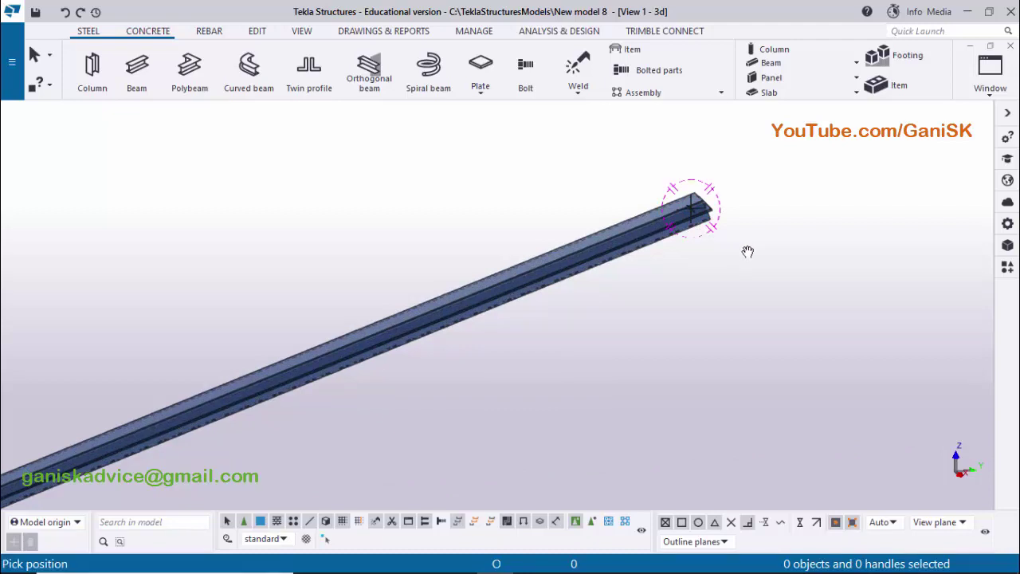
# - Orbit around the model to compare the inclined twin profile with the horizontal ones starting on grid line 1
pyautogui.keyDown('ctrl'); pyautogui.moveTo(713, 250); pyautogui.dragTo(663, 292, button='middle'); pyautogui.keyUp('ctrl')
pyautogui.keyDown('ctrl'); pyautogui.moveTo(454, 287); pyautogui.dragTo(437, 313, button='middle'); pyautogui.keyUp('ctrl')
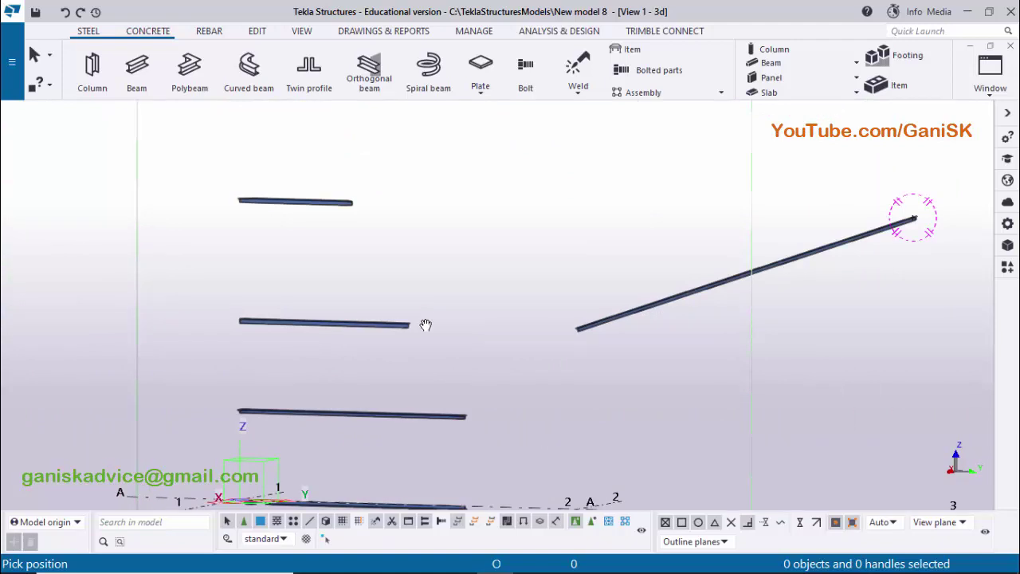
pyautogui.scroll(2, 458, 332)
pyautogui.scroll(2, 404, 329)
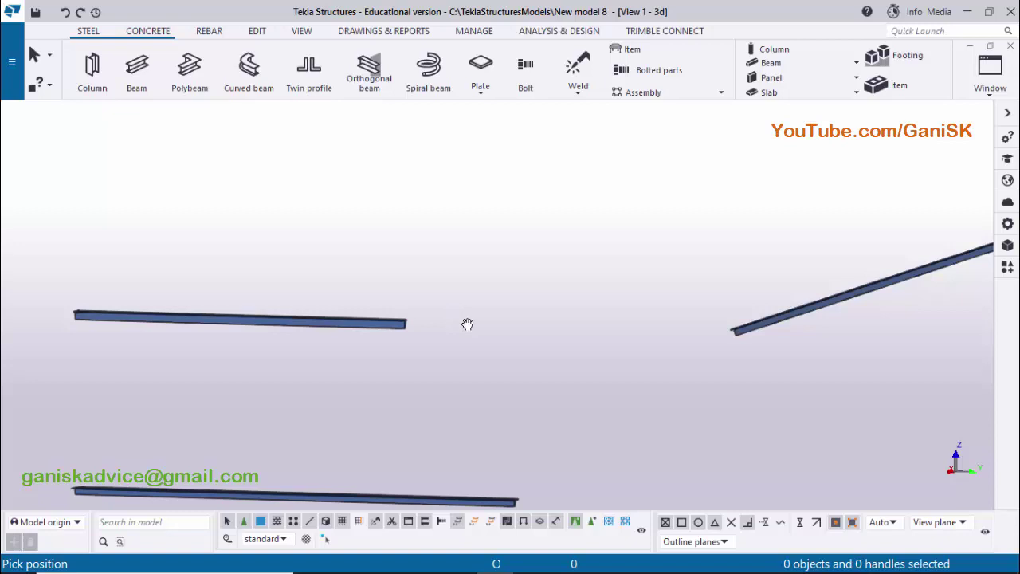
pyautogui.scroll(-2, 483, 314)
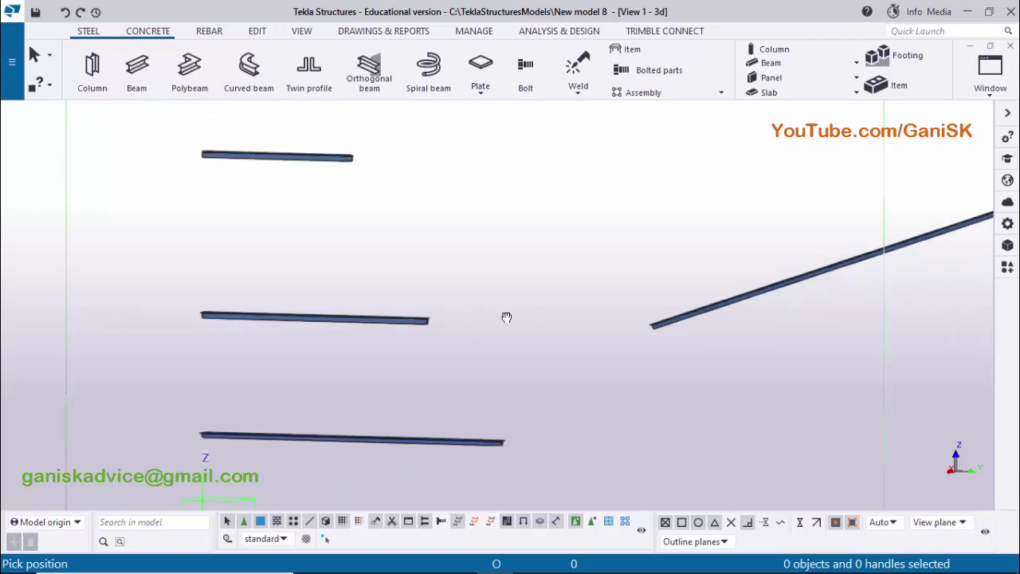
pyautogui.moveTo(505, 316); pyautogui.dragTo(483, 306, button='middle')
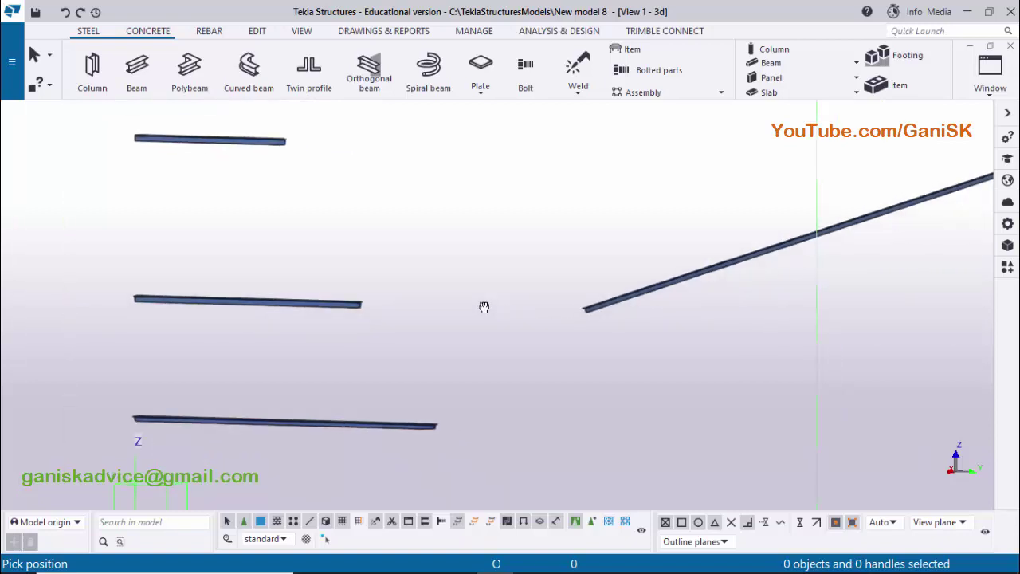